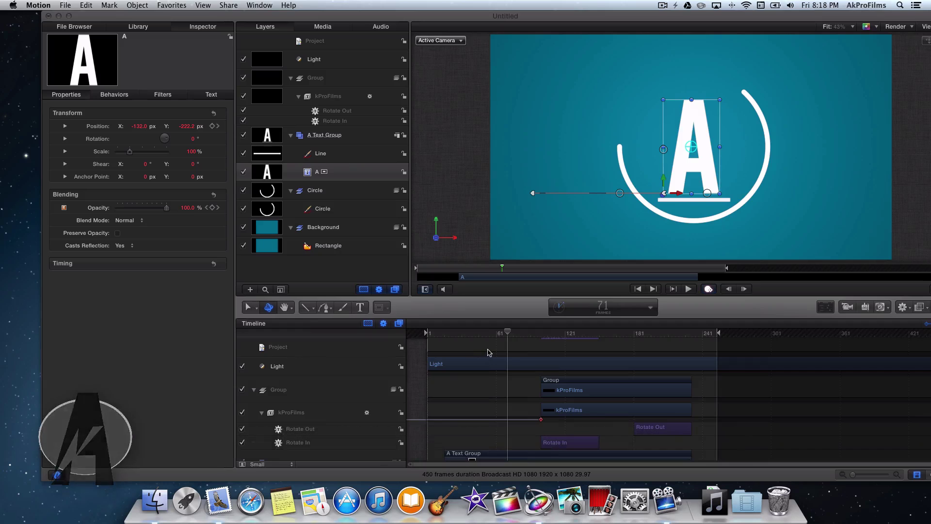
- Look through the intro's timeline layers and reposition the project window so it fits fully on the screen
scroll(500, 359, down, 4)
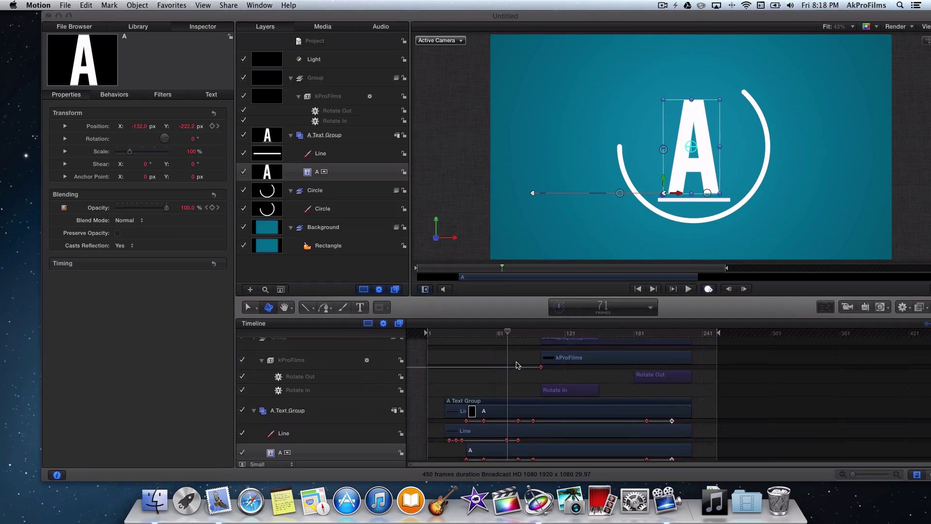
scroll(517, 365, down, 1)
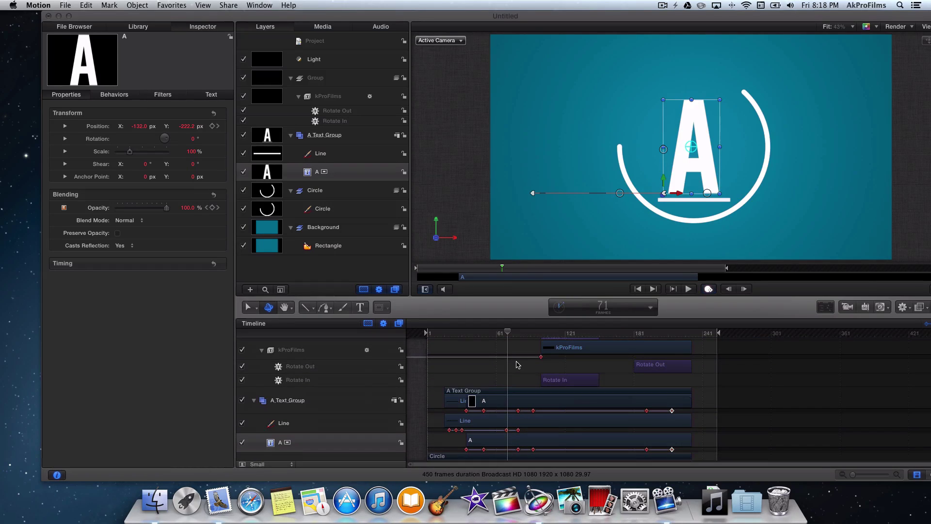
scroll(515, 361, down, 1)
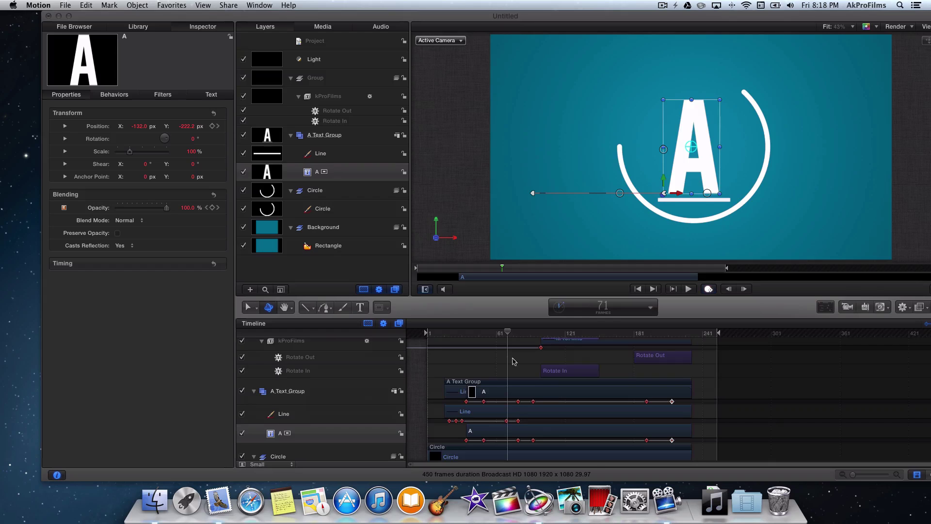
scroll(474, 370, down, 3)
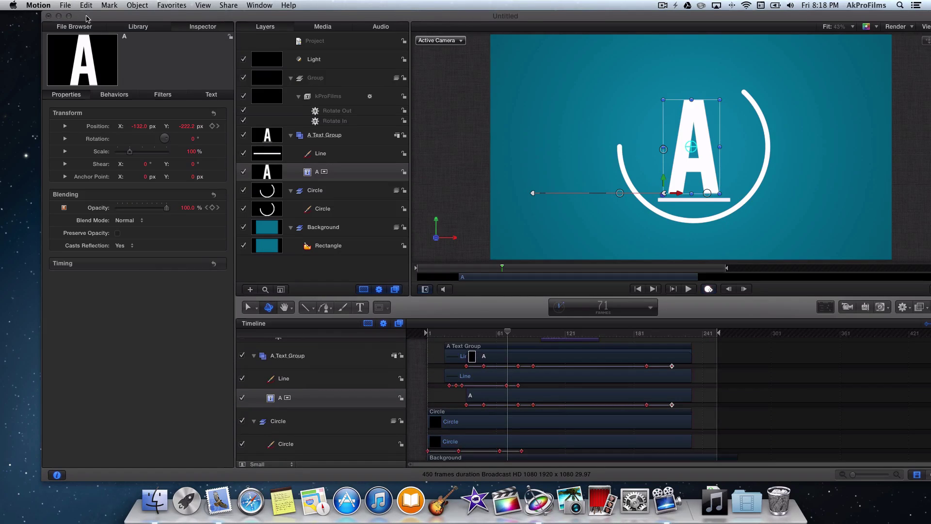
drag(87, 18, 63, 16)
click(44, 18)
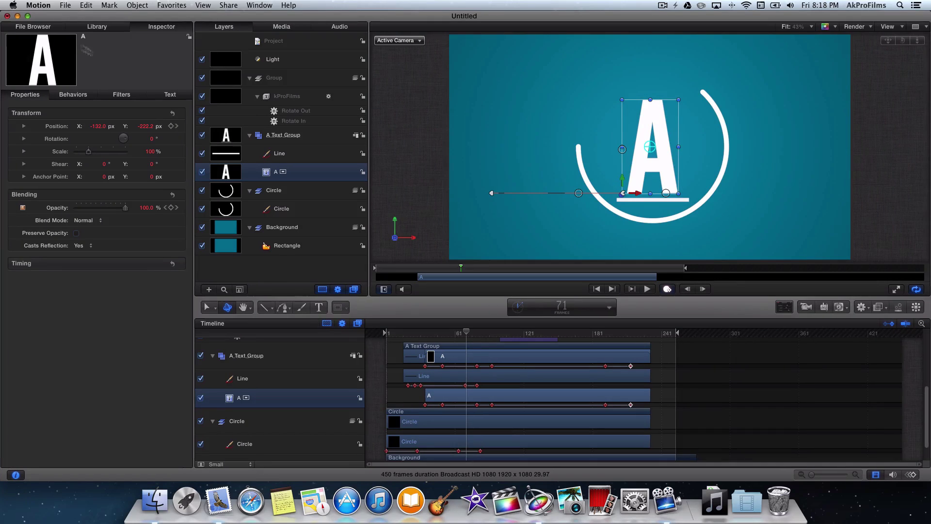
- Scrub through the AKPROFILMS intro to frames 140 and 171 and examine the timeline's clips, keyframes and rotate behaviors
scroll(477, 395, down, 3)
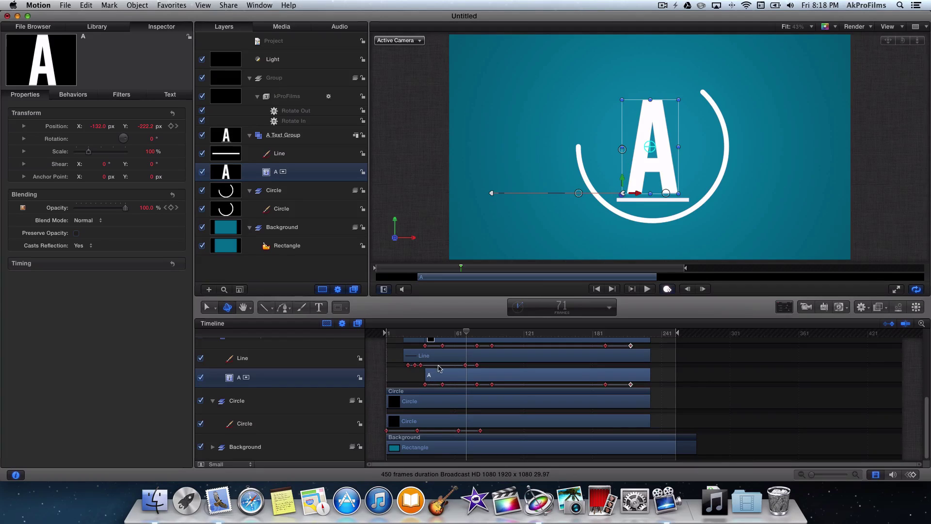
drag(439, 333, 545, 384)
scroll(528, 398, up, 2)
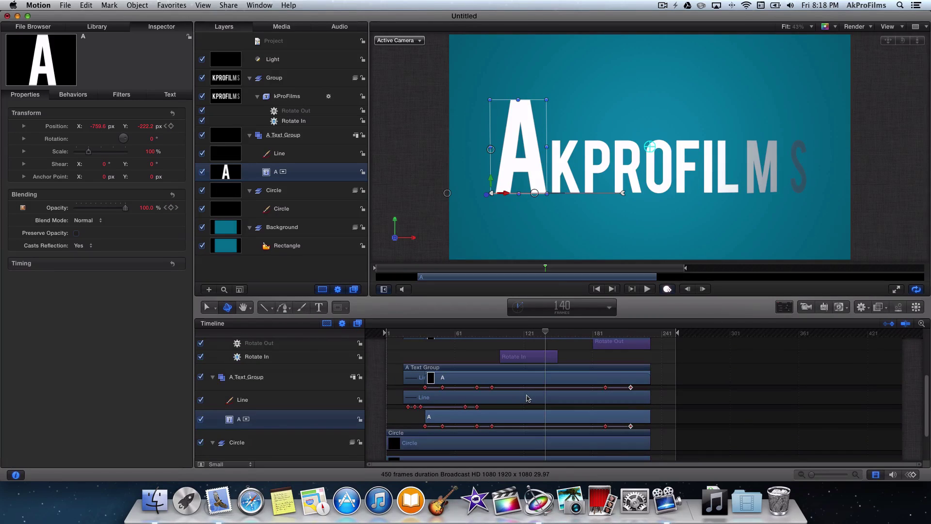
scroll(524, 397, up, 4)
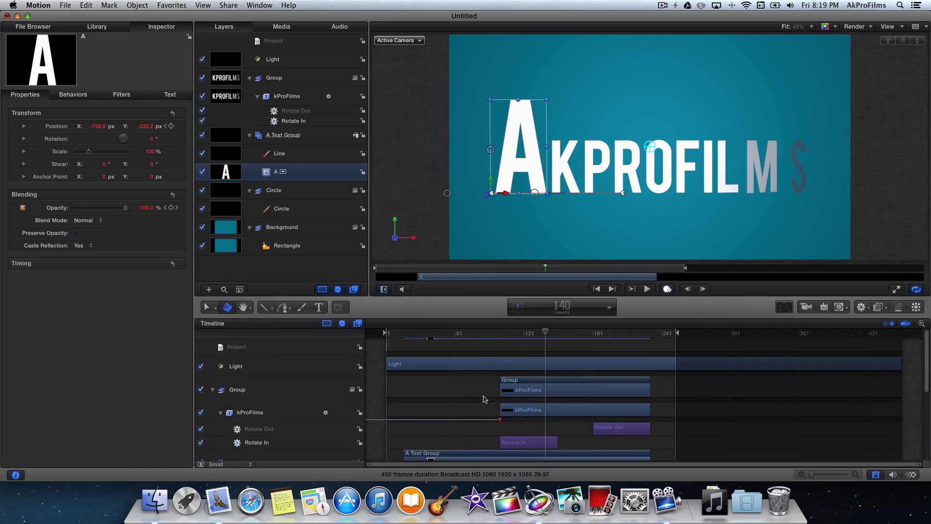
scroll(451, 407, down, 3)
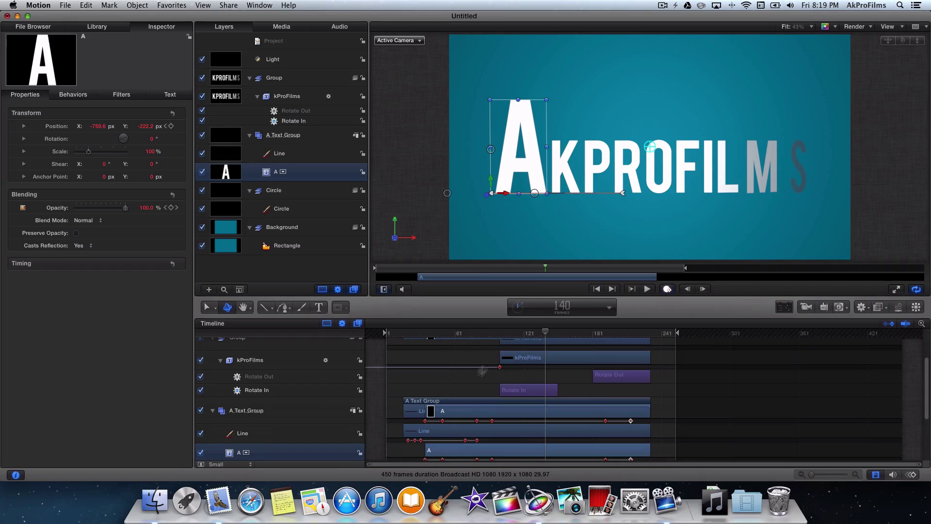
click(449, 333)
drag(450, 333, 582, 351)
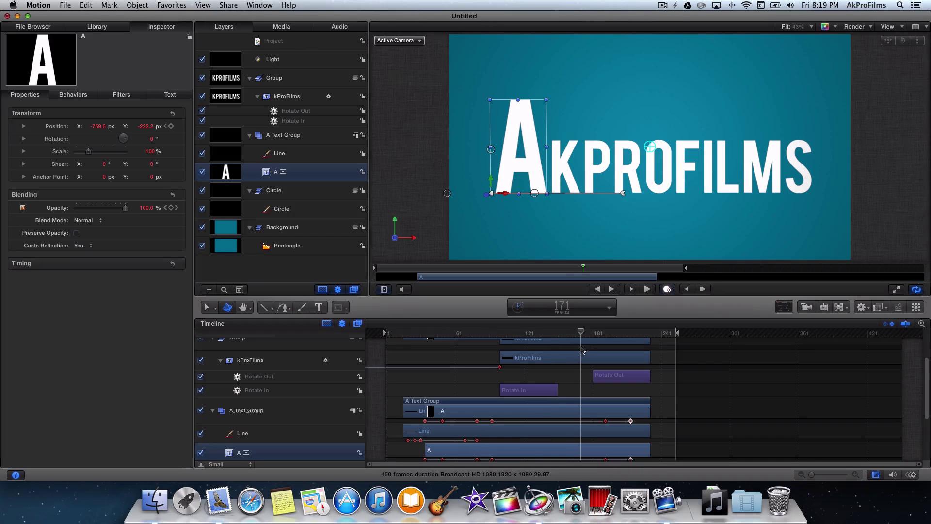
scroll(588, 385, up, 3)
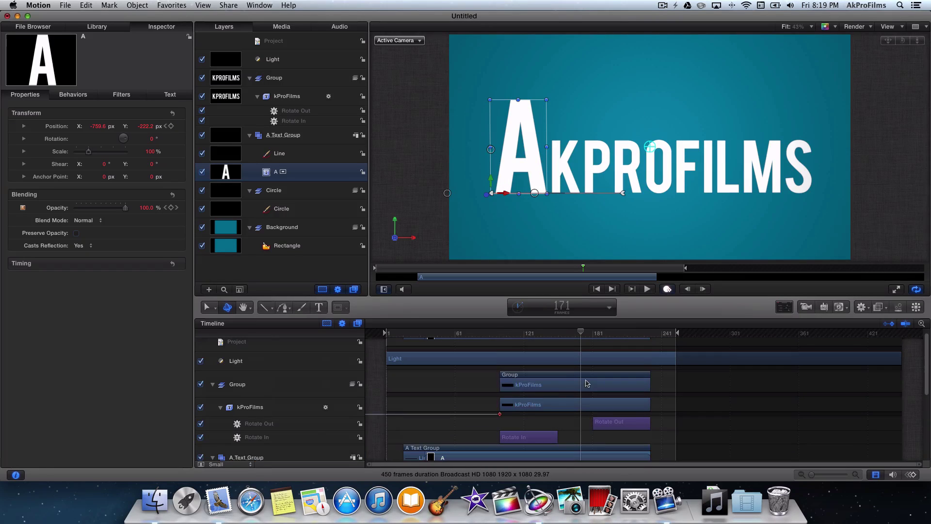
- Close the finished intro project, saving it to the Desktop as introforakprofilms
click(7, 17)
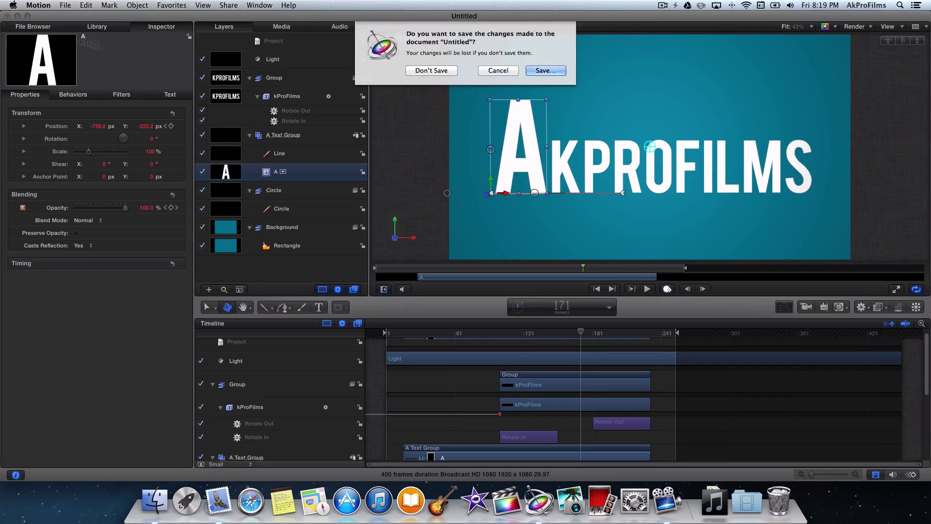
click(500, 69)
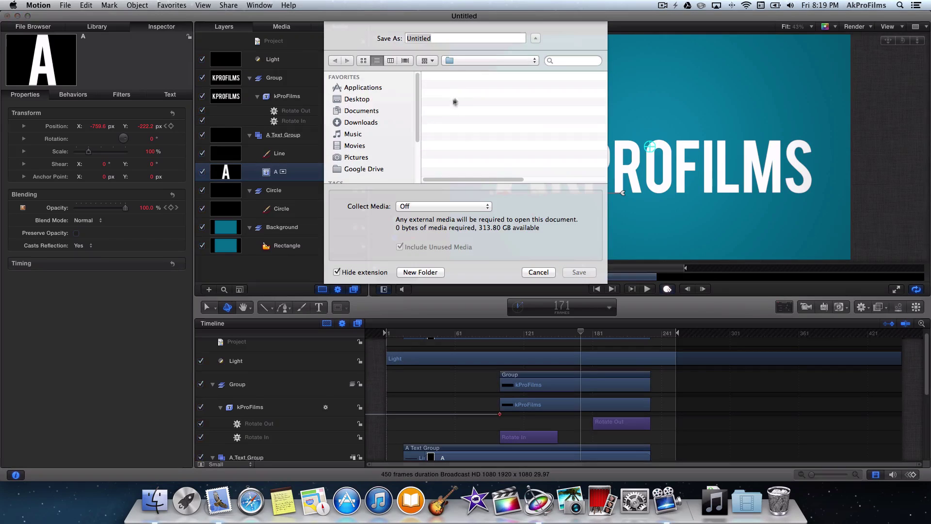
click(361, 100)
text(int)
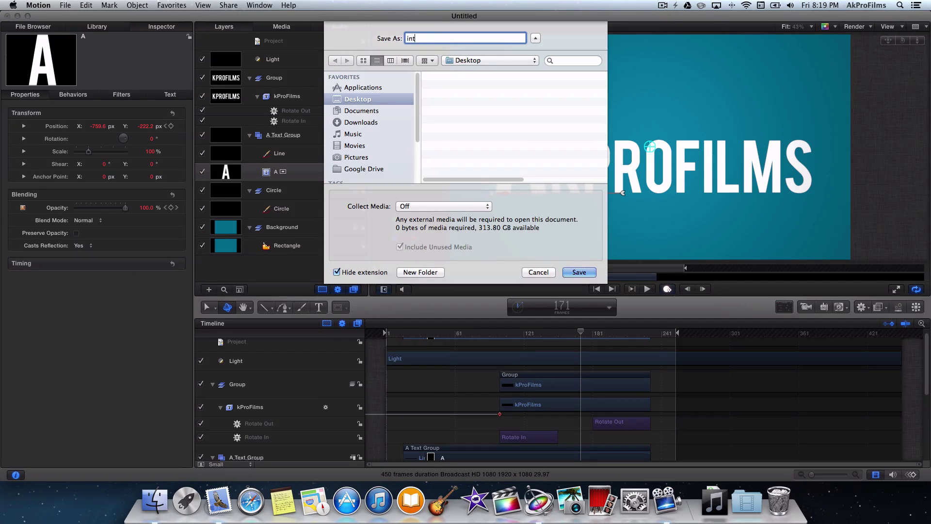
text(roforakprofilms)
key(Return)
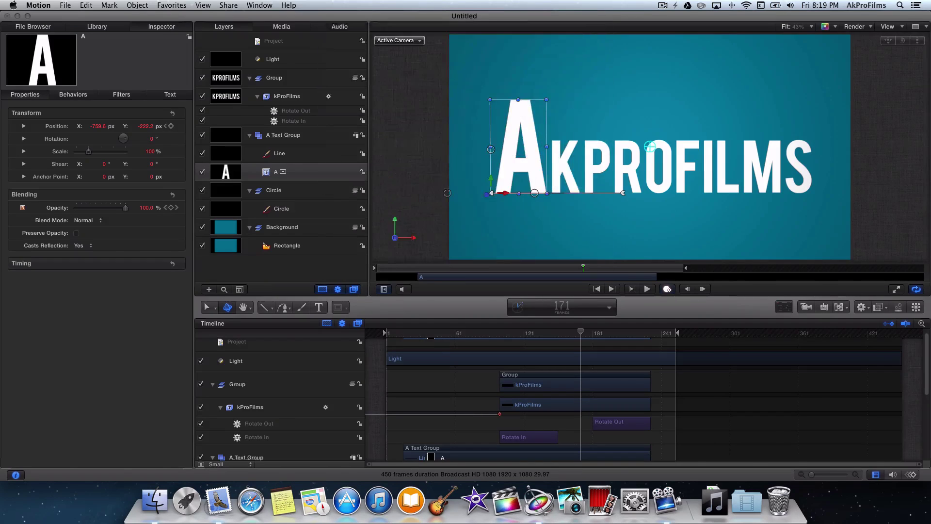
key(super+h)
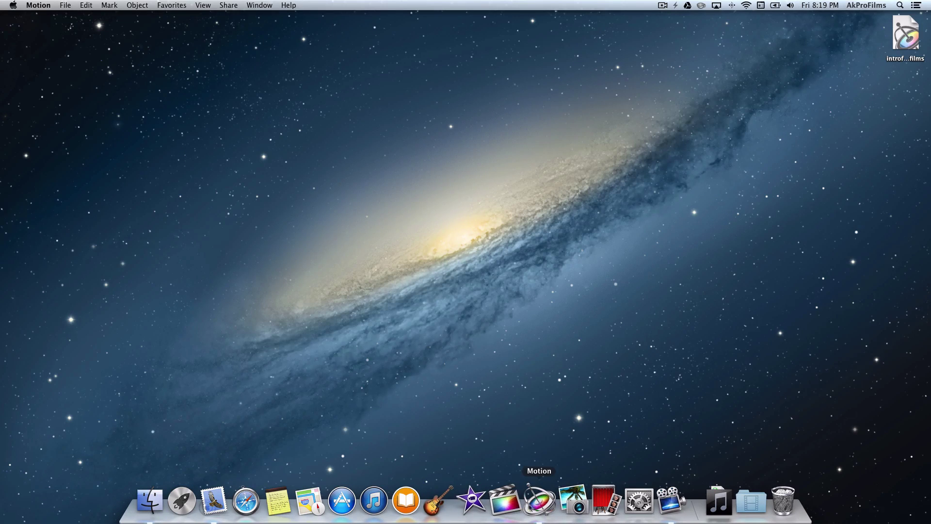
- Create a blank Motion Project with the Broadcast HD 1080 preset at 29.97 fps and fit the canvas to the view
click(538, 502)
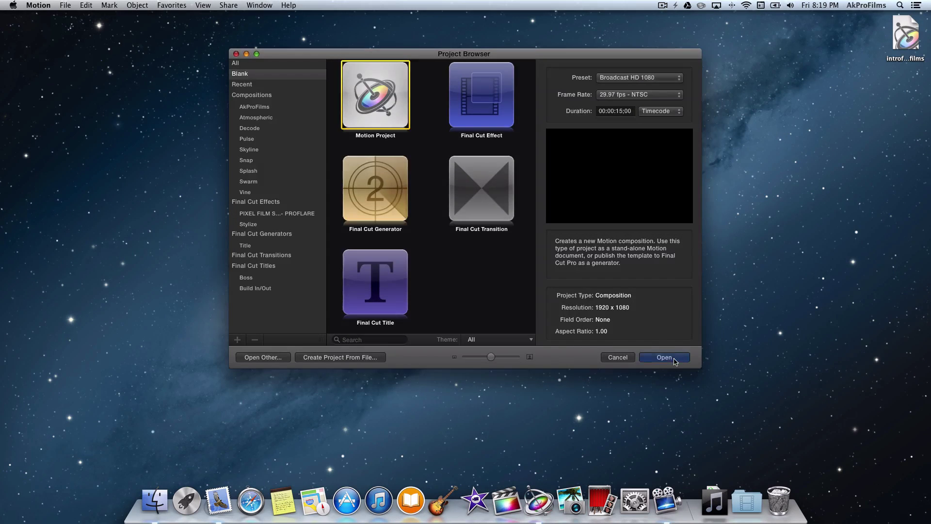
click(674, 359)
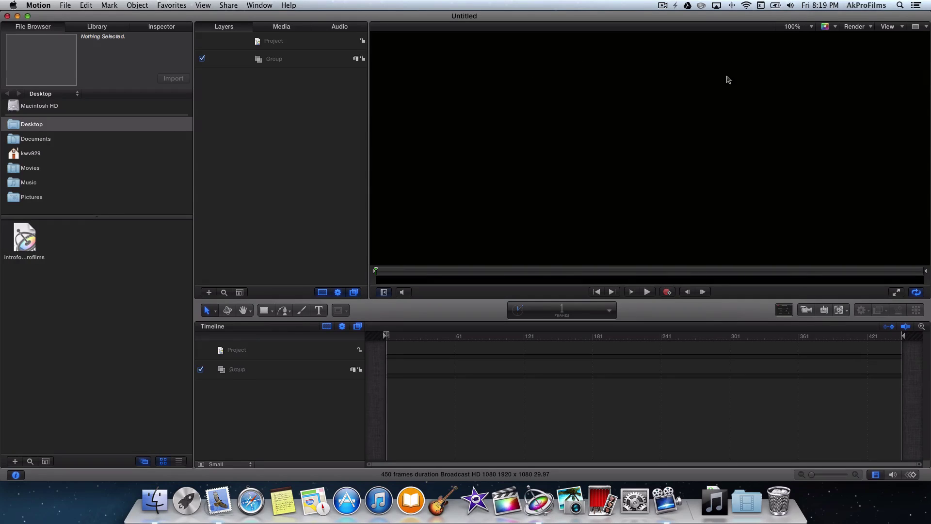
click(801, 31)
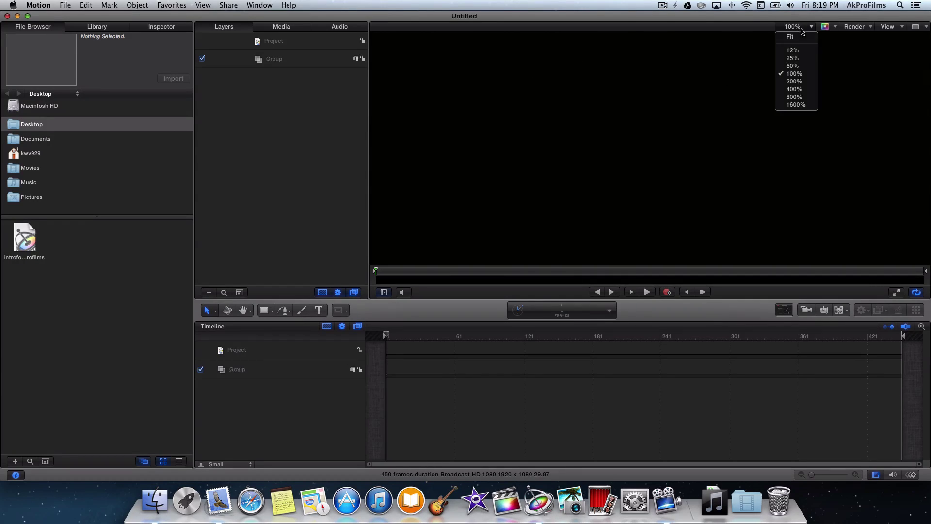
click(802, 38)
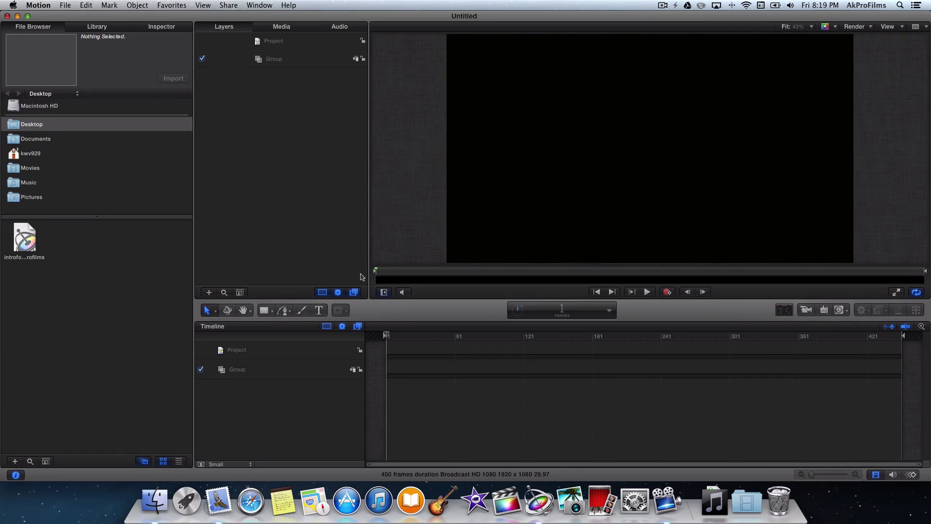
- Draw a teal rectangle slightly larger than the frame so it covers the whole canvas, and restore the fitted view
click(812, 27)
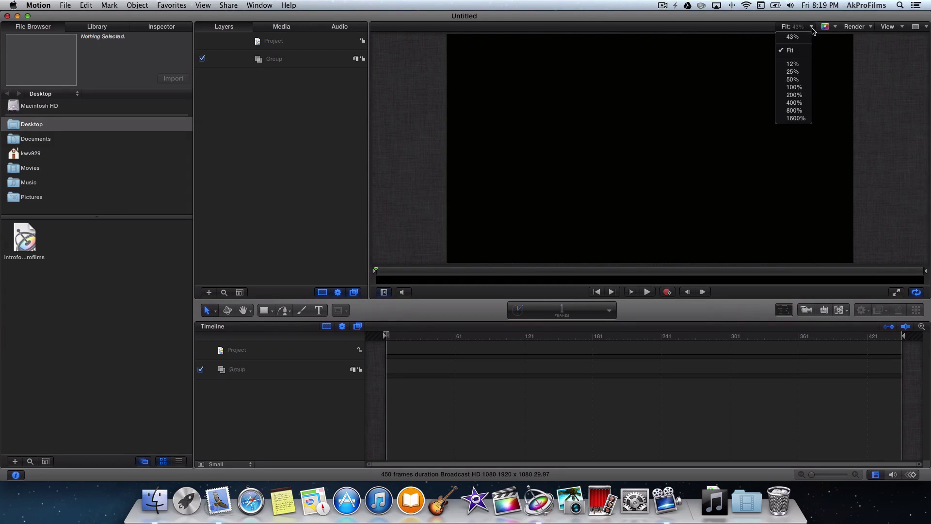
click(796, 76)
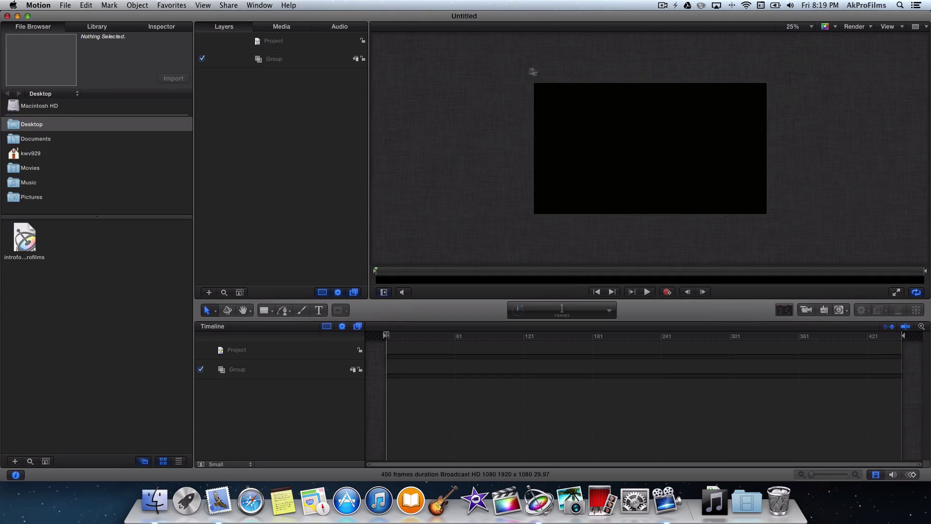
drag(528, 73, 774, 222)
drag(786, 80, 519, 225)
click(263, 310)
drag(530, 77, 777, 219)
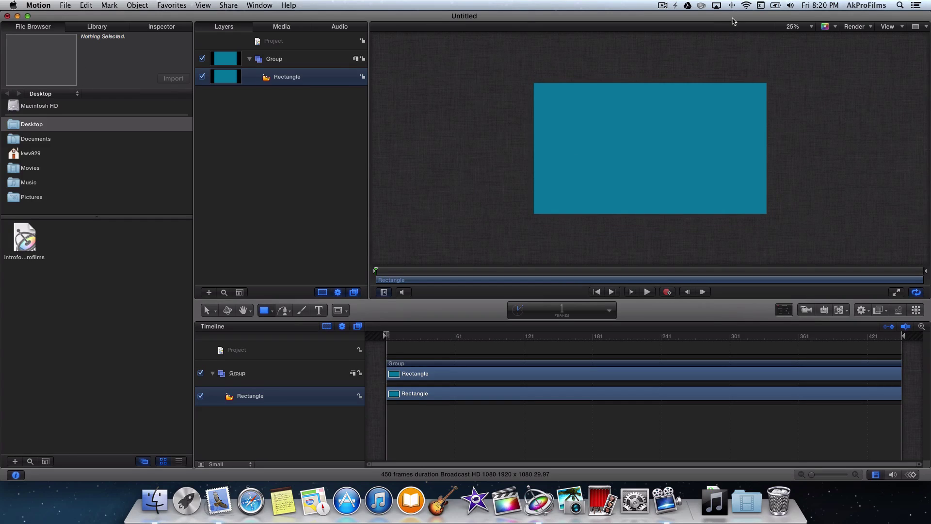
click(813, 27)
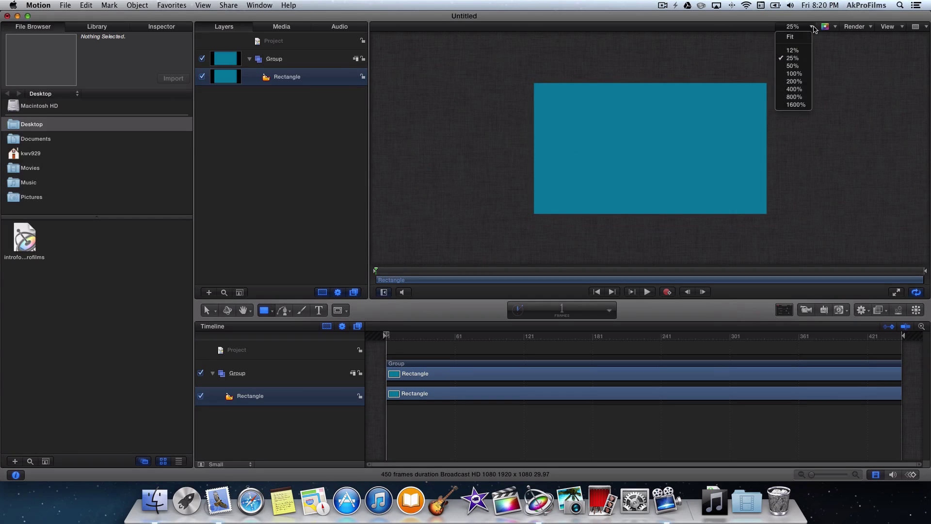
click(791, 37)
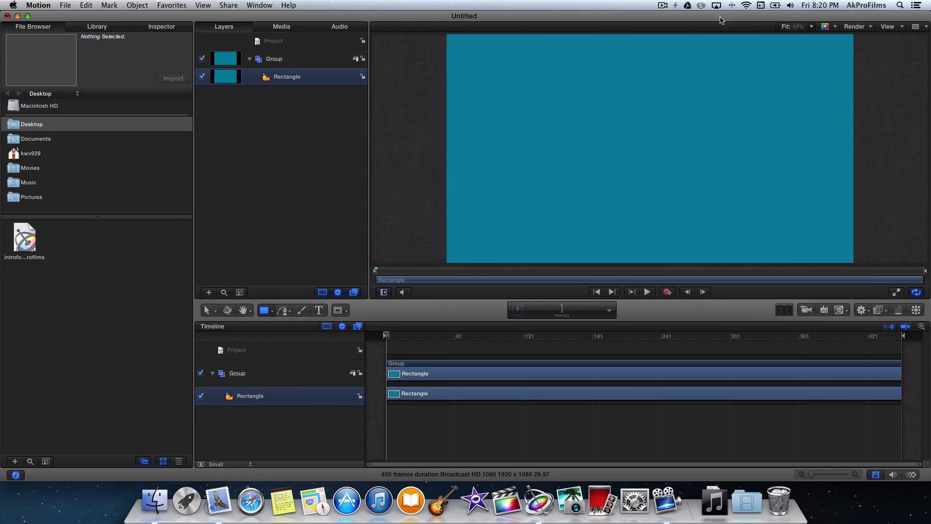
click(283, 122)
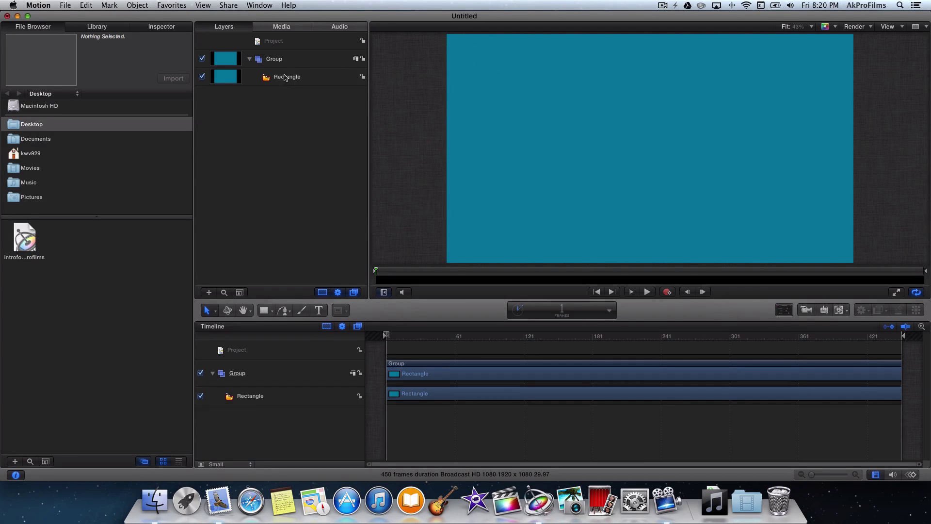
- Try a light blue fill colour on the background rectangle
click(313, 80)
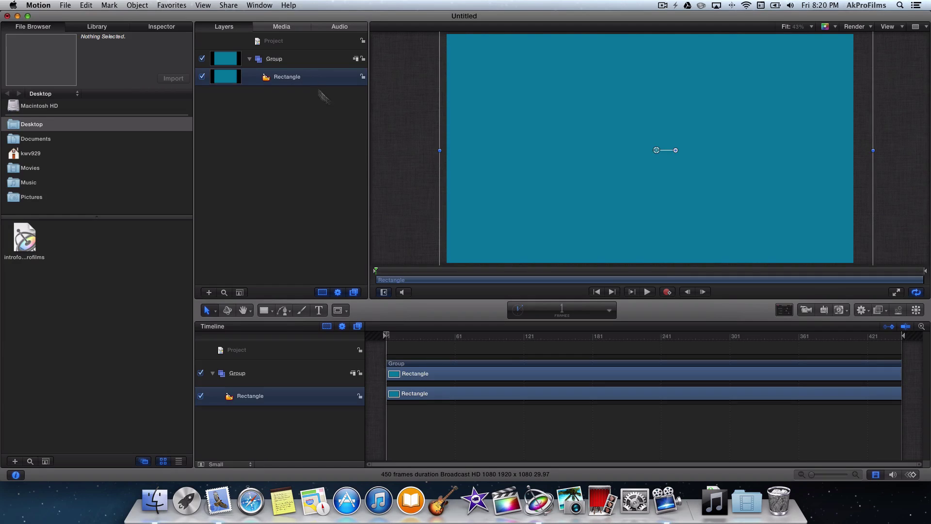
click(785, 311)
drag(363, 200, 395, 224)
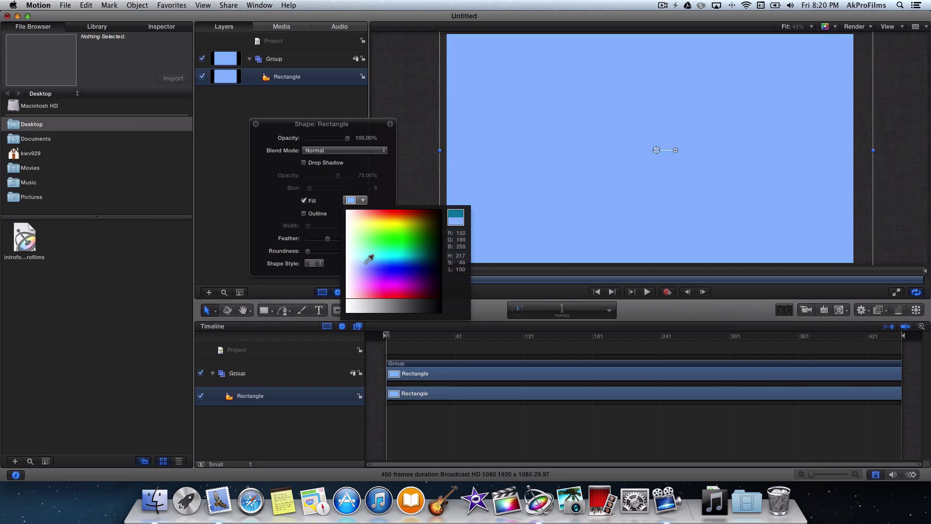
click(256, 124)
click(300, 113)
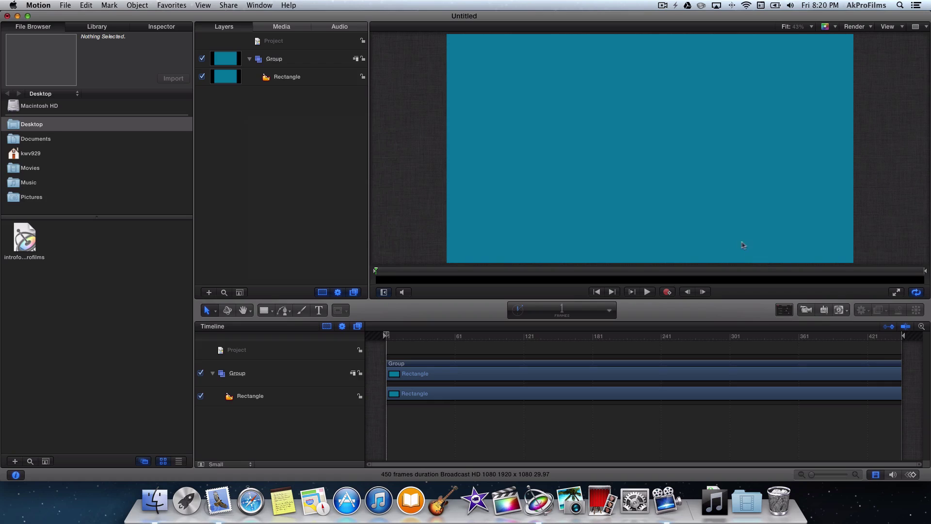
- Add a light with the 2D group switched to 3D, and pull it forward in depth to spread its glow across the background
click(824, 311)
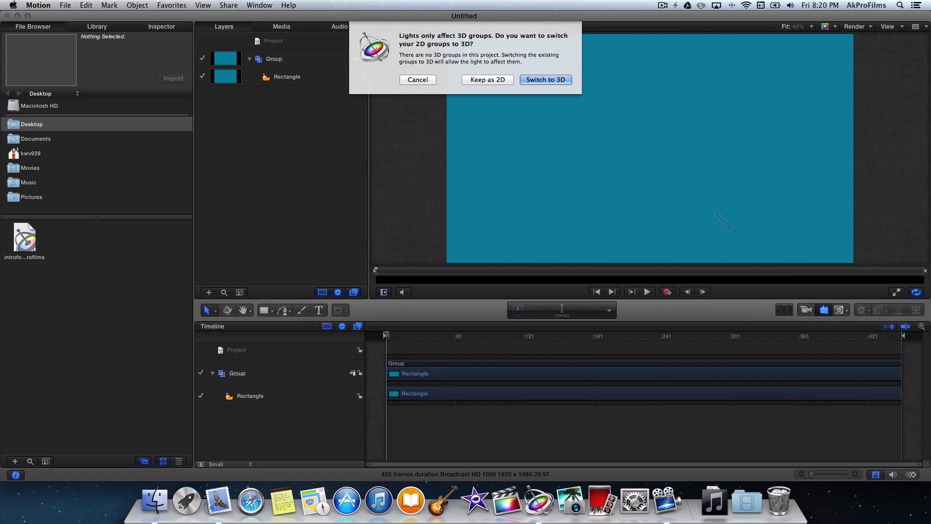
click(538, 80)
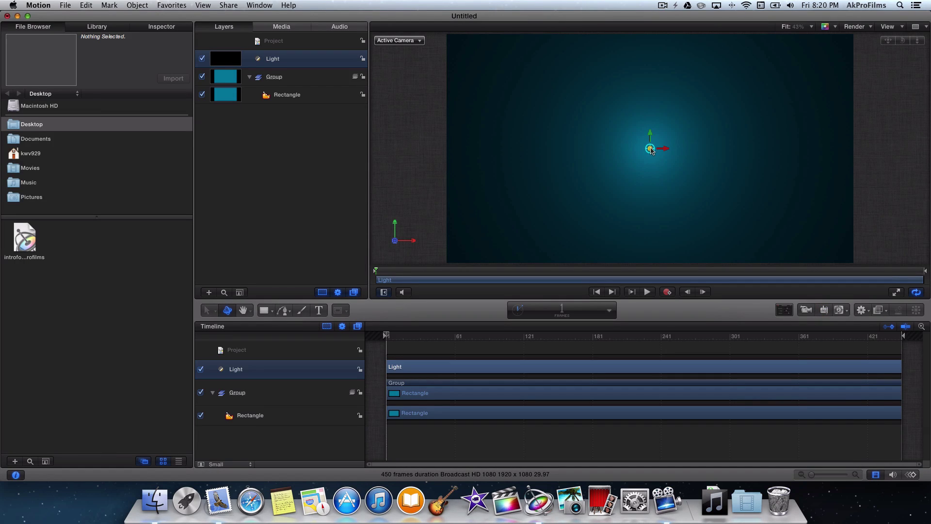
drag(650, 150, 639, 112)
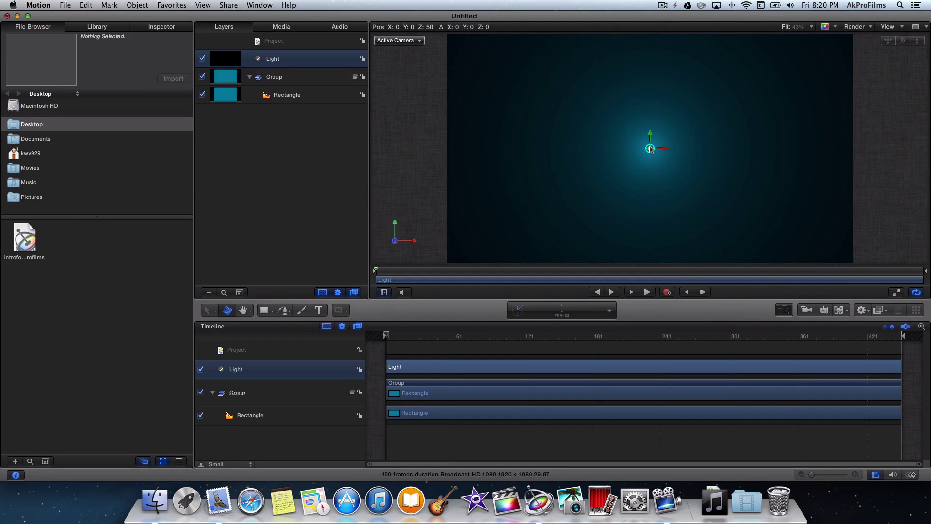
drag(650, 149, 654, 64)
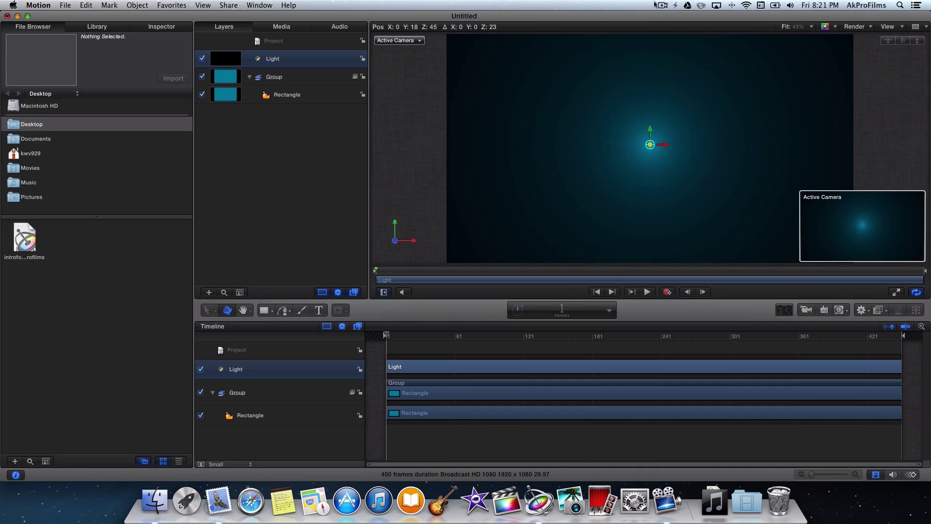
drag(655, 5, 656, 223)
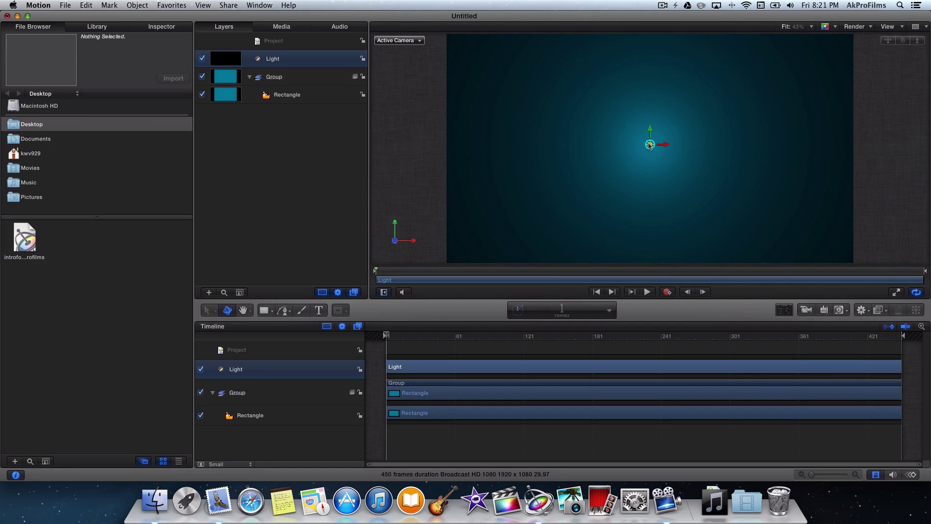
drag(650, 144, 654, 165)
drag(665, 228, 645, 1)
drag(650, 144, 733, 99)
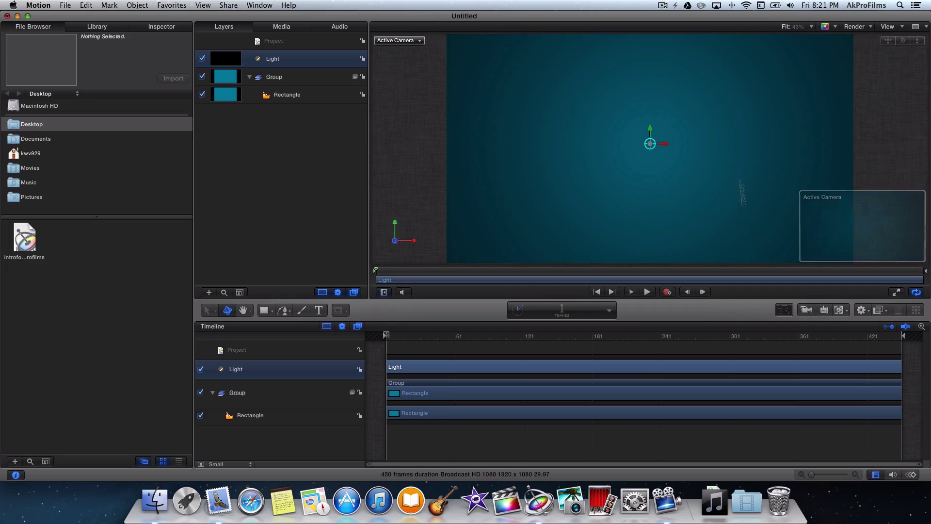
- Set the light's intensity to 251.6% and its falloff to 3.62%, and adjust the light's depth slightly
click(784, 315)
drag(316, 168, 310, 192)
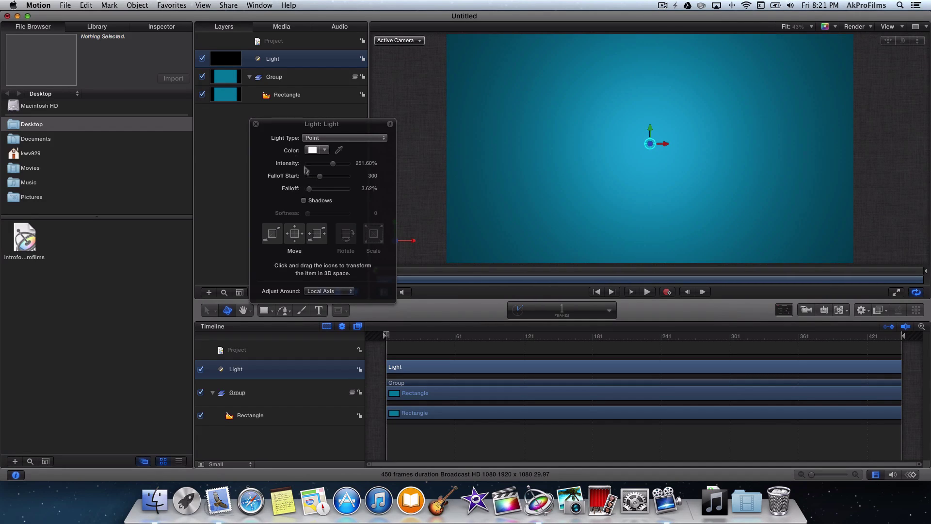
click(256, 124)
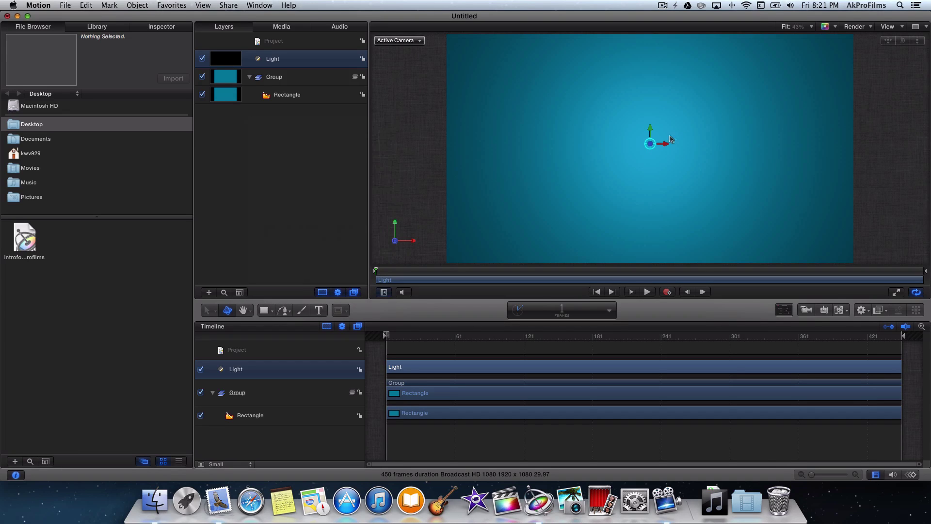
drag(652, 145, 673, 151)
click(913, 118)
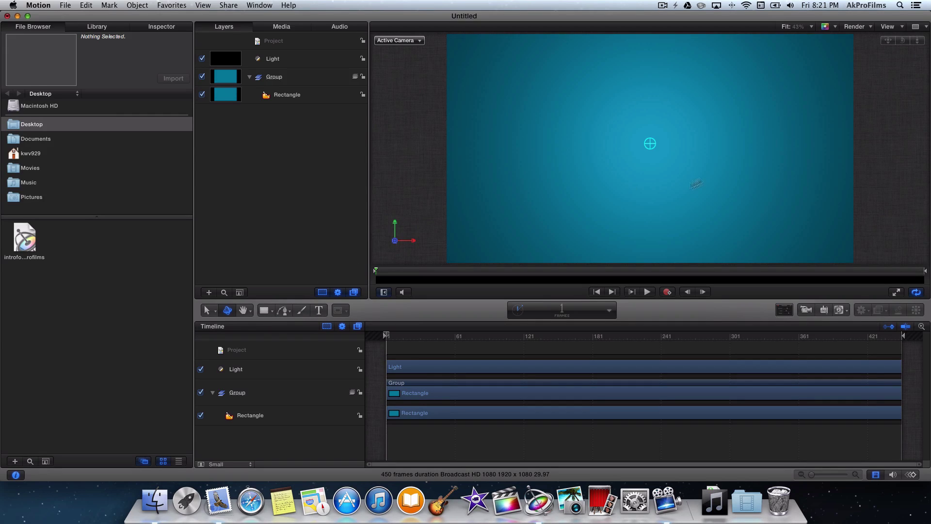
- Draw a large circle near the middle of the canvas over the background
click(268, 312)
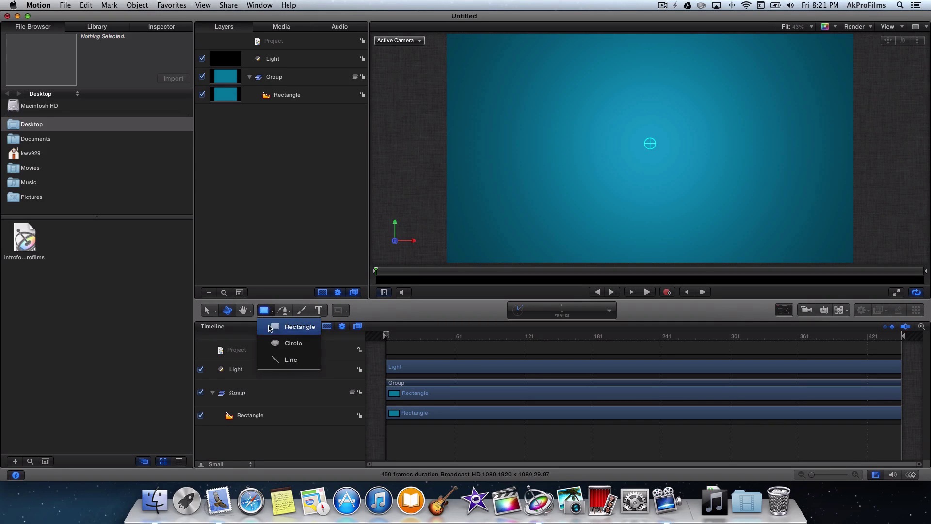
click(284, 343)
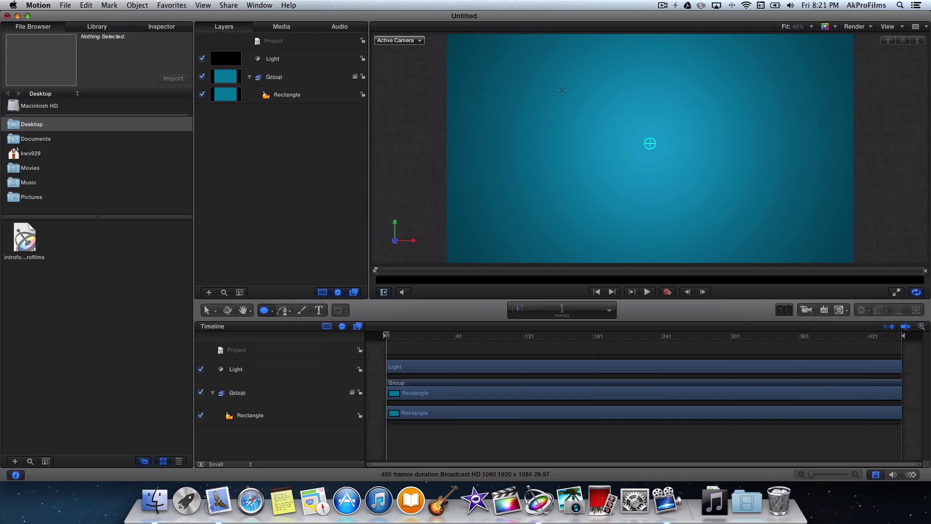
drag(562, 85, 712, 176)
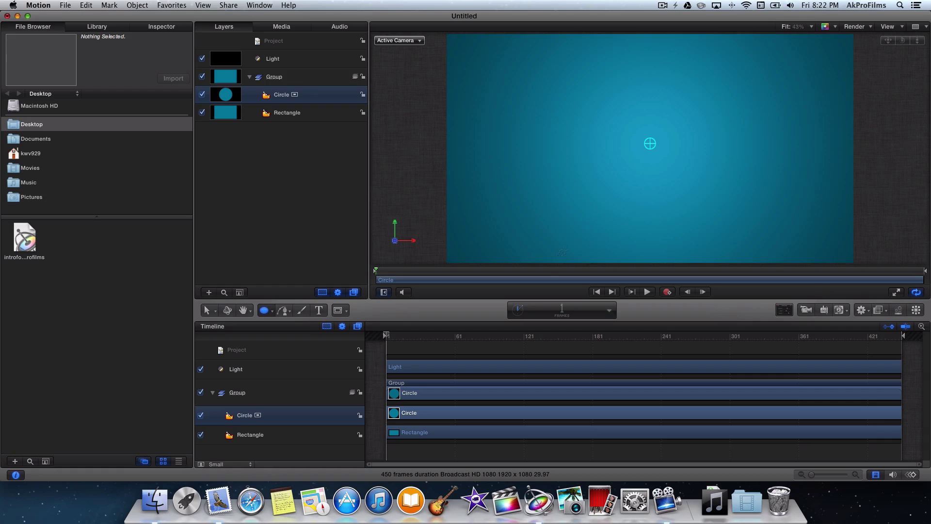
click(780, 311)
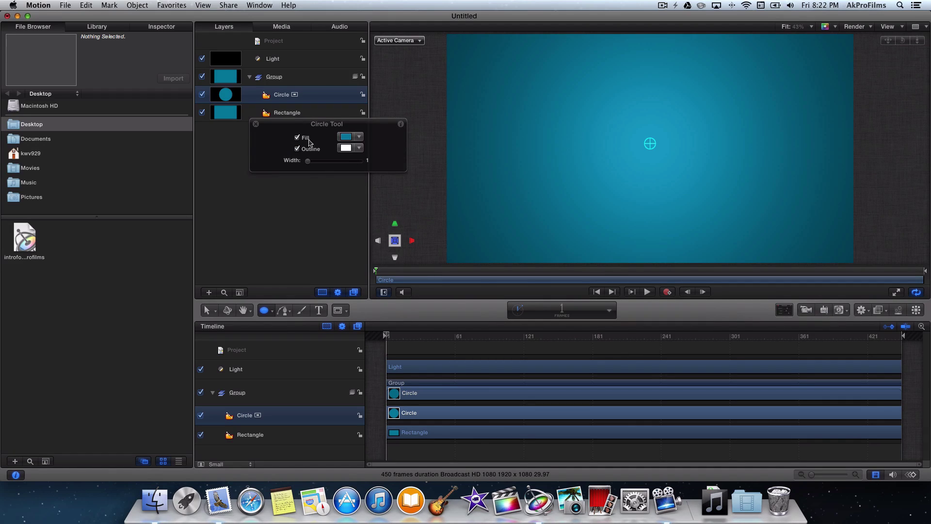
click(256, 125)
- Turn the circle's fill off, enable its white outline, and set the outline width to 16
click(161, 27)
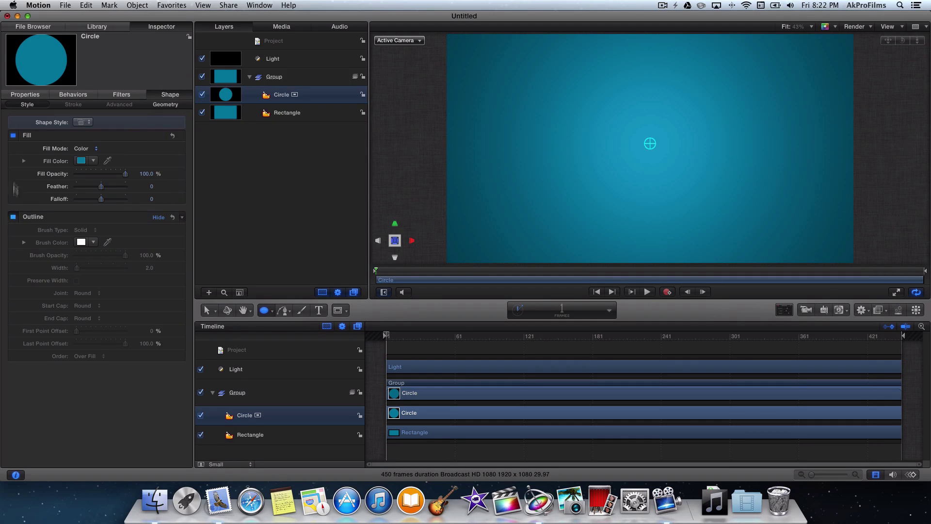
click(13, 216)
click(13, 136)
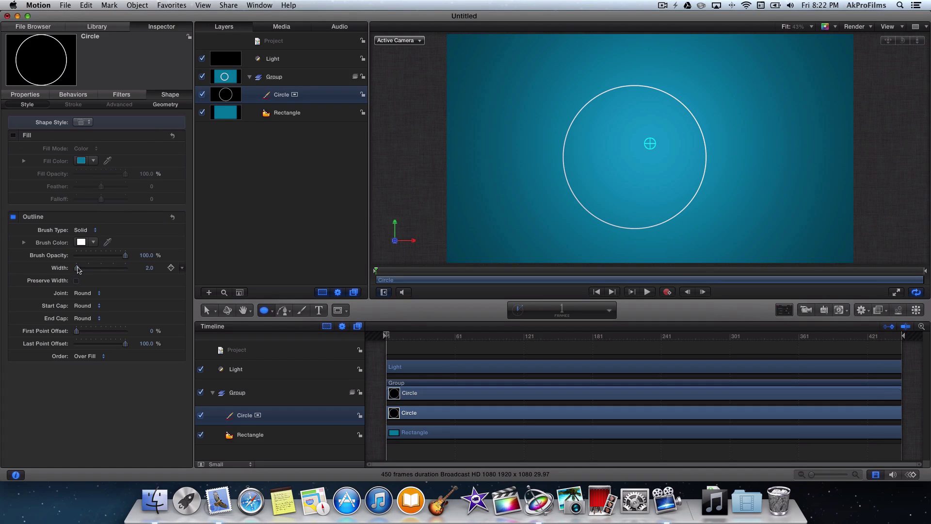
mouse_move(77, 269)
mouse_down()
mouse_move(94, 270)
mouse_move(85, 271)
mouse_up()
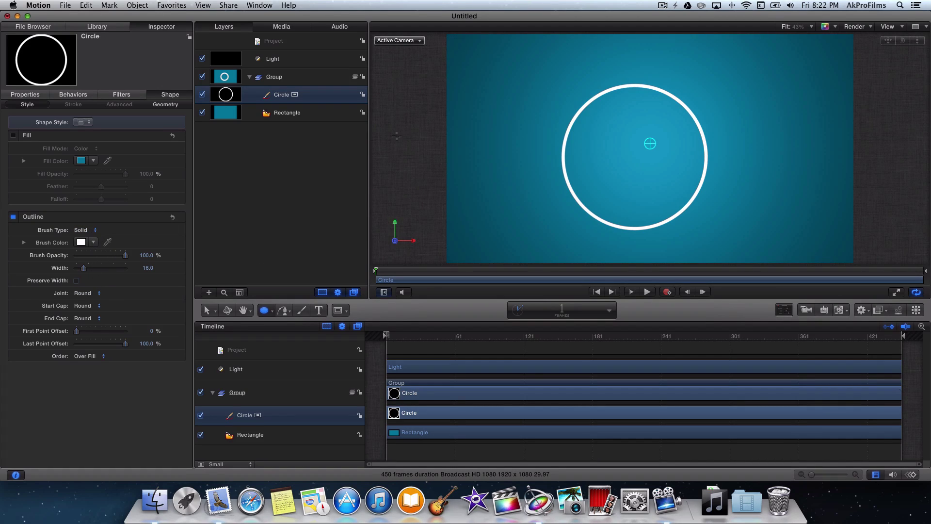
- Move the circle out into its own new group, rename the rectangle's group Background, and collapse it
click(272, 144)
drag(245, 96, 253, 161)
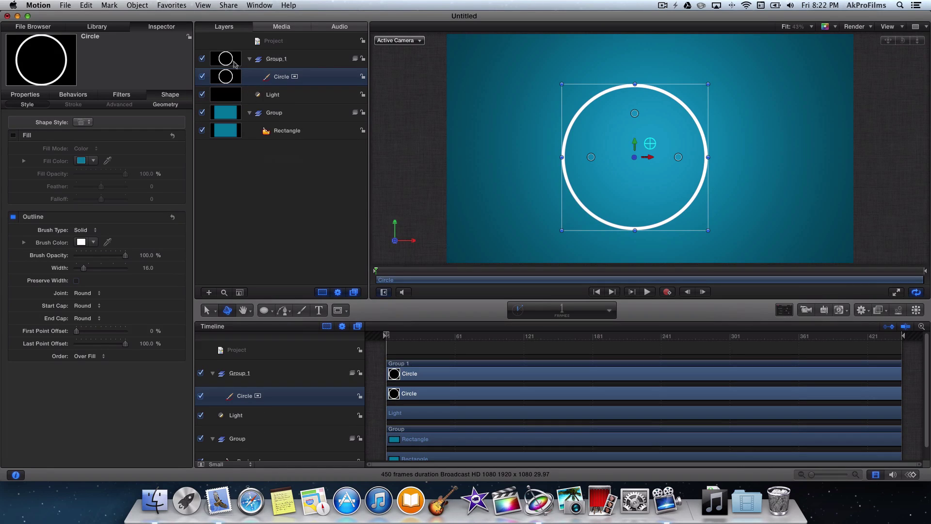
double_click(272, 113)
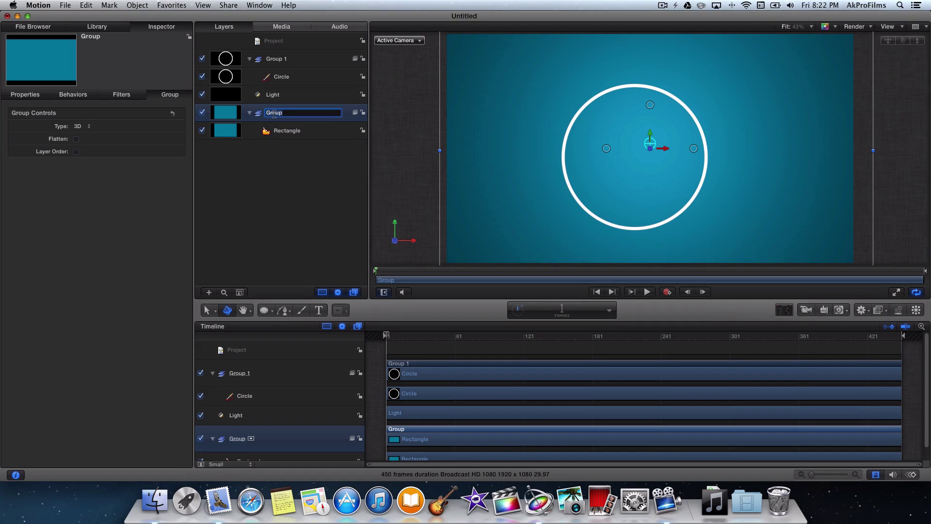
text(Backg)
key(Return)
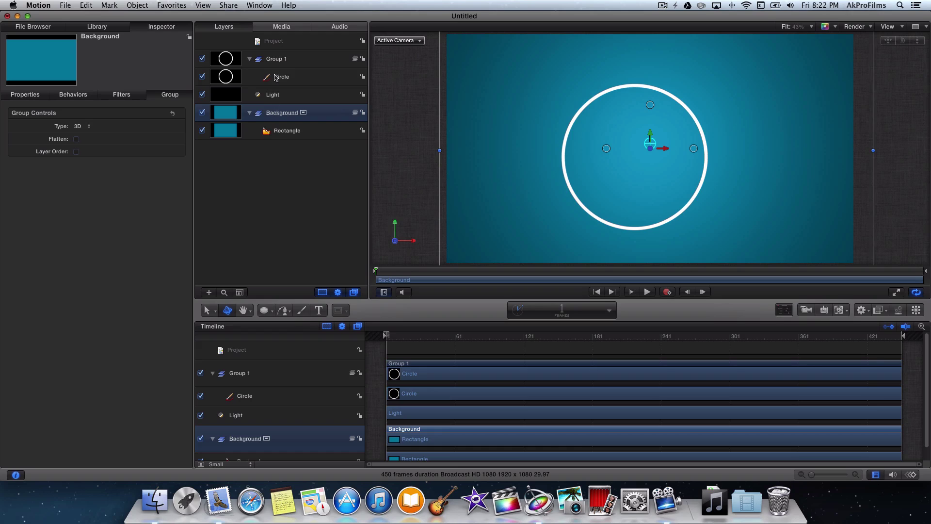
click(244, 132)
click(249, 113)
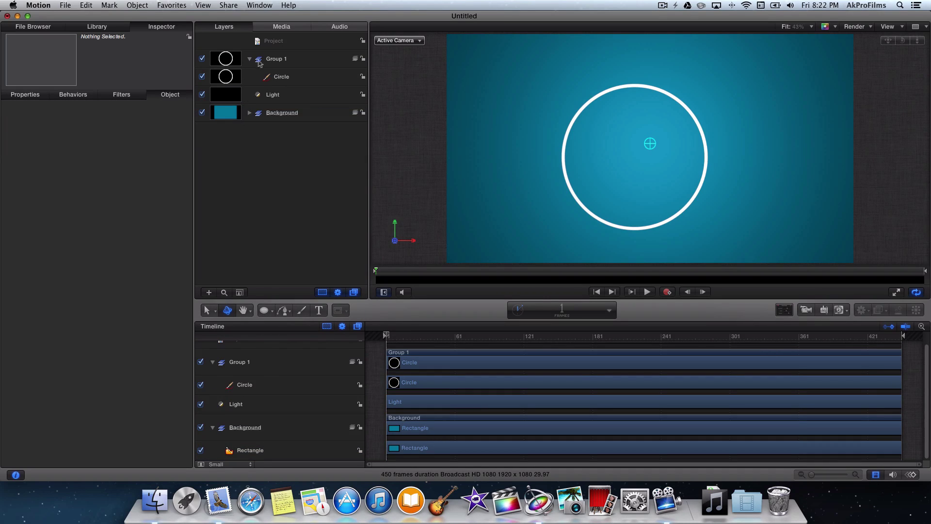
- Rename the circle's group Circle and reorder the layers so the light sits above it
click(249, 59)
double_click(272, 59)
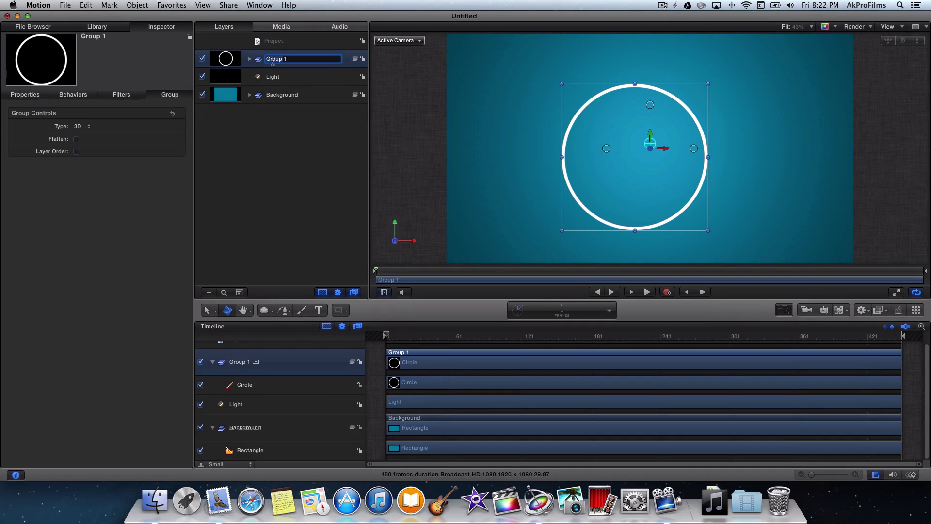
text(Circle)
key(Return)
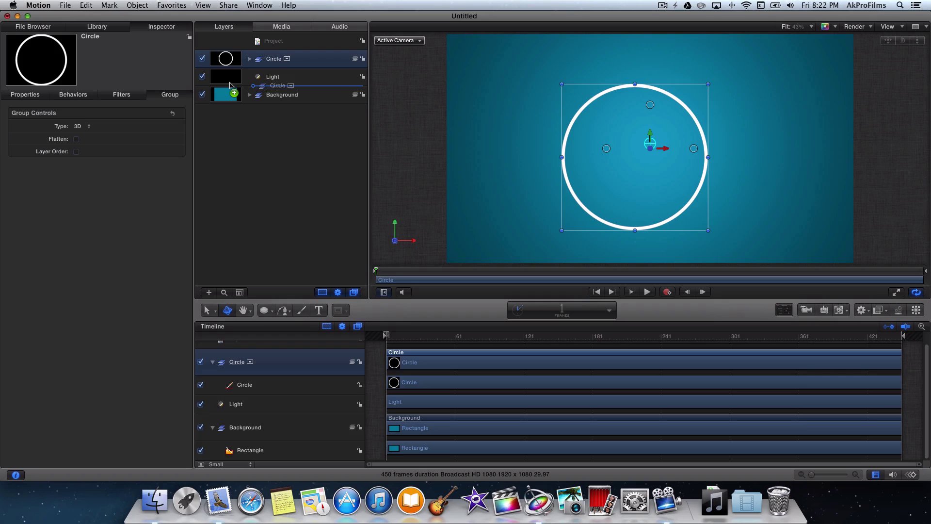
drag(231, 85, 233, 63)
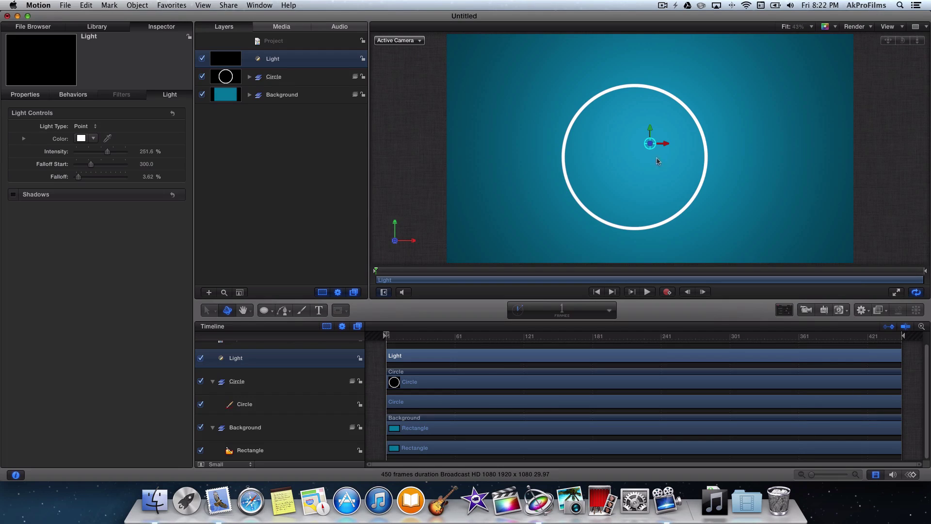
- Move the Circle group up and to the right so the ring is centred in the frame
click(301, 80)
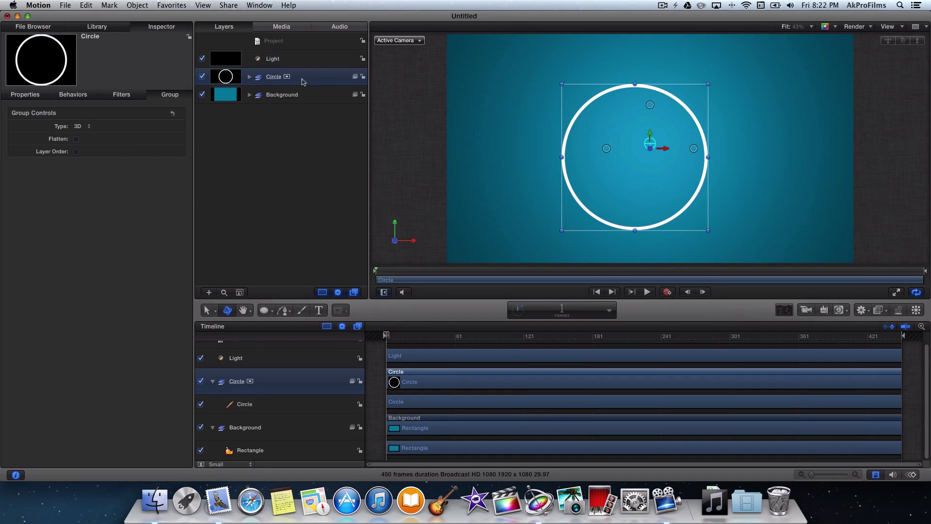
drag(568, 141, 583, 132)
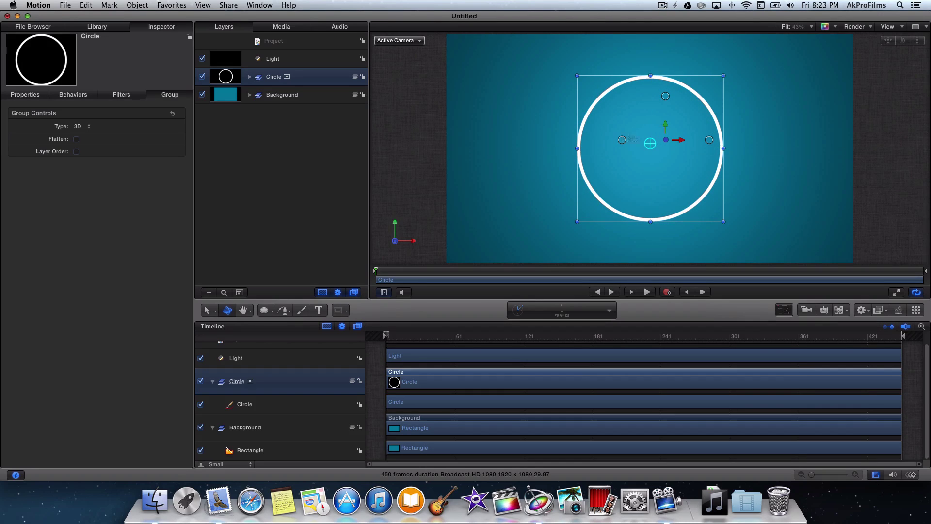
click(900, 151)
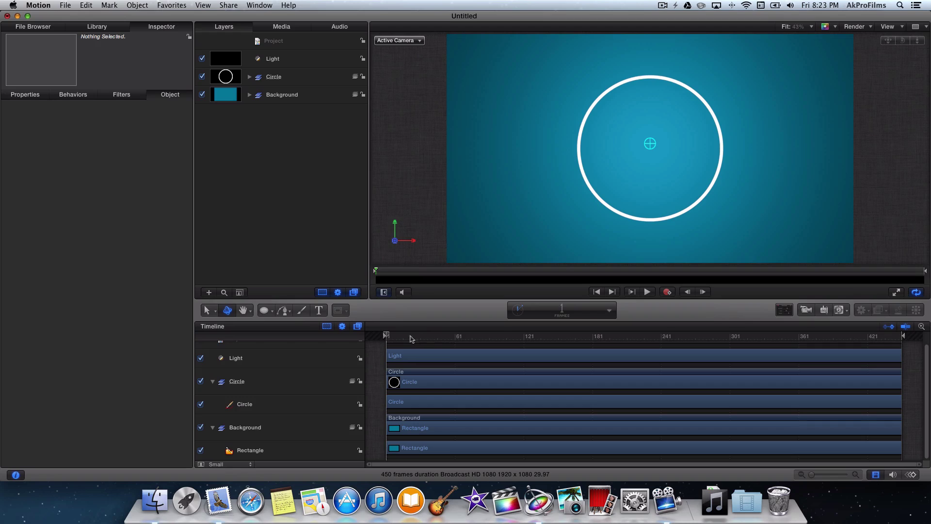
drag(405, 338, 410, 338)
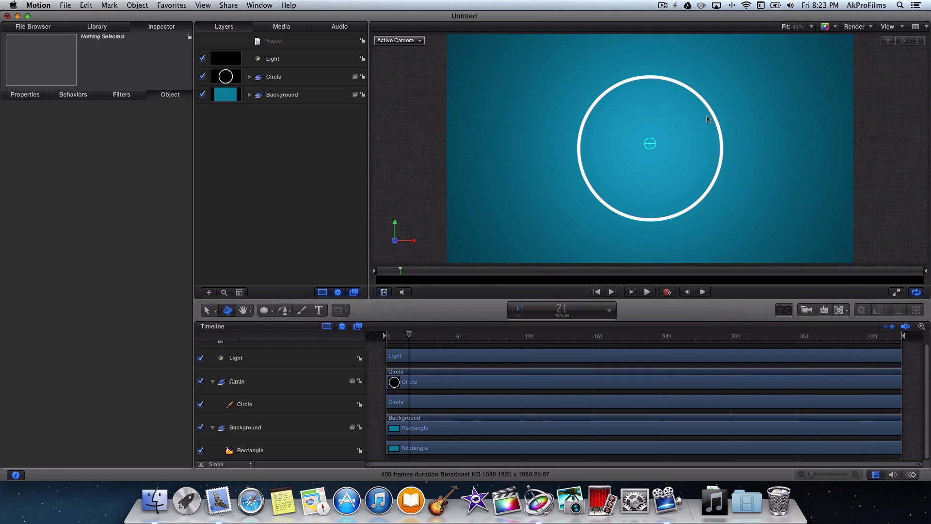
click(609, 133)
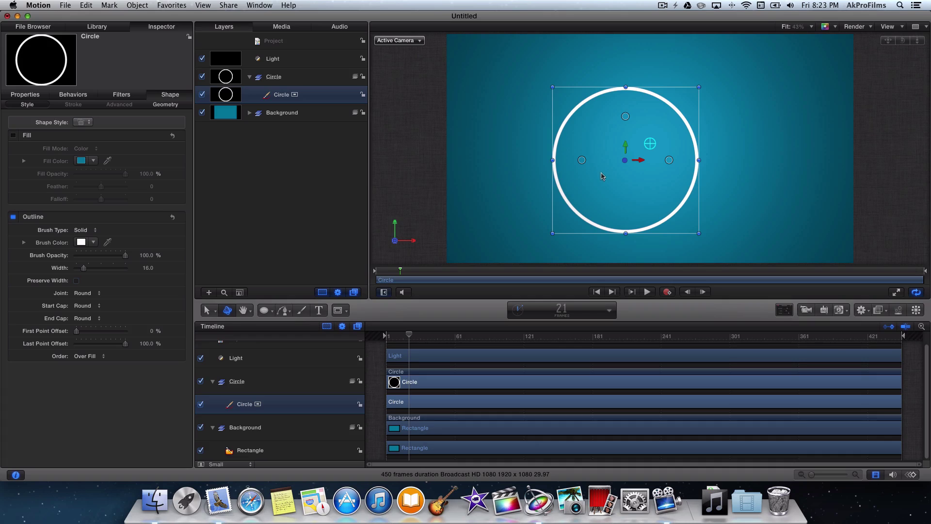
key(super+z)
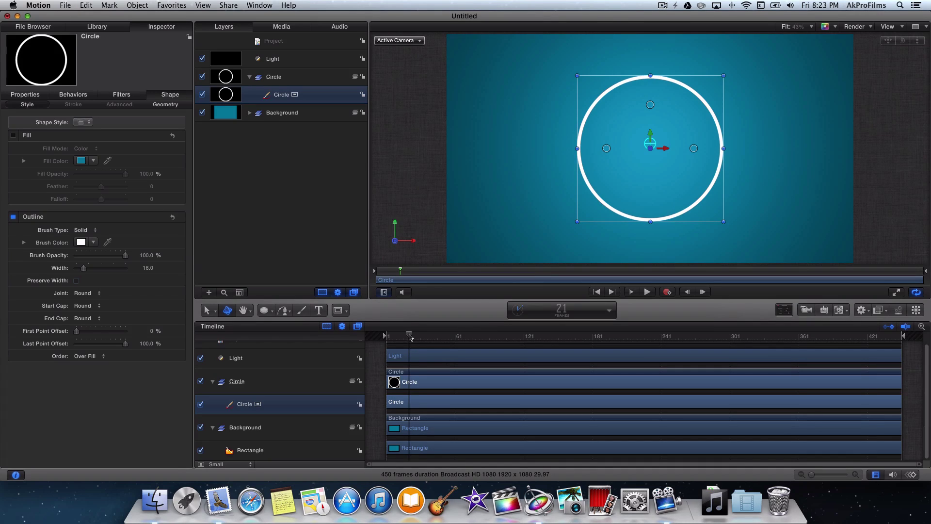
- Keyframe the circle outline's First Point Offset from 100% to 0% at frame 40 so the ring draws itself on
drag(409, 336, 431, 343)
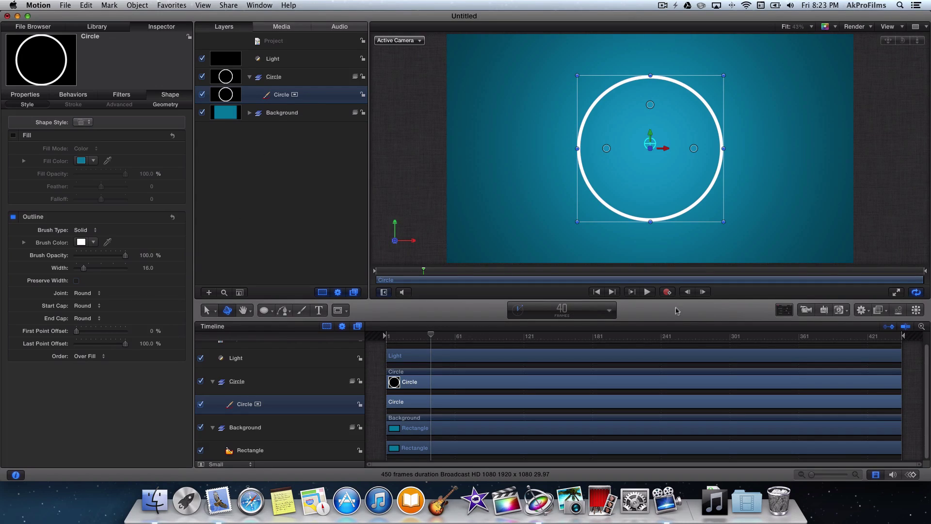
drag(79, 335, 135, 343)
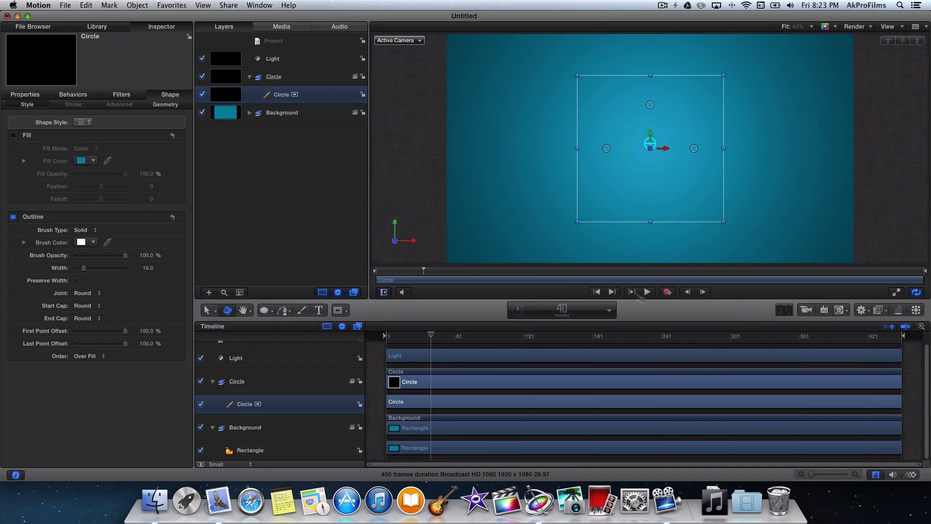
click(666, 292)
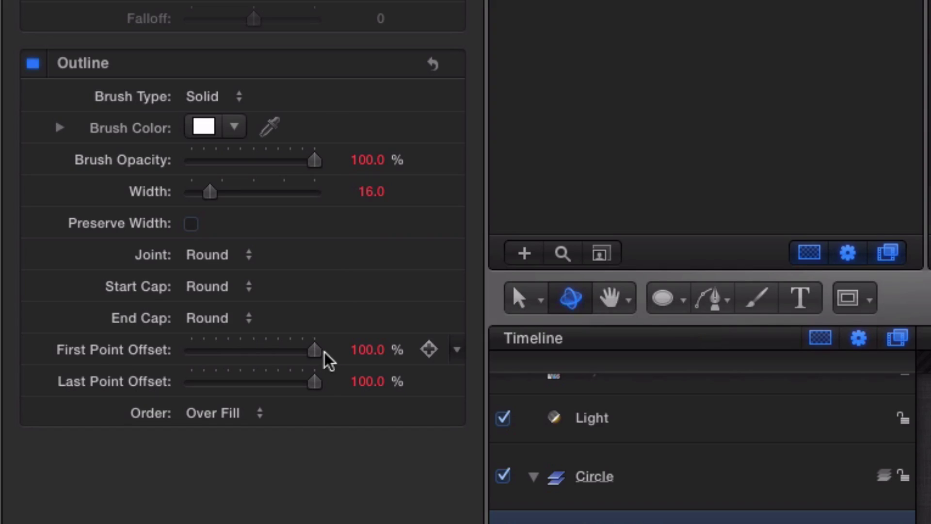
drag(317, 355, 187, 354)
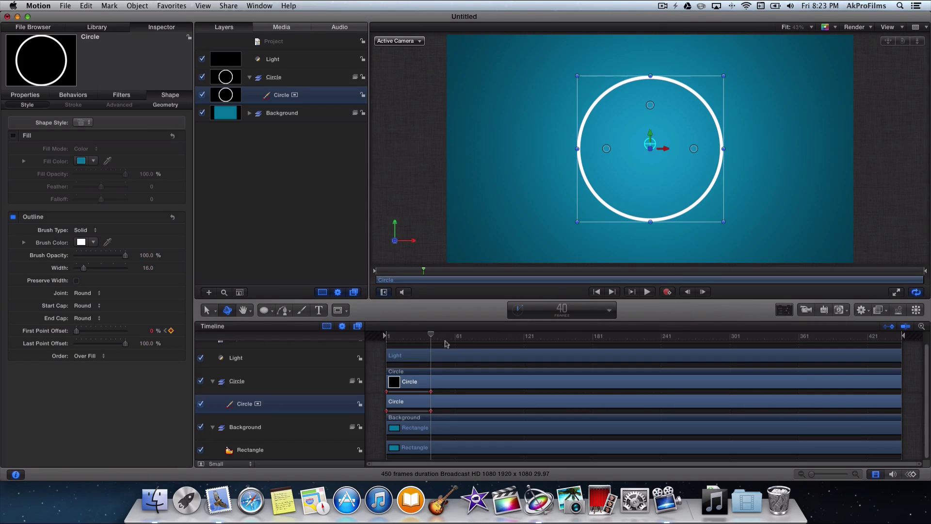
- At frame 53, draw a short horizontal line in the lower part of the circle and set its outline width to 12
mouse_move(432, 336)
mouse_down()
mouse_move(386, 334)
mouse_move(372, 323)
mouse_move(392, 336)
mouse_move(442, 337)
mouse_move(408, 342)
mouse_move(446, 348)
mouse_up()
click(407, 181)
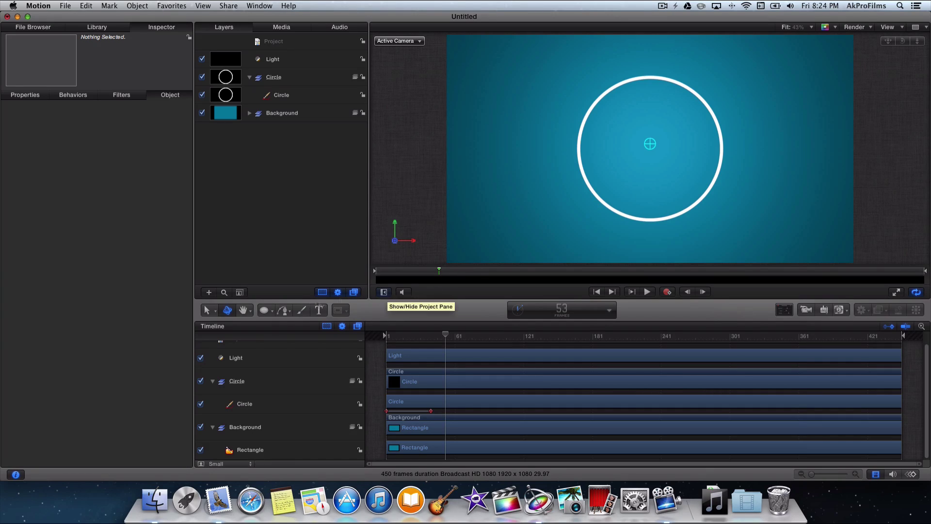
click(271, 311)
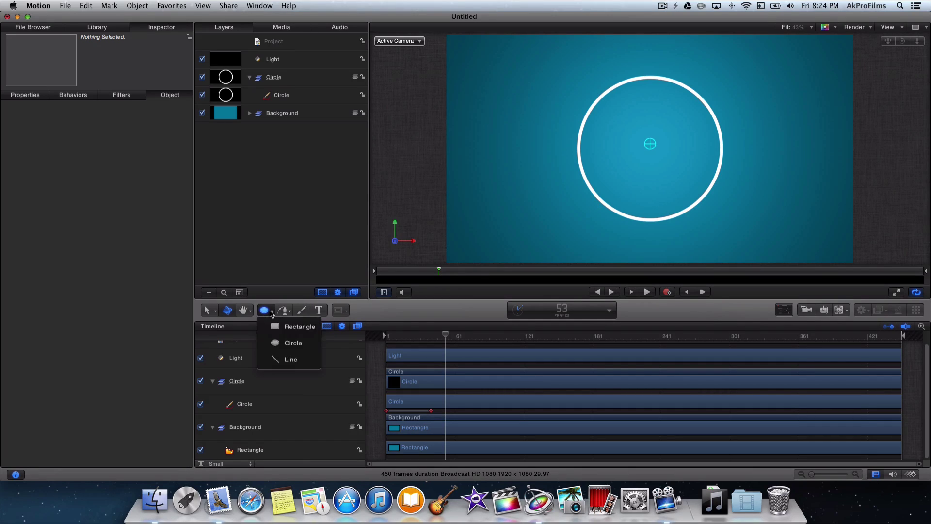
click(285, 359)
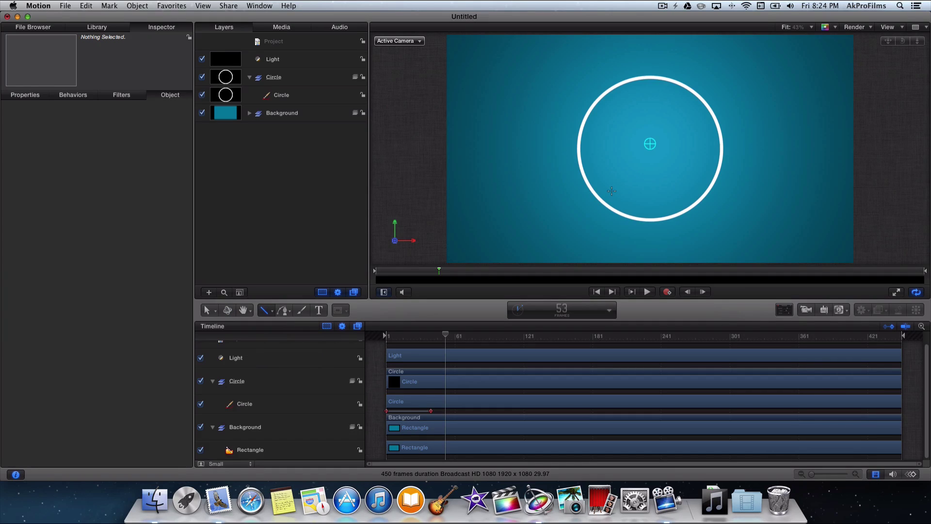
drag(612, 190, 674, 191)
drag(683, 192, 679, 191)
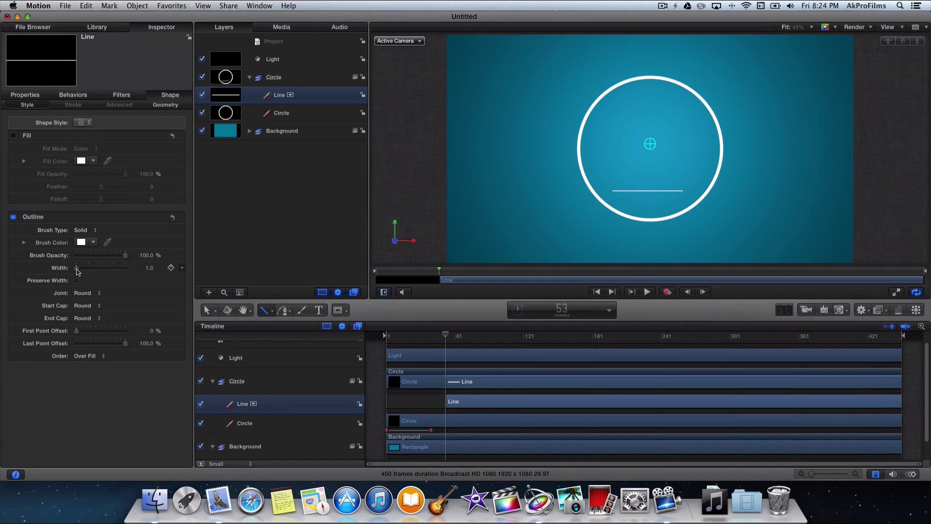
drag(78, 272, 83, 273)
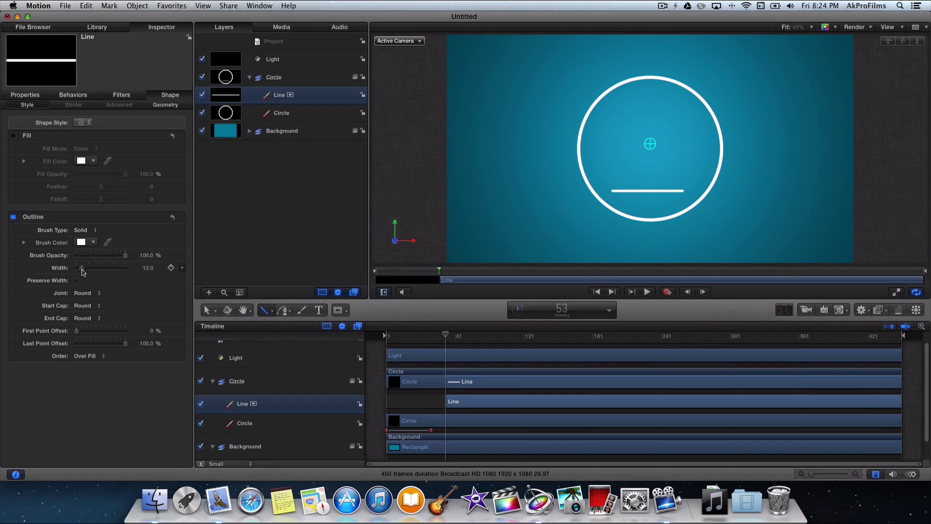
- Nudge the horizontal line slightly lower inside the circle
click(257, 190)
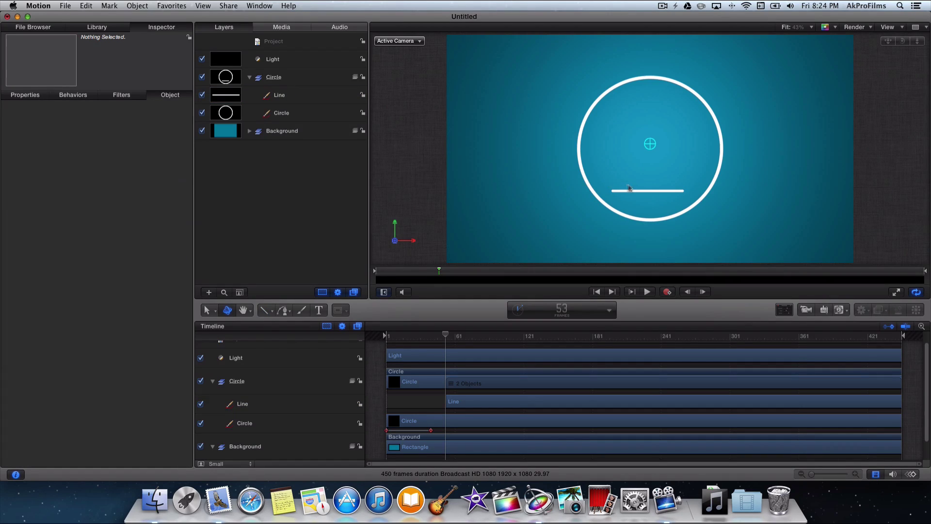
click(291, 98)
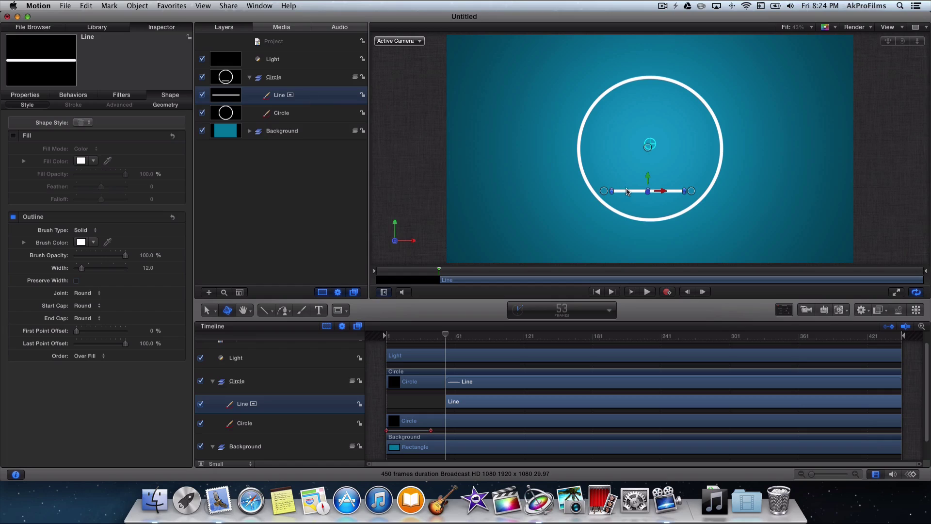
drag(629, 194, 629, 196)
click(413, 188)
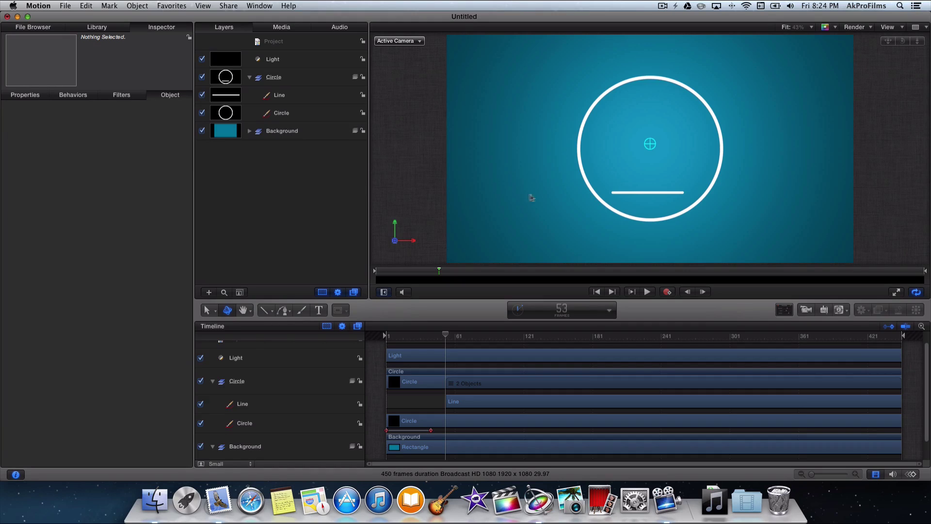
- Select the Line layer and lower the line further toward the circle's bottom edge, to Y -267.7 px
click(633, 195)
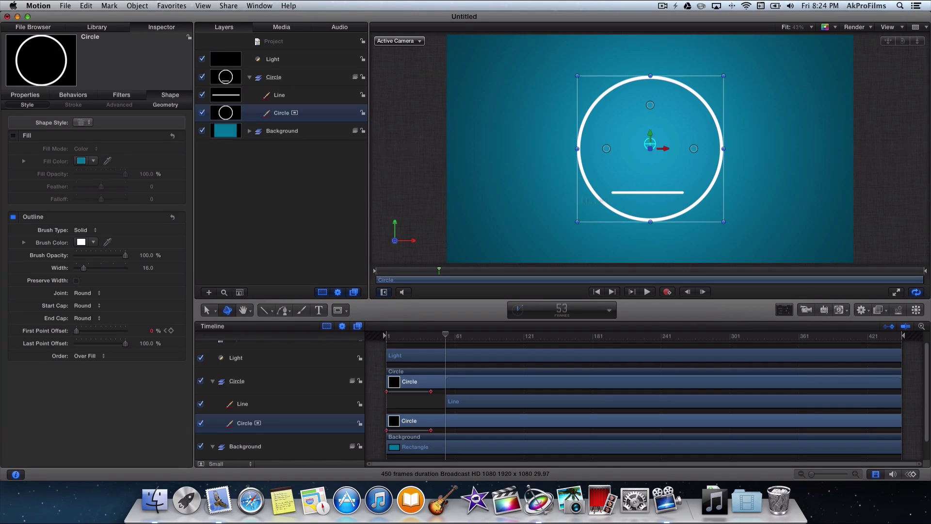
click(245, 97)
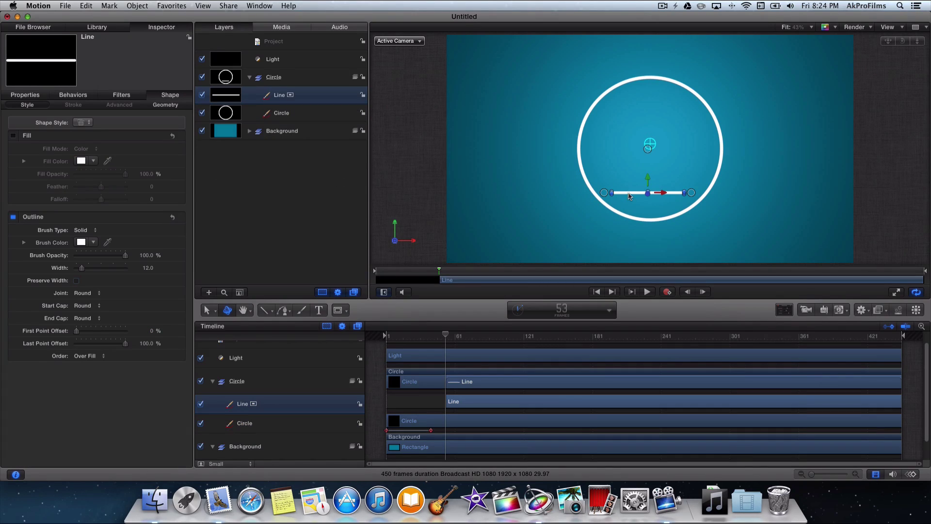
drag(630, 195, 632, 198)
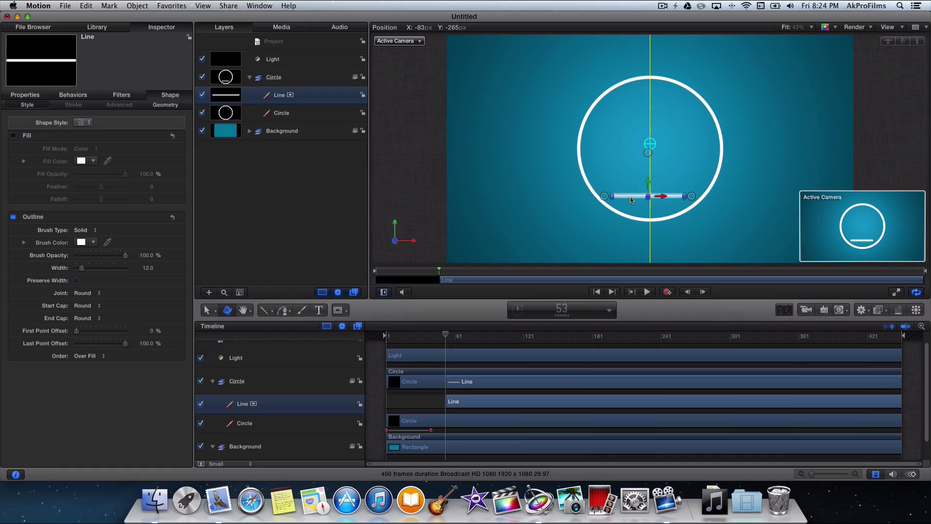
click(407, 189)
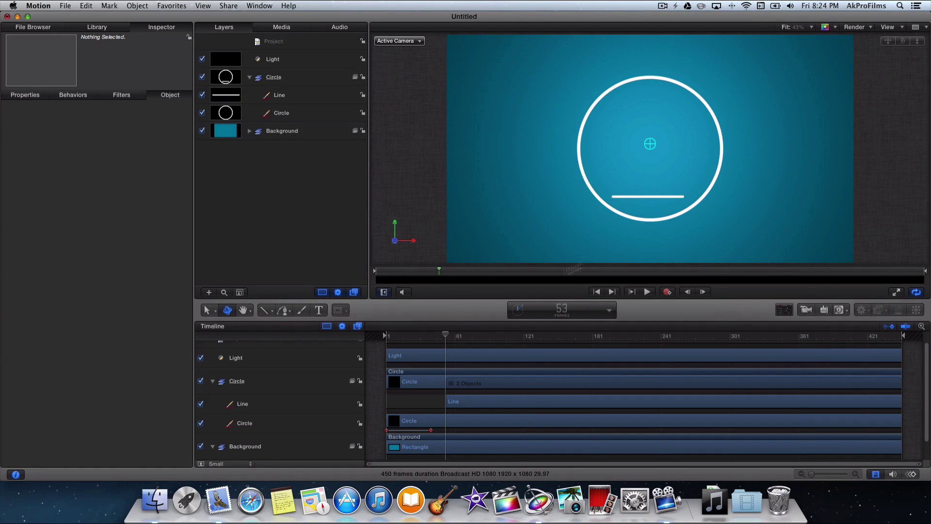
- Shift the Line clip earlier in the timeline so it starts at about frame 24
drag(445, 338, 417, 370)
drag(468, 405, 444, 406)
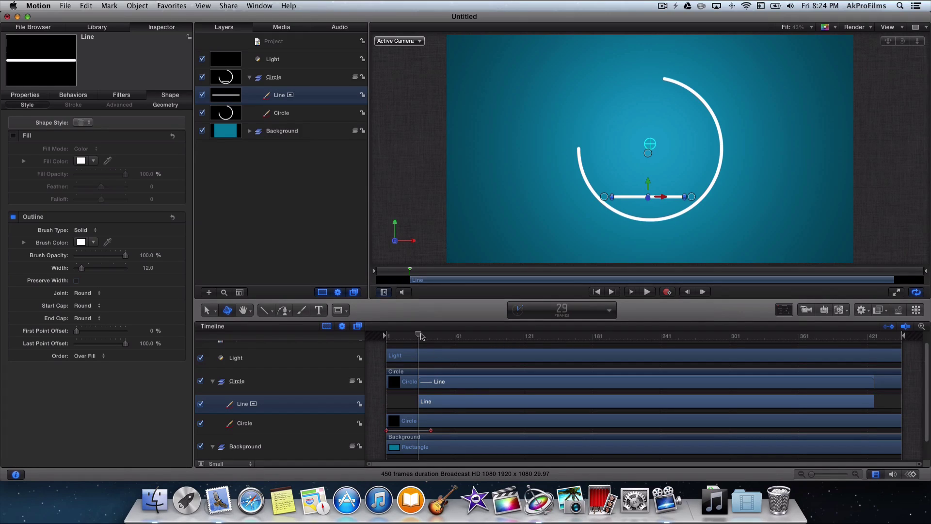
drag(438, 402, 433, 402)
- With keyframe recording off, set the line's Opacity to 0% and lower its Y position to about -363.8 px
drag(420, 337, 424, 336)
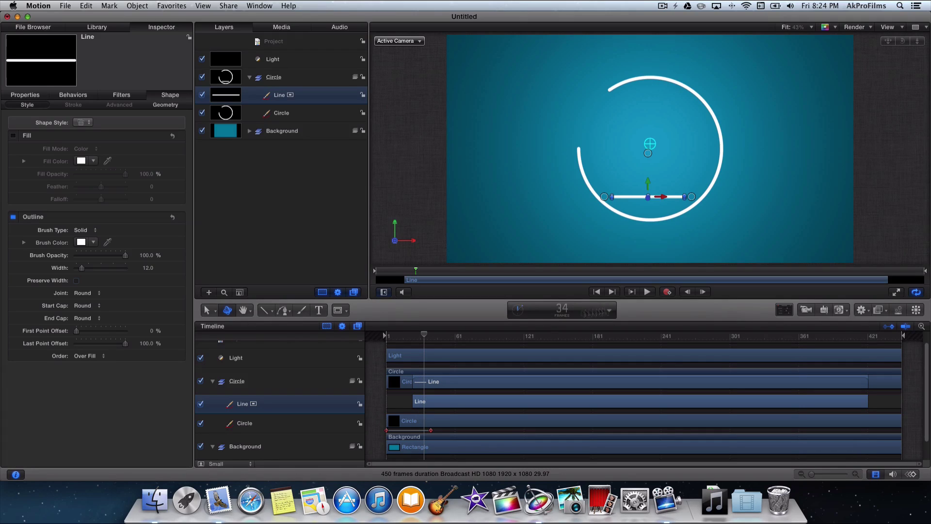
click(668, 292)
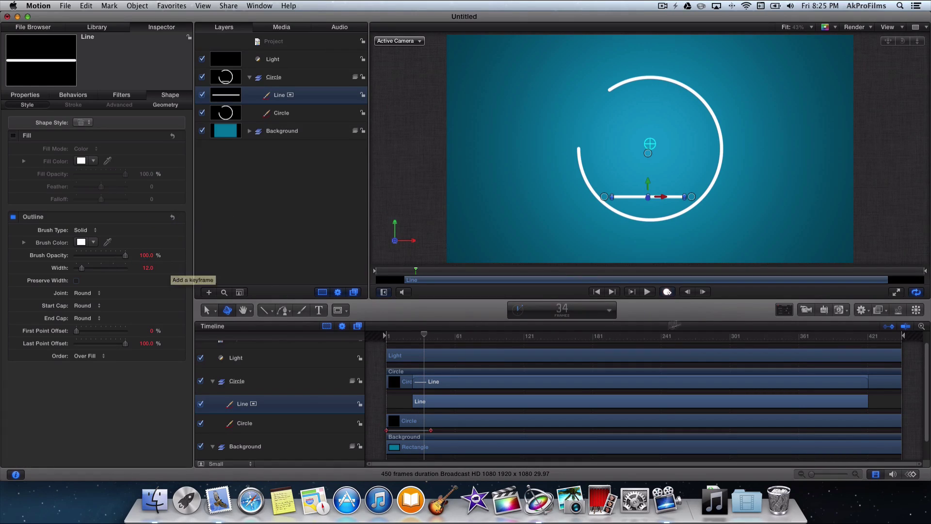
click(667, 292)
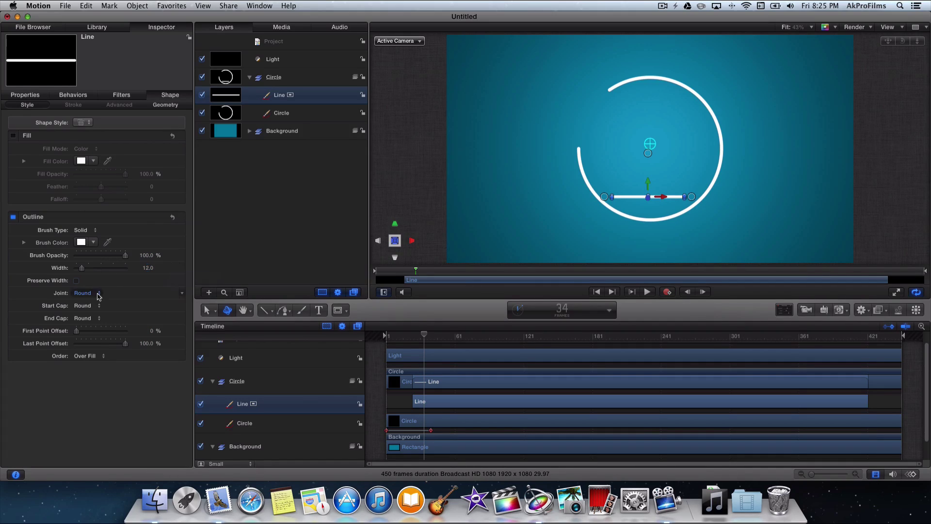
click(25, 95)
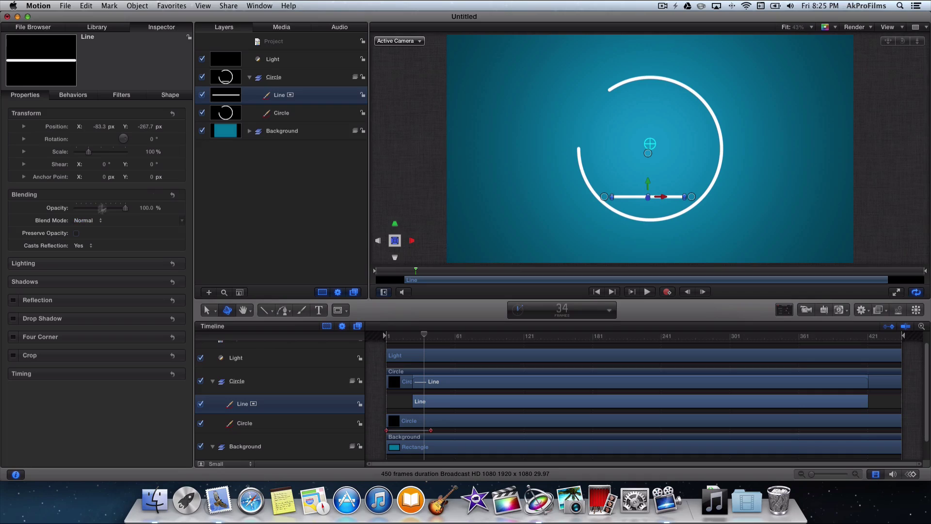
drag(125, 209, 3, 209)
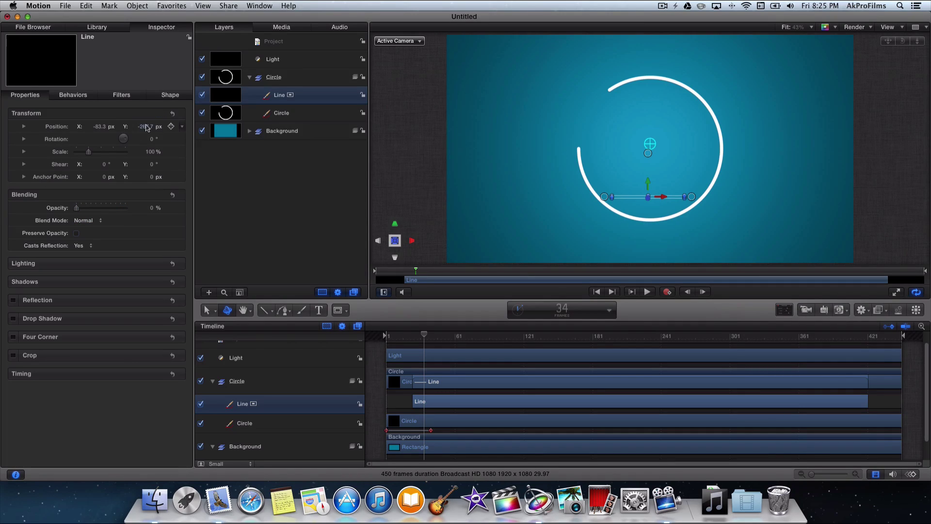
drag(146, 128, 147, 127)
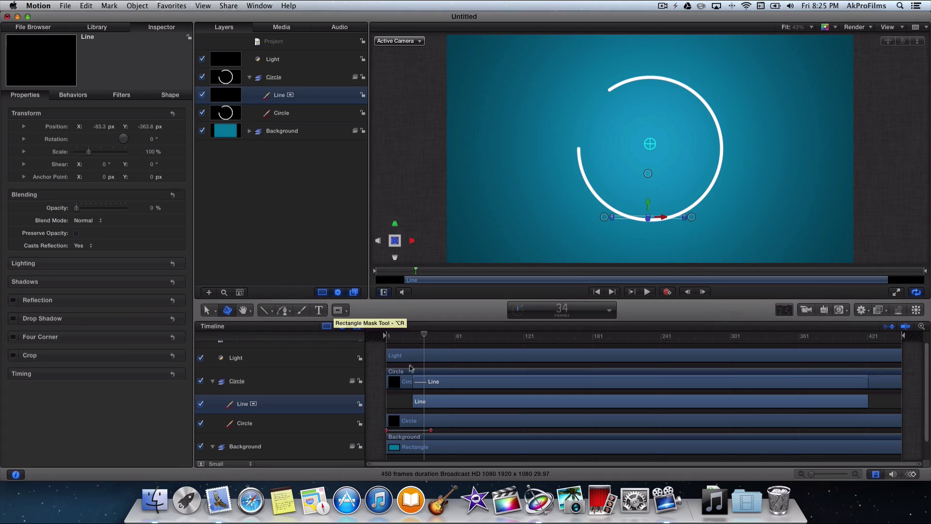
- At frame 44, record keyframes that bring the line to 100% opacity and raise it back inside the circle
drag(424, 339, 436, 338)
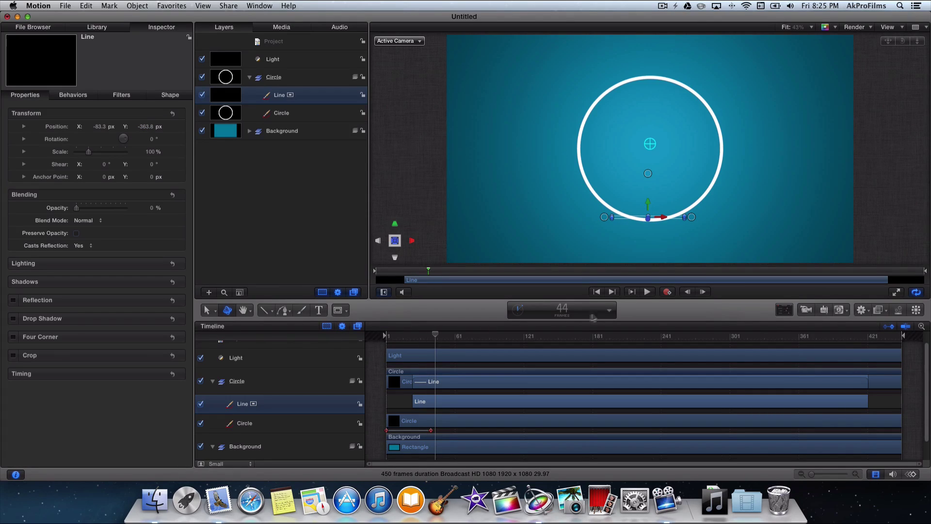
click(668, 292)
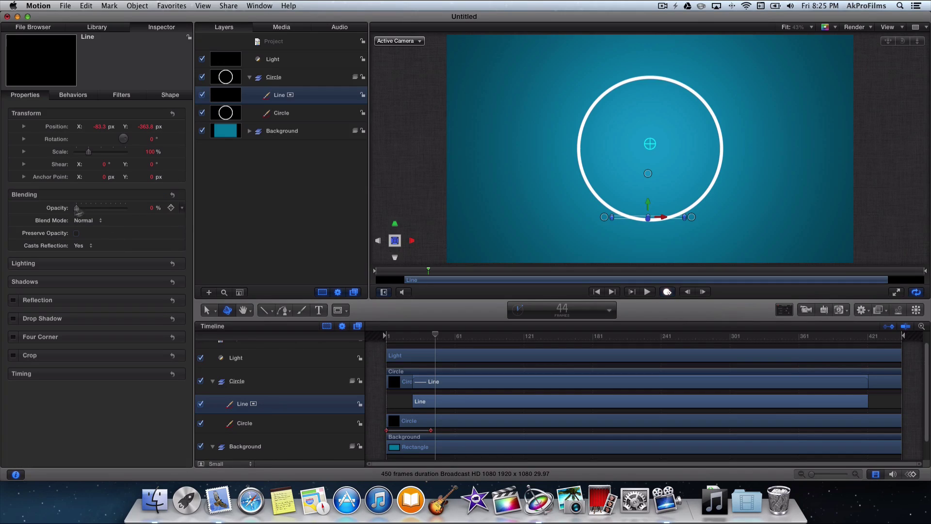
drag(76, 209, 125, 208)
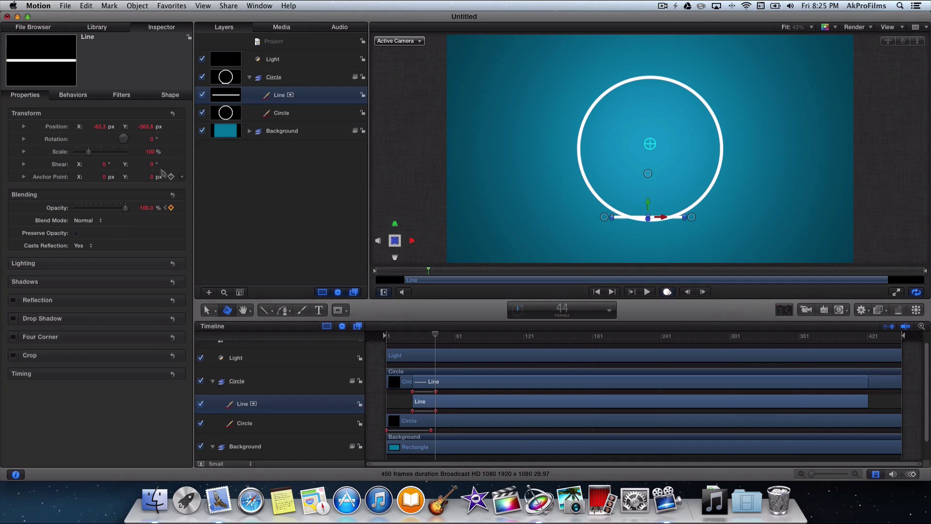
mouse_move(143, 127)
mouse_down()
mouse_move(114, 127)
mouse_move(146, 124)
mouse_up()
click(408, 223)
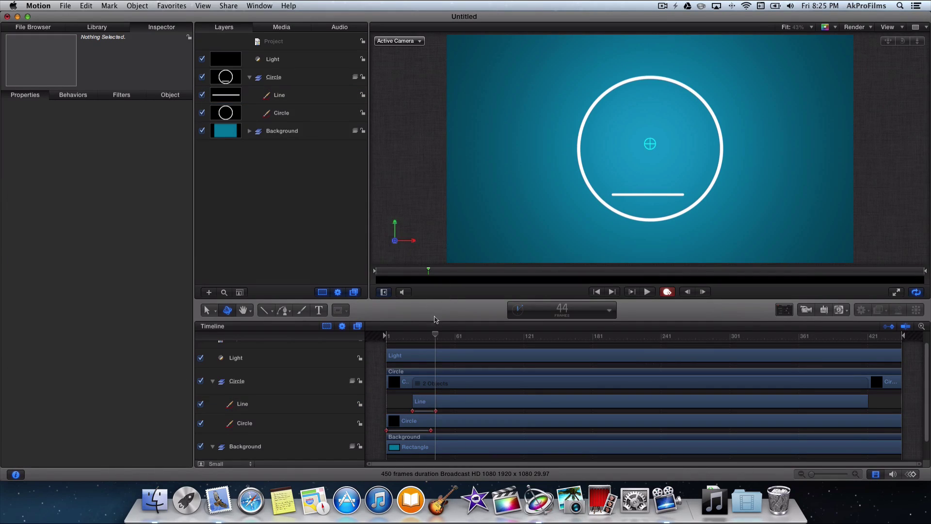
- Play the animation from the first frame to review the circle drawing on and the line's entrance
drag(437, 338, 379, 334)
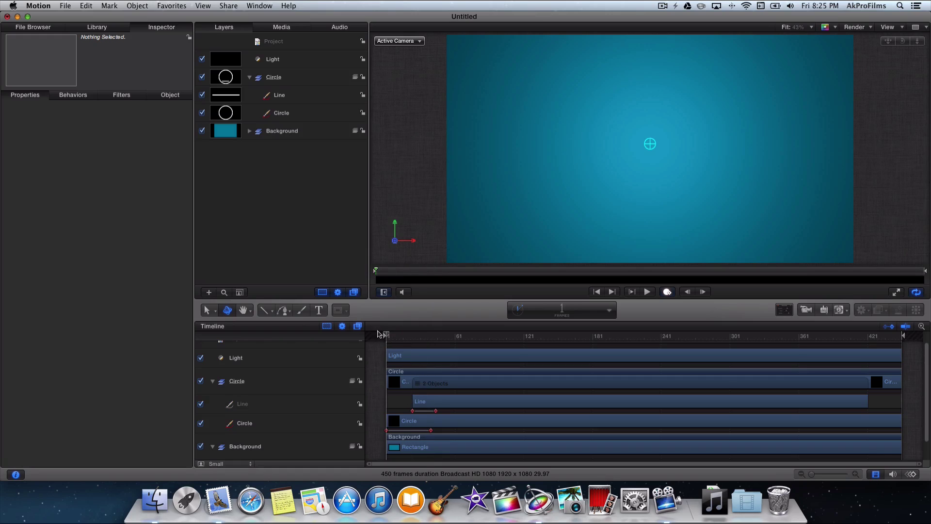
key(space)
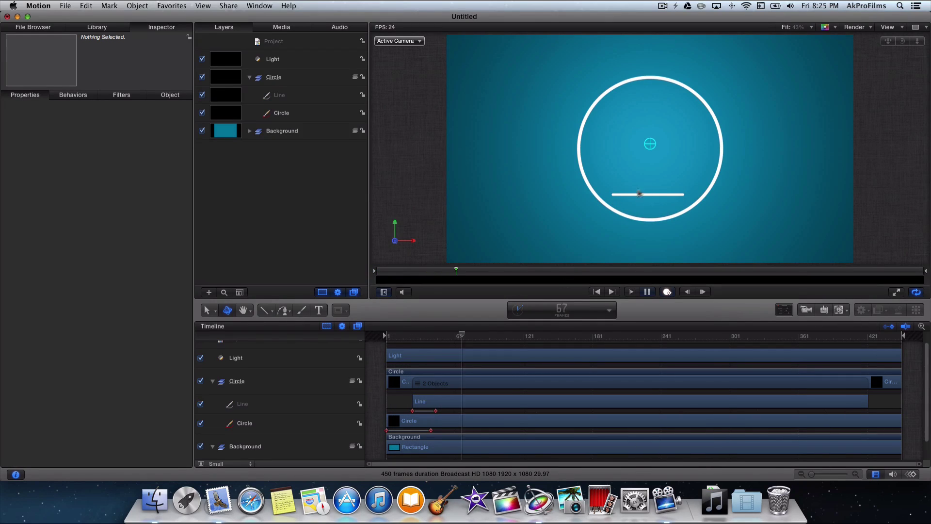
key(space)
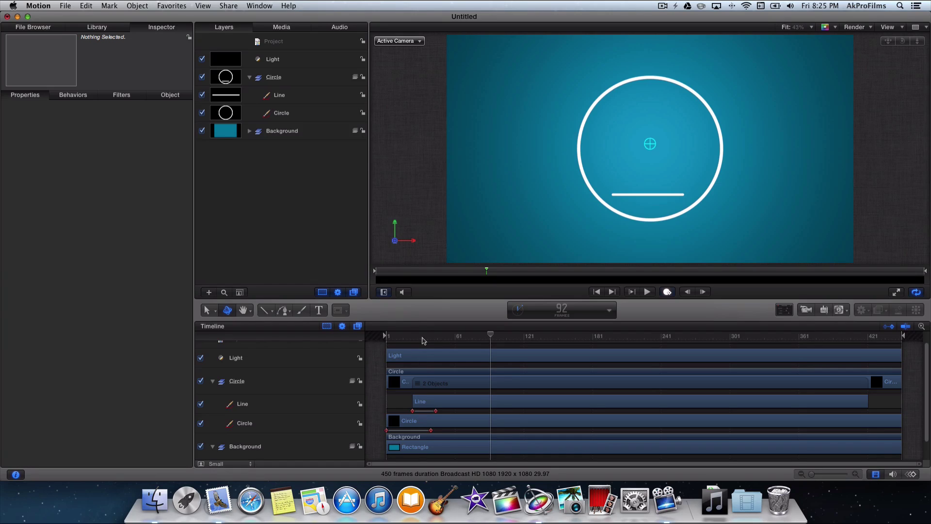
- At frame 35, add a text object with the letter "A" inside the circle
click(422, 338)
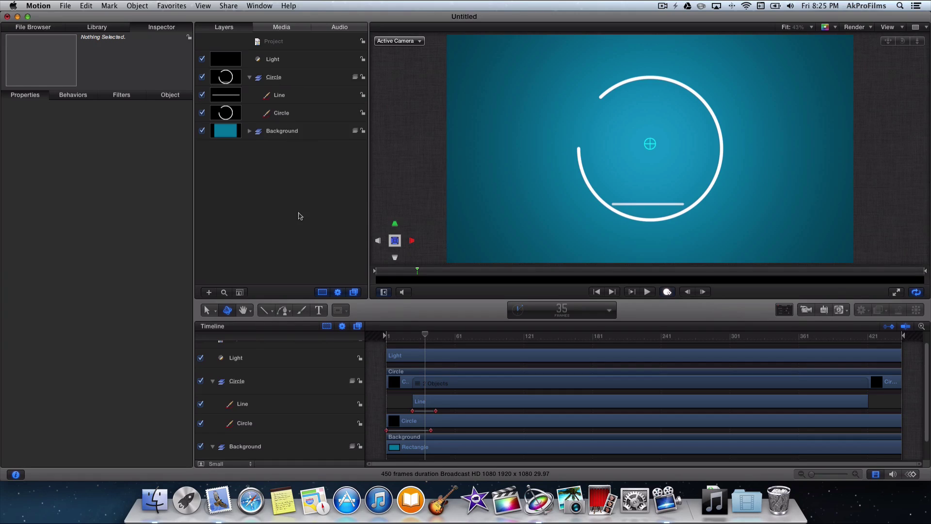
click(319, 310)
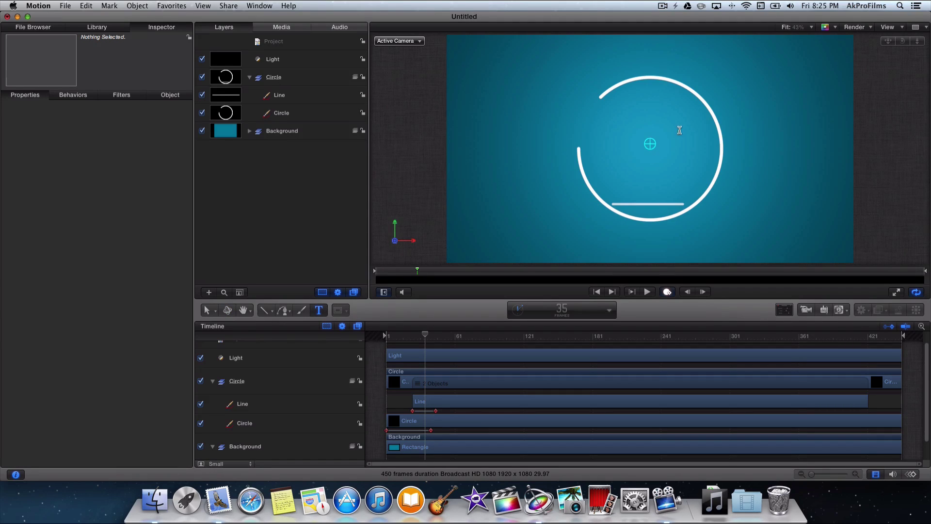
click(631, 156)
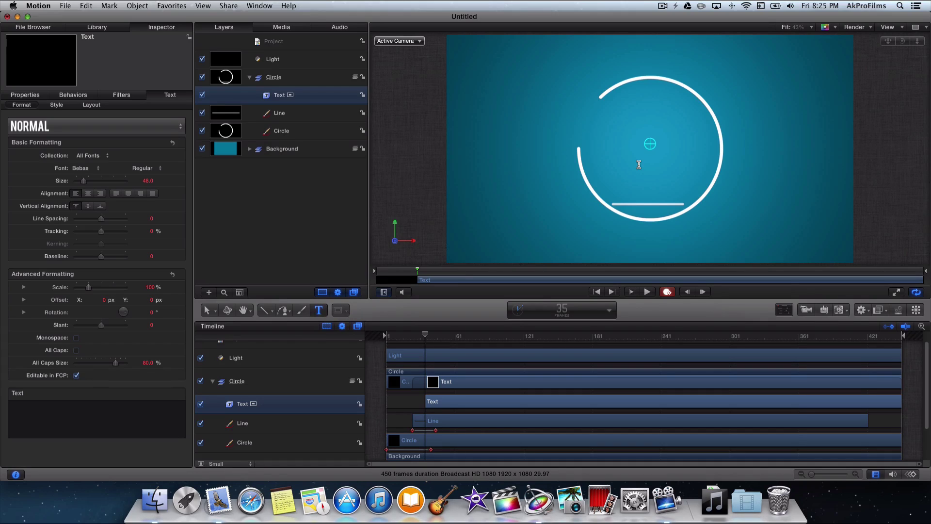
text(A)
key(super+a)
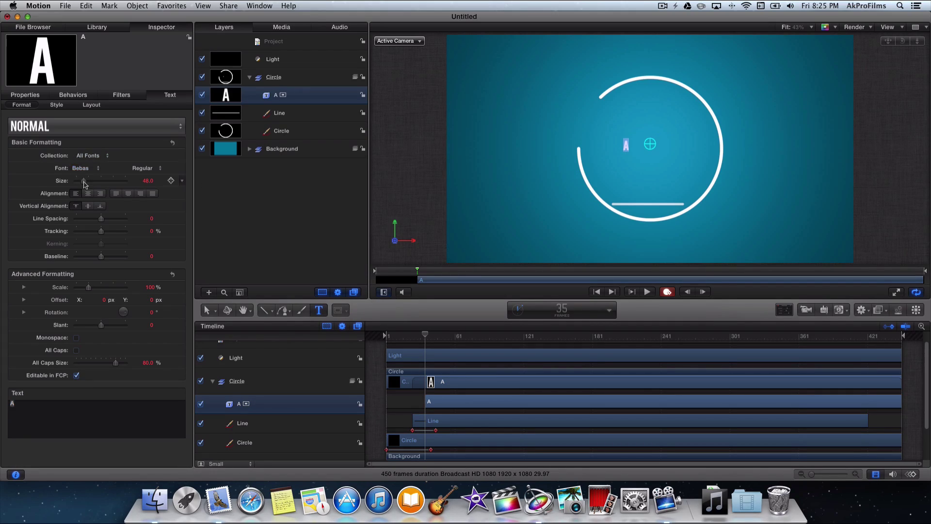
- Set the letter A's size to 447 and move it down to the middle of the circle
drag(83, 181, 186, 184)
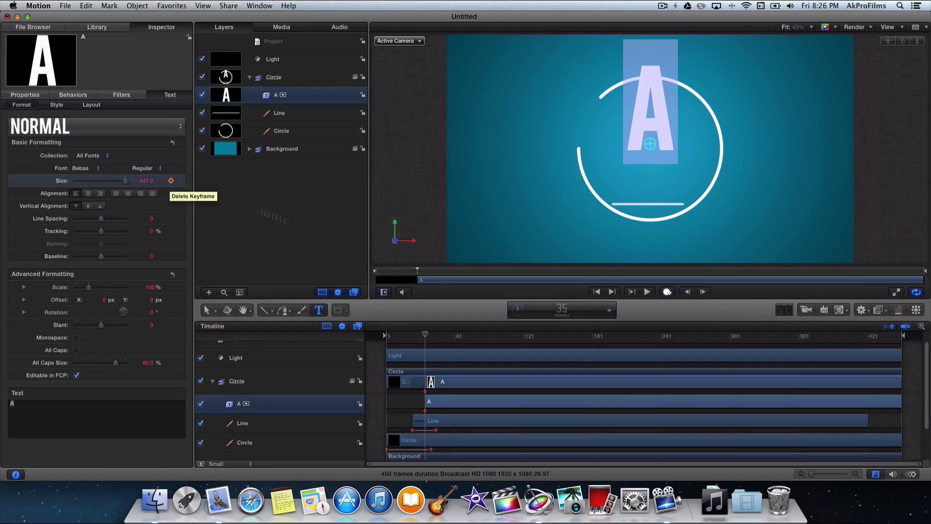
click(297, 206)
click(243, 93)
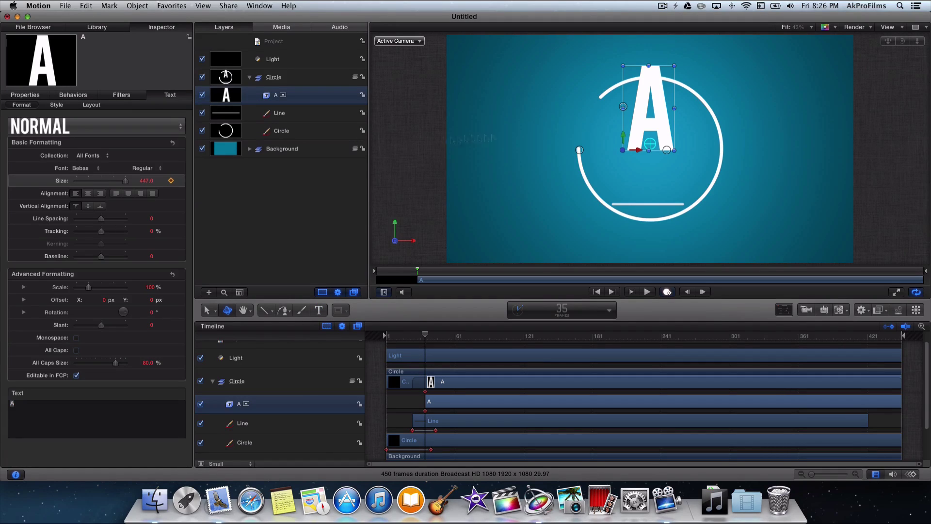
drag(674, 123, 667, 162)
click(903, 131)
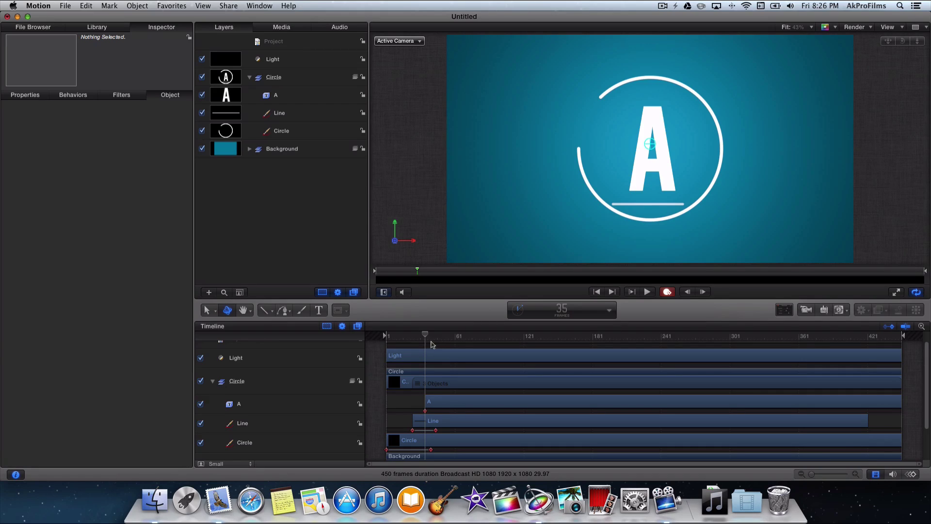
- At frame 48, turn off keyframe recording and select the letter A
drag(426, 335, 440, 335)
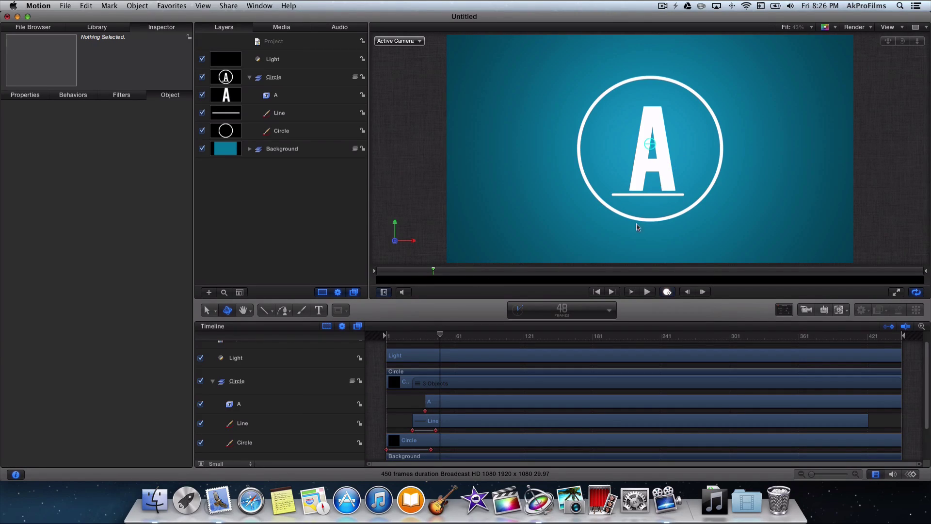
click(667, 291)
click(662, 165)
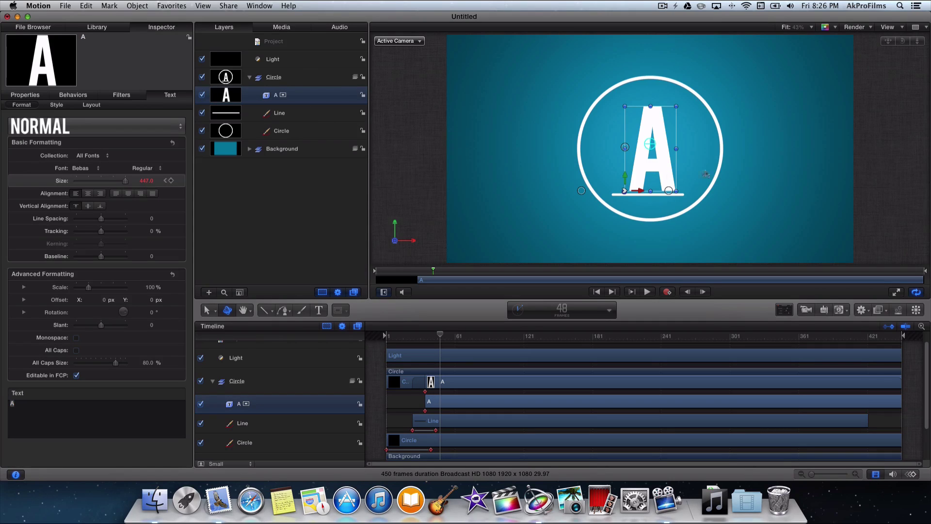
- Try moving the letter A up off the line, and undo its moves and size change
drag(674, 172, 665, 162)
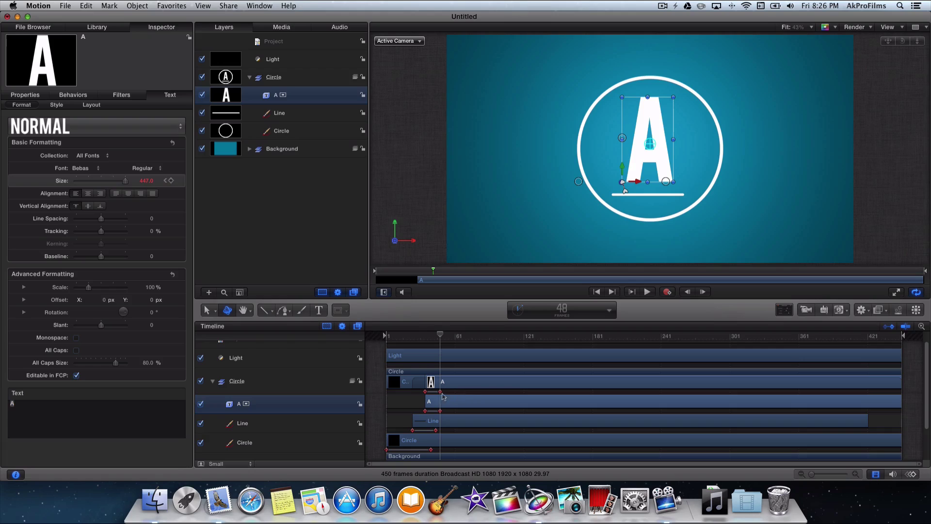
key(super+z)
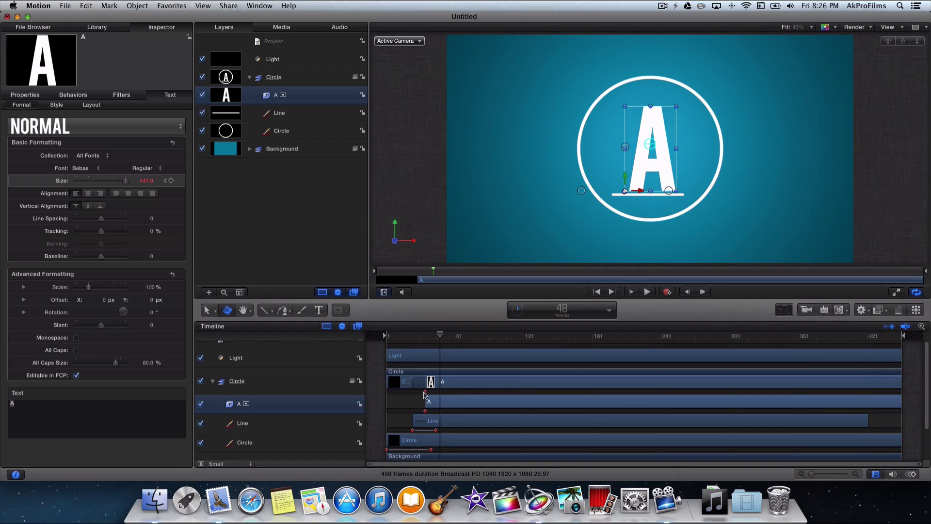
key(super+z)
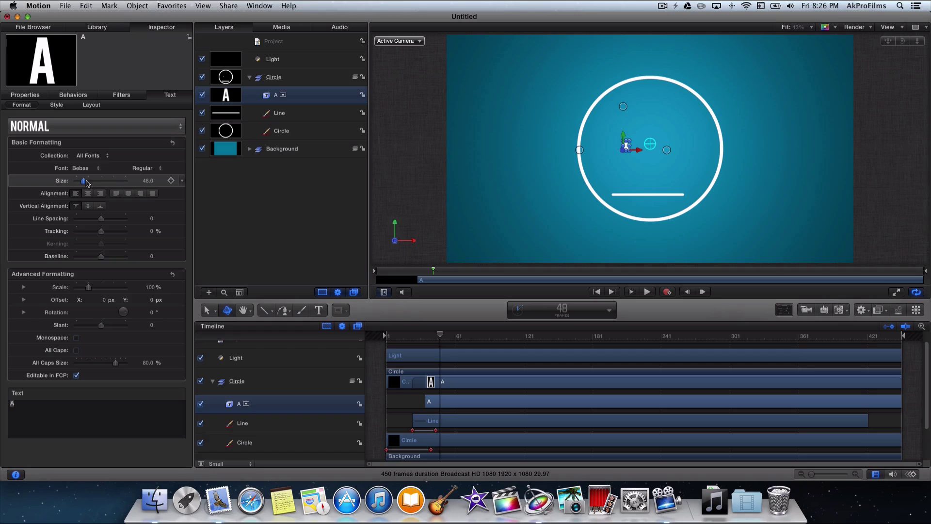
- Enlarge the letter A to size 453 and move it down to sit centred above the line inside the circle
drag(84, 181, 179, 185)
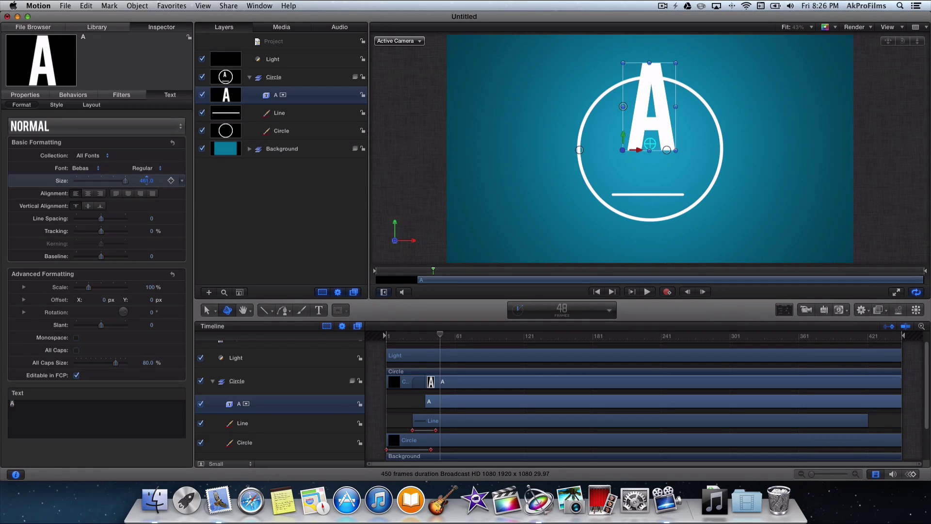
click(673, 95)
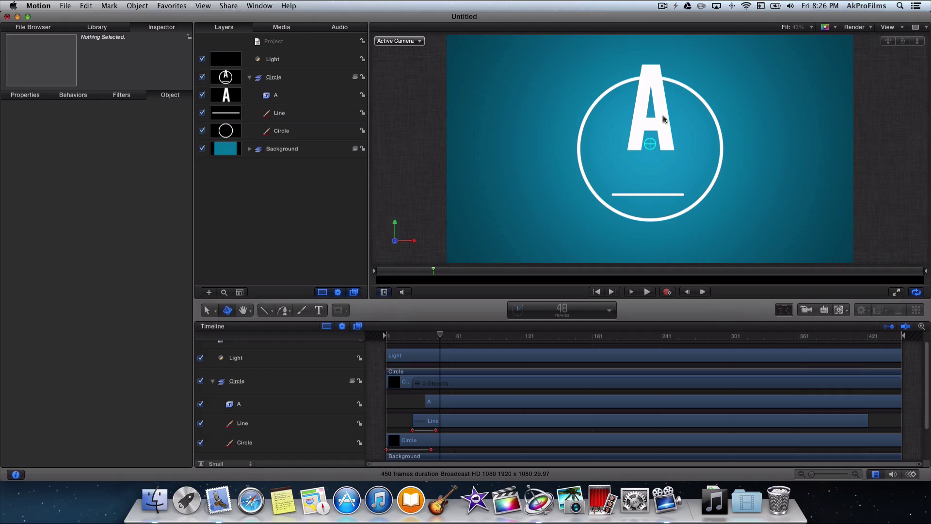
drag(663, 118, 663, 152)
click(897, 135)
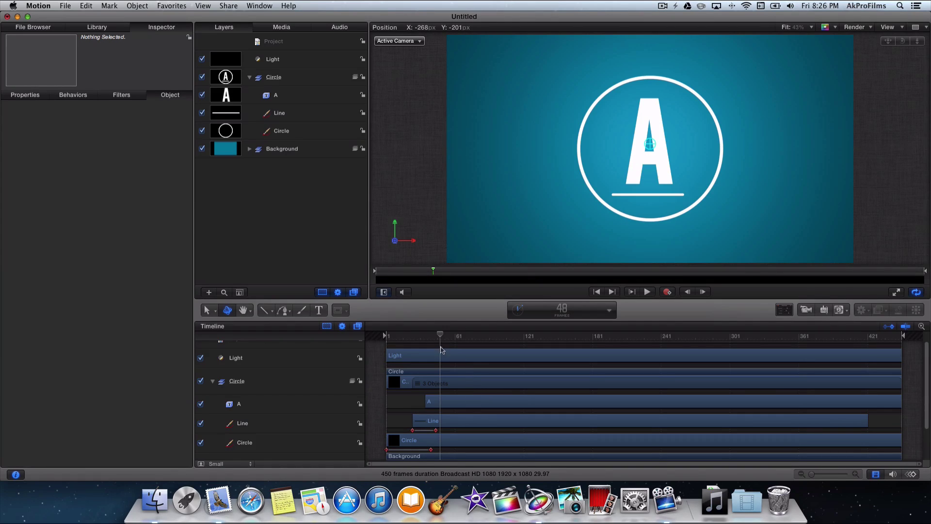
- Fade in the letter A by setting its opacity to 0% and recording a 100% opacity keyframe at frame 52
mouse_move(440, 336)
mouse_down()
mouse_move(409, 337)
mouse_move(433, 340)
mouse_up()
click(436, 404)
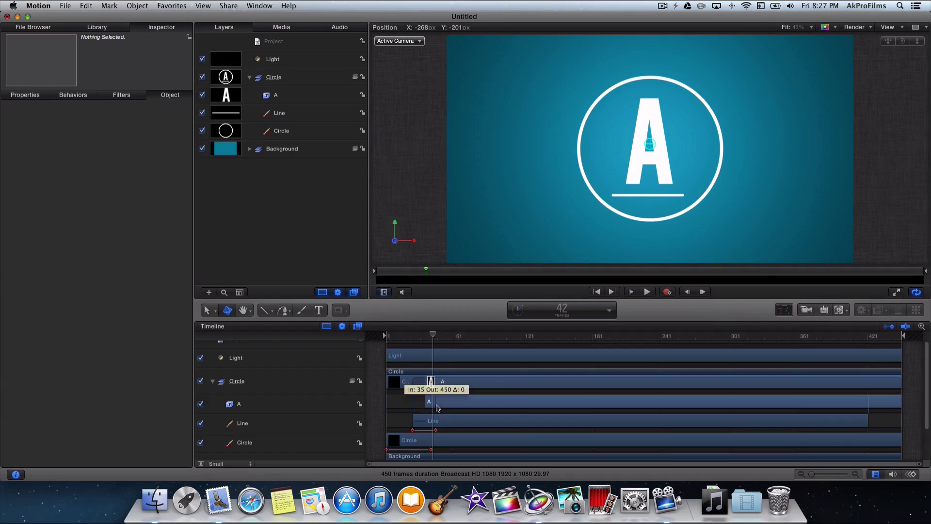
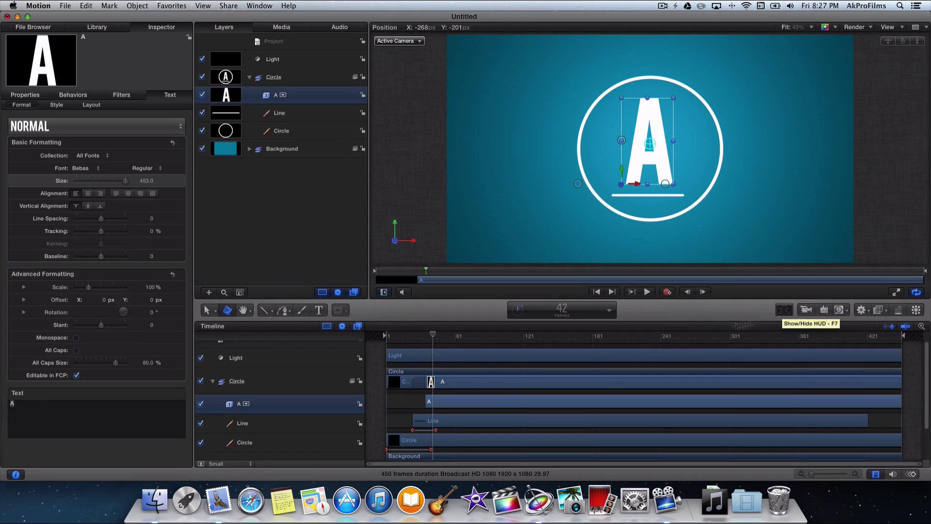
drag(433, 338, 446, 338)
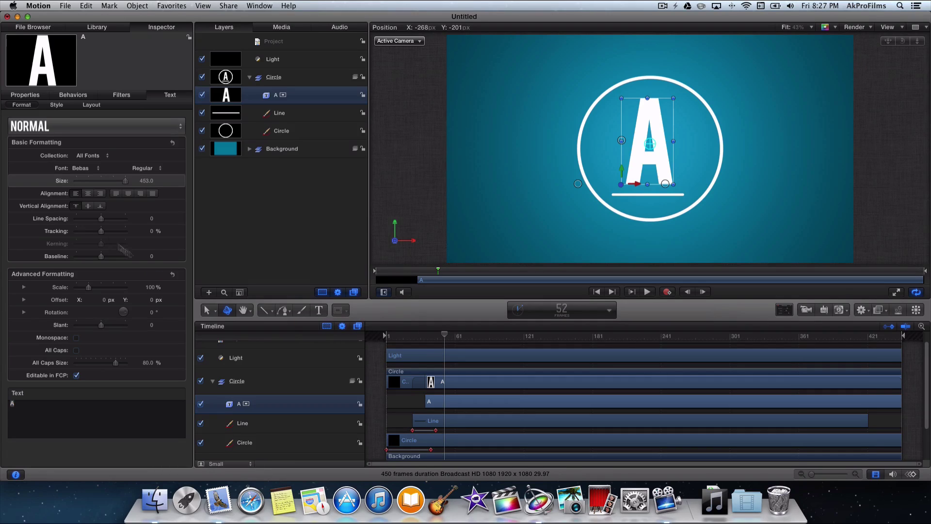
click(667, 292)
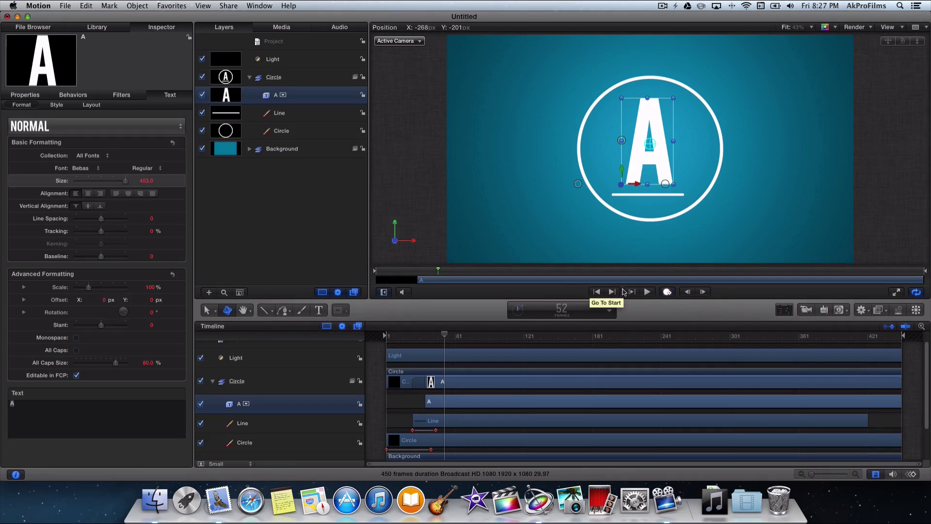
click(666, 293)
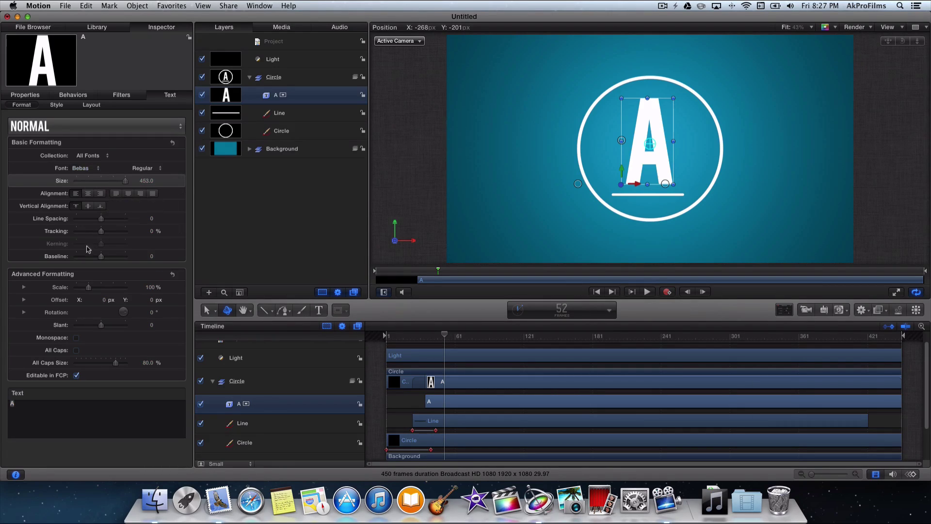
click(25, 95)
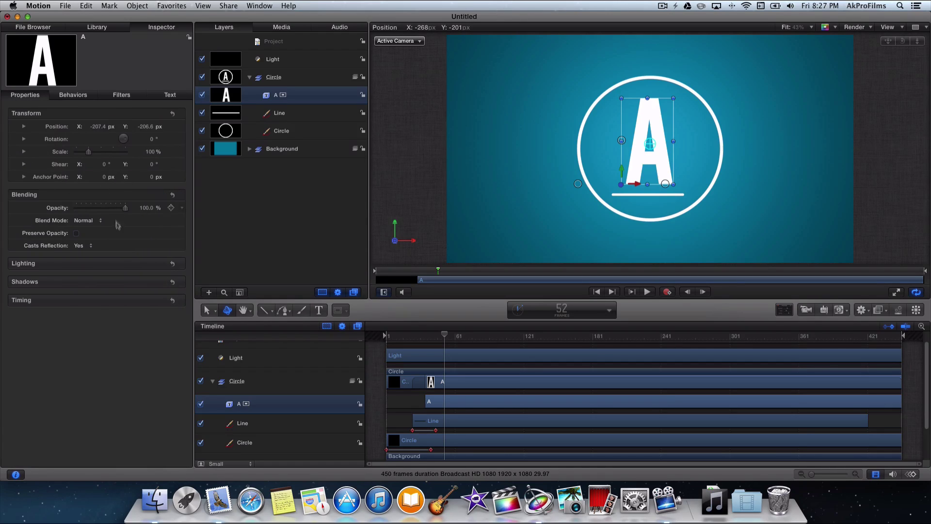
drag(125, 212, 40, 211)
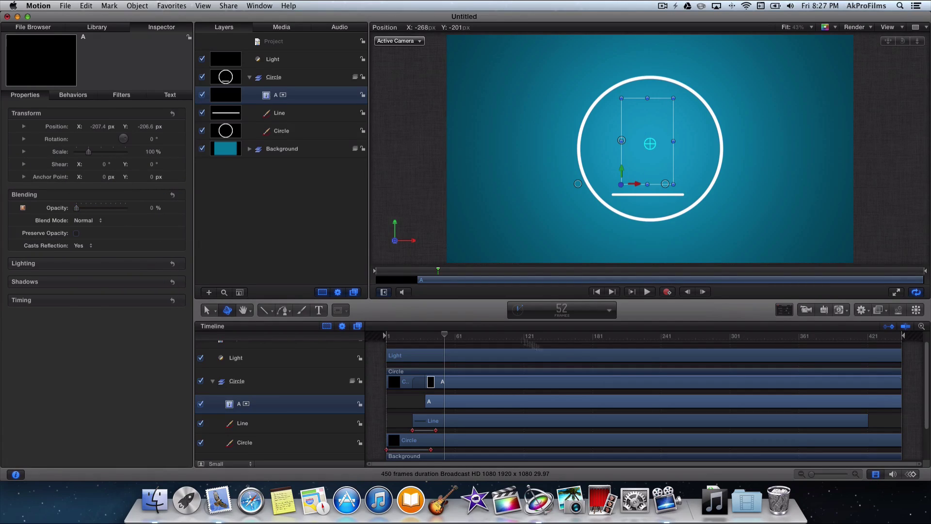
click(667, 292)
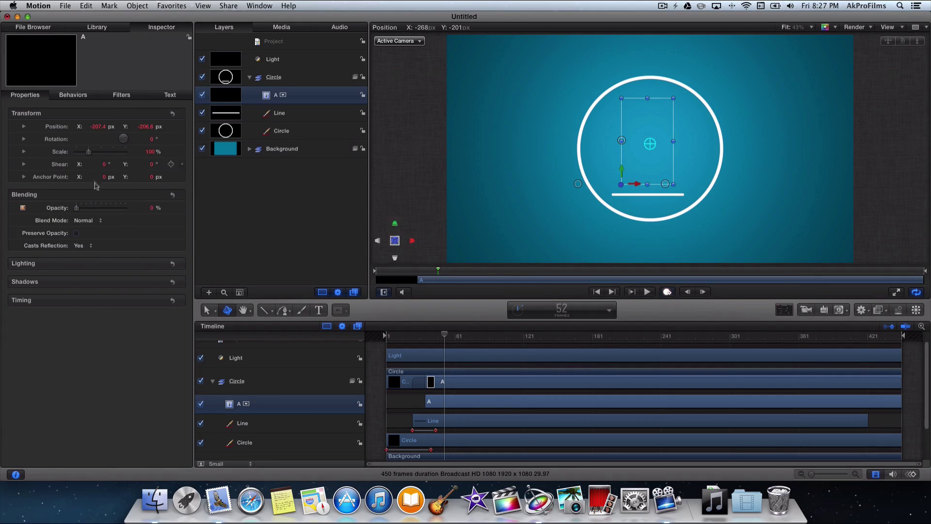
drag(76, 207, 254, 218)
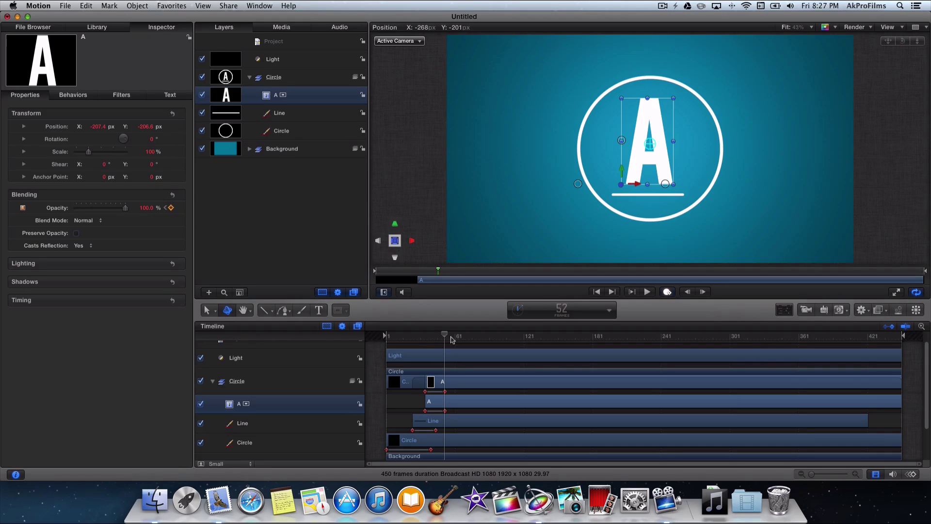
- Play the animation from frame 1 to check the letter A's fade-in
drag(446, 337, 386, 336)
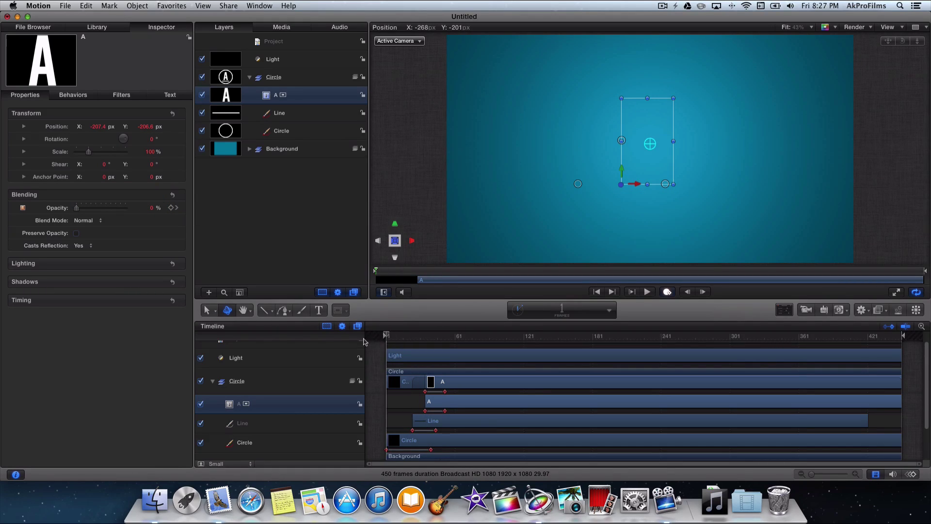
key(space)
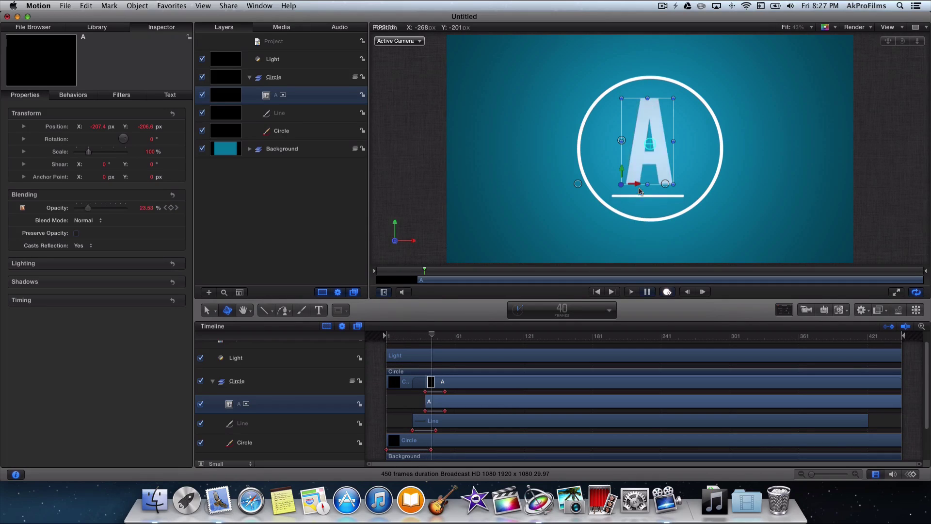
key(space)
- Add First Point Offset keyframes of 0% and 100% to erase the circle, and shift them earlier to start at frame 63
click(464, 336)
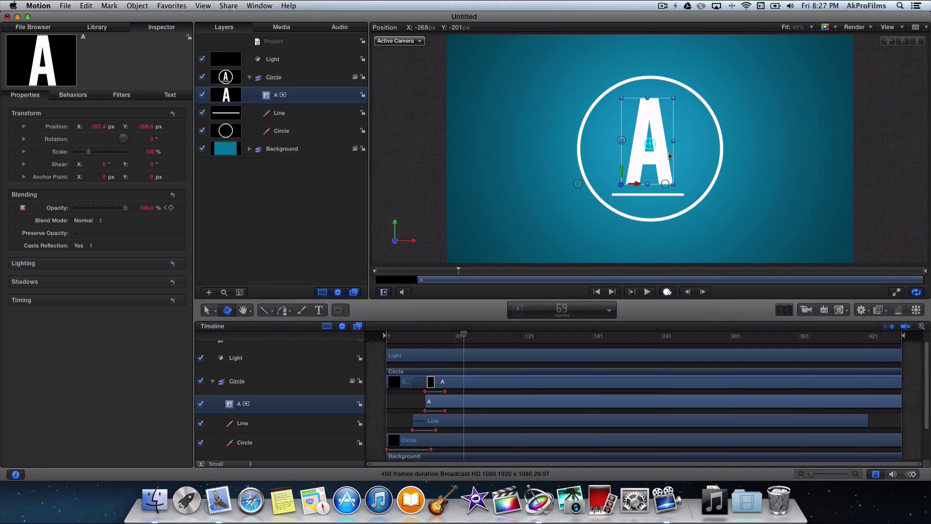
click(468, 440)
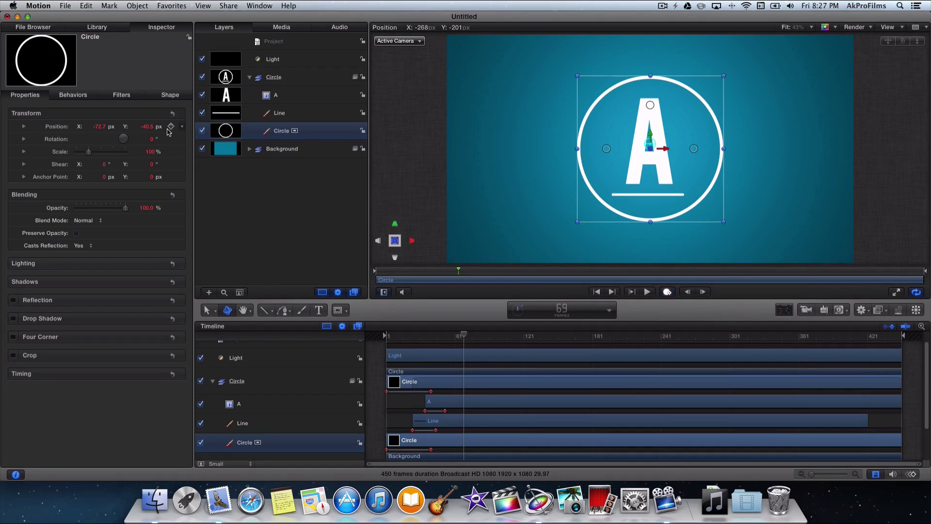
click(163, 95)
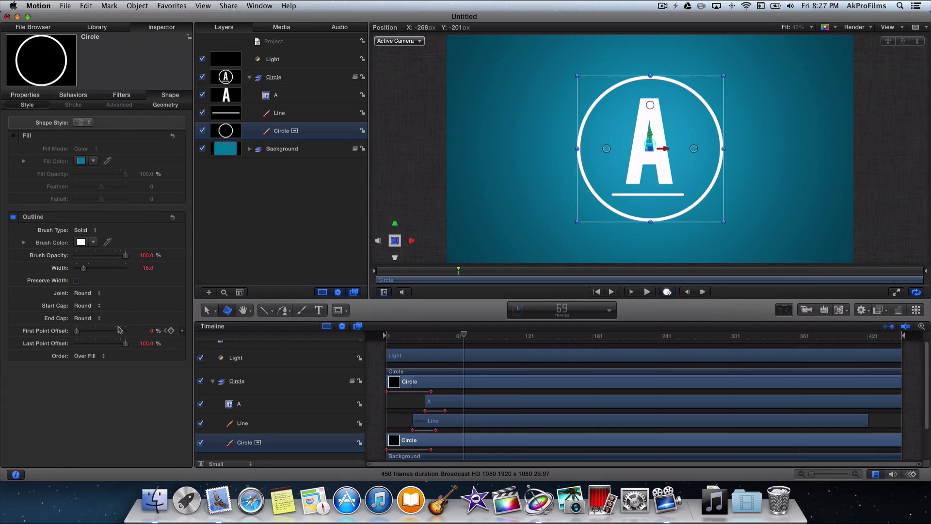
click(170, 331)
drag(468, 336, 493, 336)
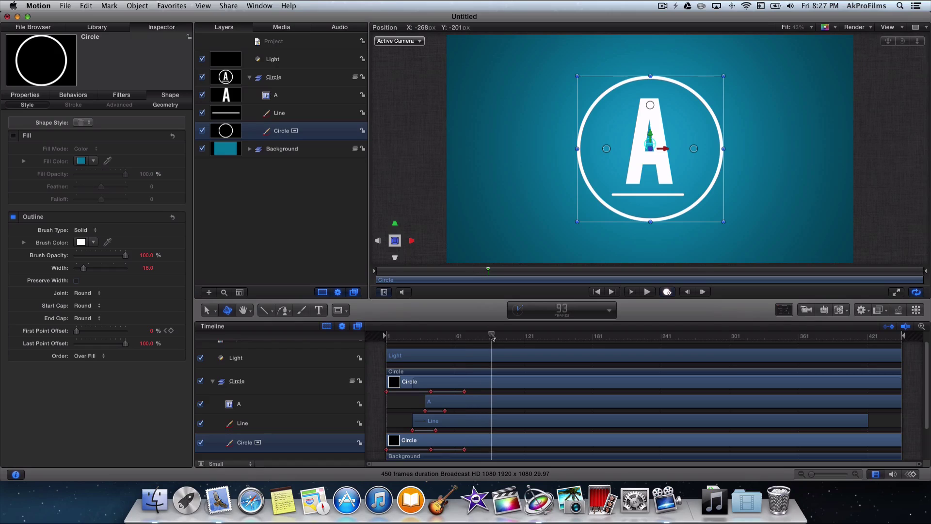
drag(77, 331, 127, 333)
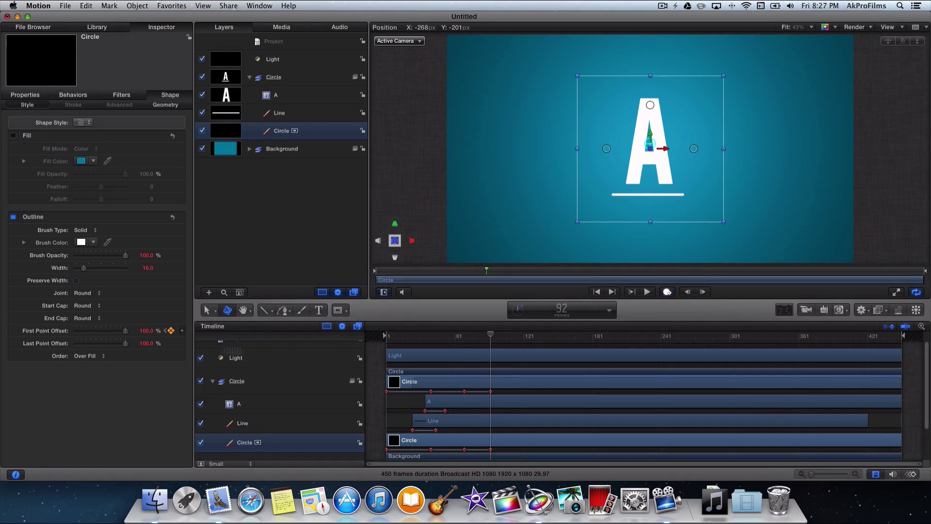
mouse_move(492, 337)
mouse_down()
mouse_move(413, 334)
mouse_move(456, 334)
mouse_up()
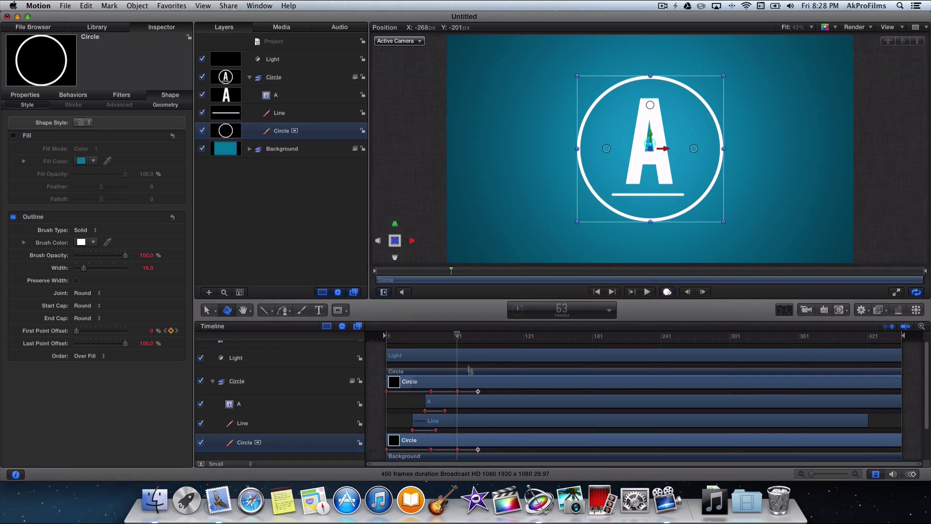
- Keyframe the line's position and opacity at frame 63, and set Y to -352 px and opacity to 0% at frame 77
mouse_move(457, 341)
mouse_down()
mouse_move(475, 333)
mouse_move(458, 338)
mouse_up()
click(454, 422)
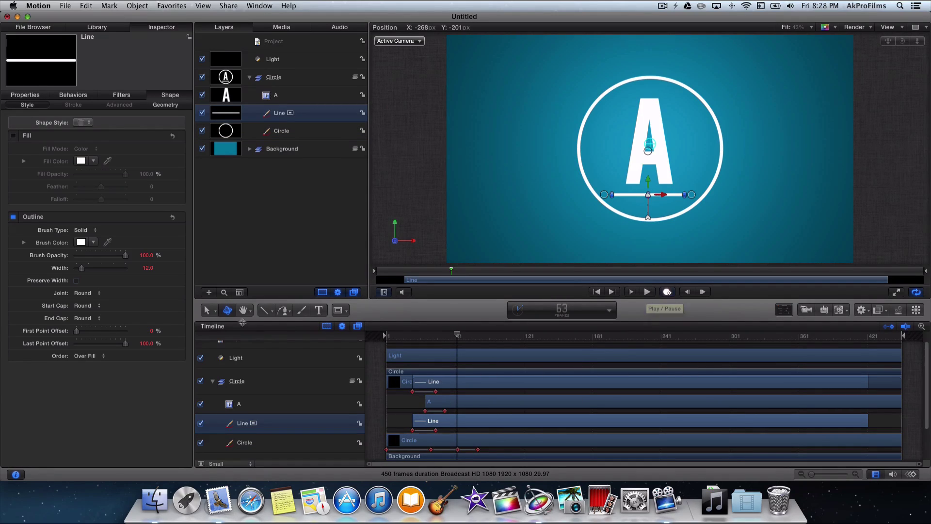
click(37, 98)
click(171, 127)
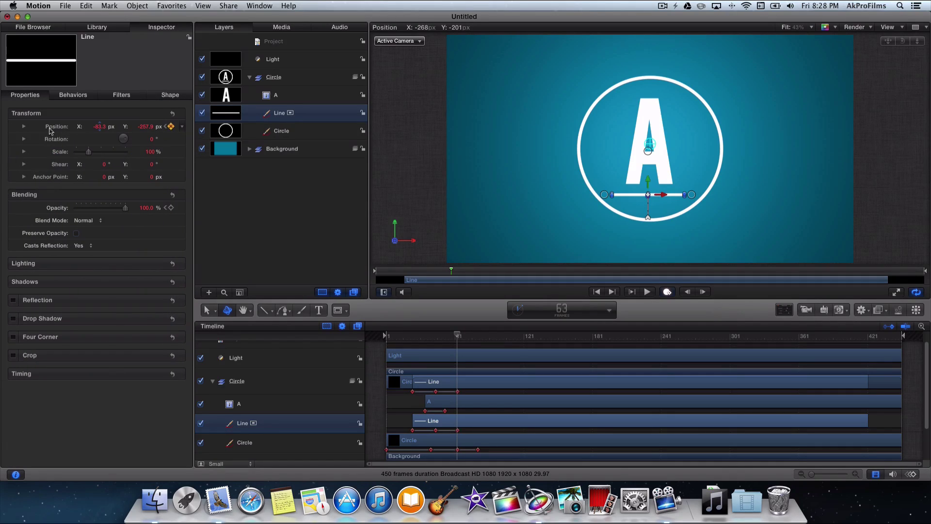
click(170, 208)
drag(457, 336, 474, 338)
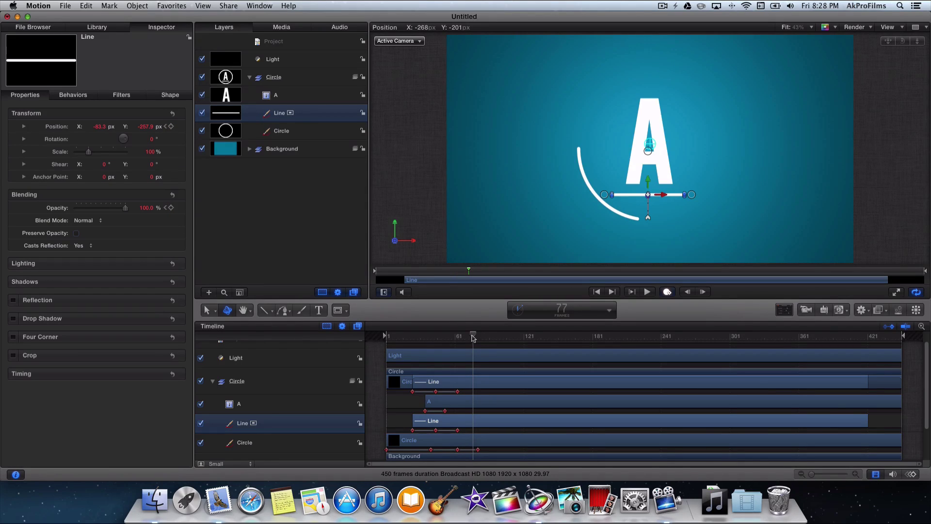
drag(145, 127, 149, 131)
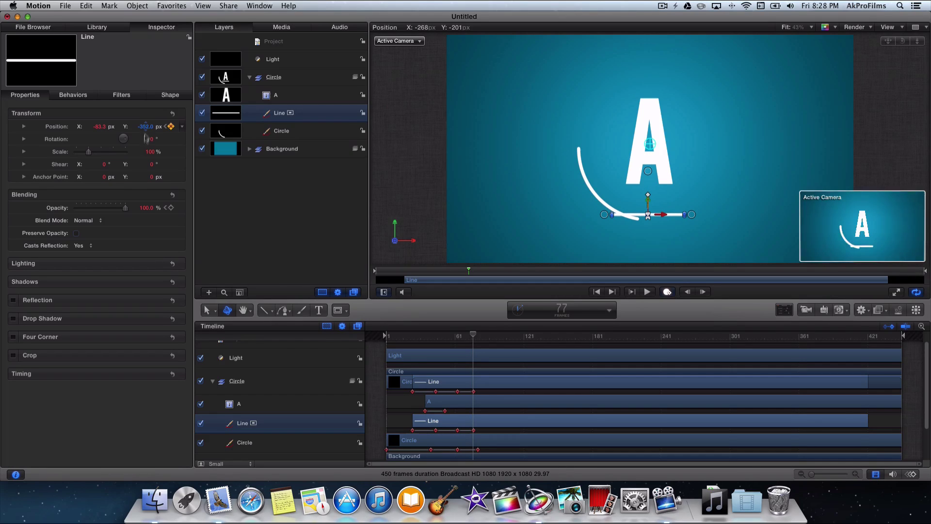
drag(136, 206, 2, 212)
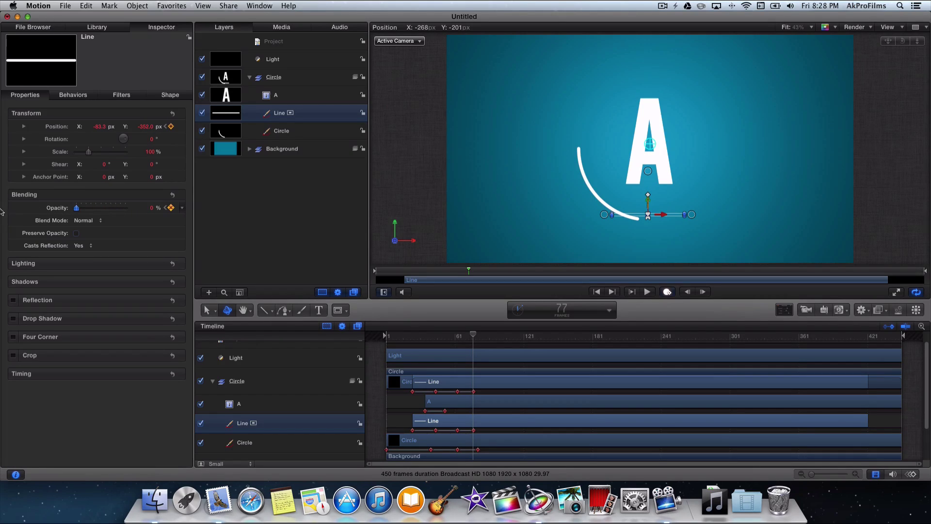
- Play the animation from the start to check how the circle and the line disappear
drag(473, 336, 365, 346)
key(space)
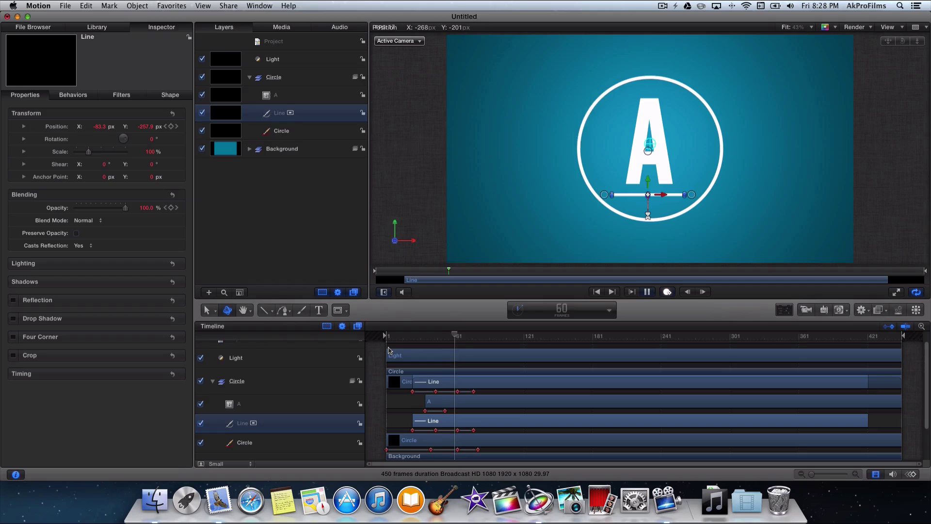
key(space)
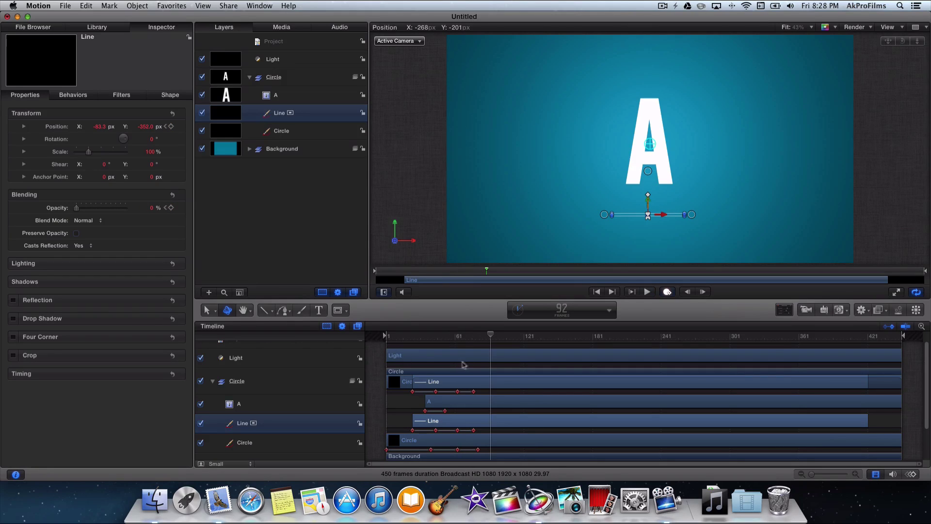
- Keyframe the letter A's position at frame 71 and slide it horizontally to the left side of the canvas at frame 81
drag(474, 336, 466, 337)
click(469, 406)
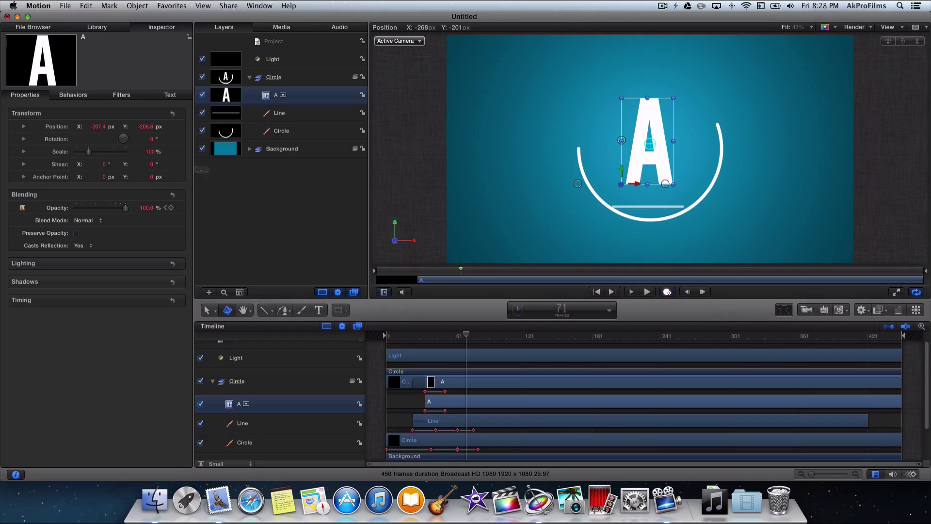
click(171, 127)
drag(465, 339, 478, 336)
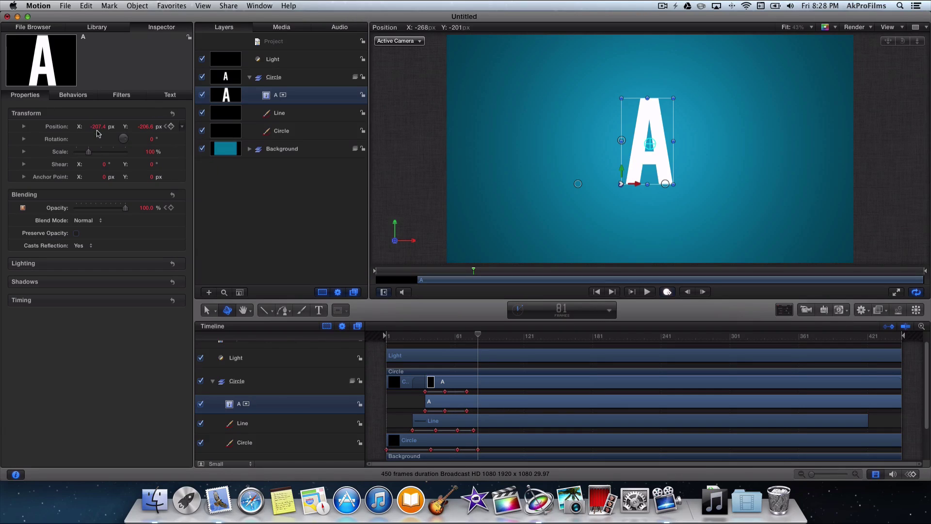
drag(97, 131, 98, 127)
- Deselect the letter A and play from frame 58 to check its sideways slide
drag(479, 339, 452, 340)
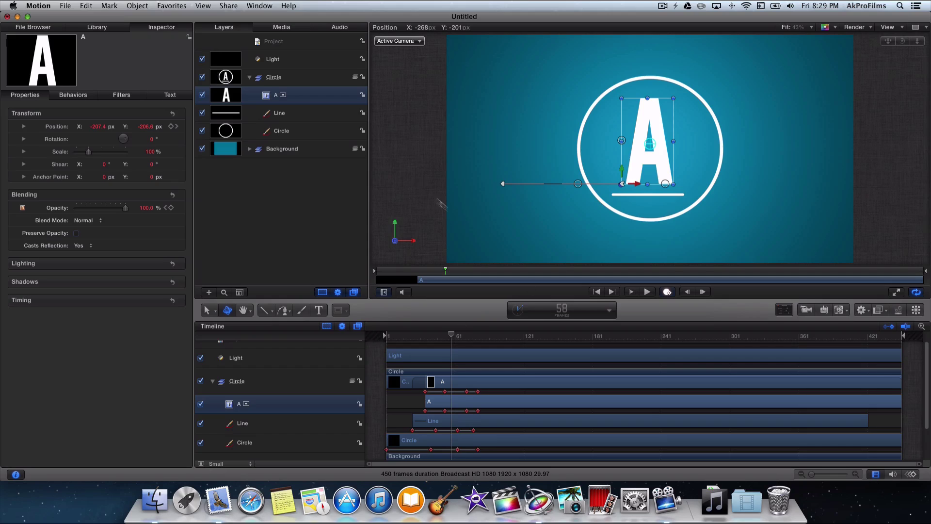
click(416, 181)
key(a)
key(space)
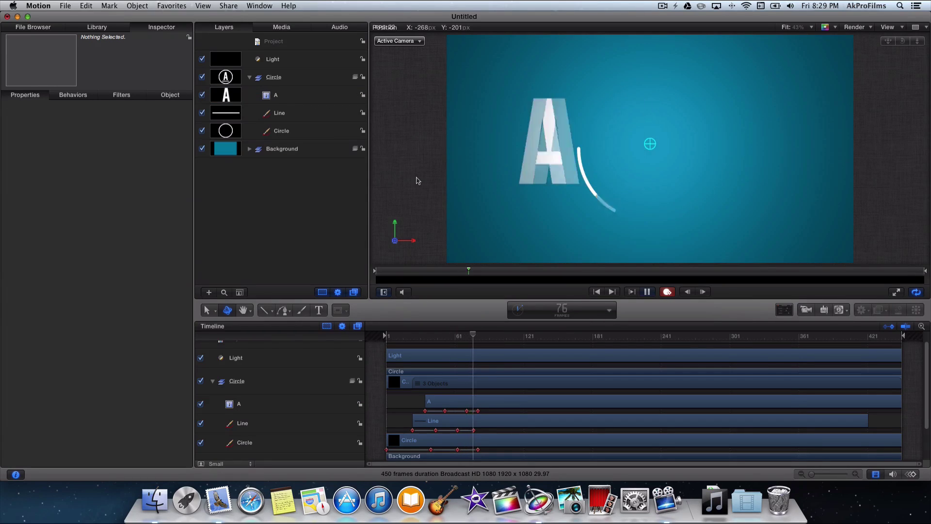
key(a)
- At frame 93, add the text "kprofilms" to the right of the letter A and set its size to 177
mouse_move(506, 340)
mouse_down()
mouse_move(478, 342)
mouse_move(492, 342)
mouse_up()
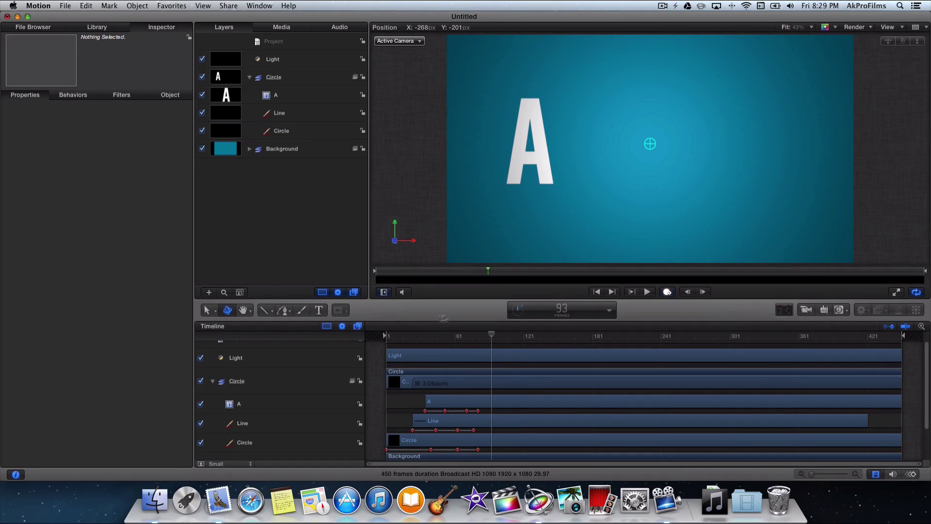
click(319, 310)
key(a)
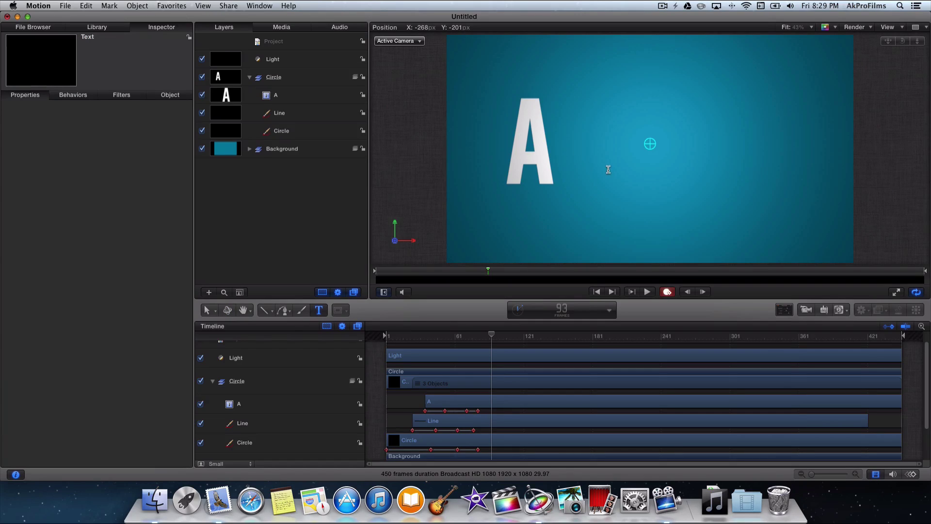
click(609, 168)
text(kprofilms)
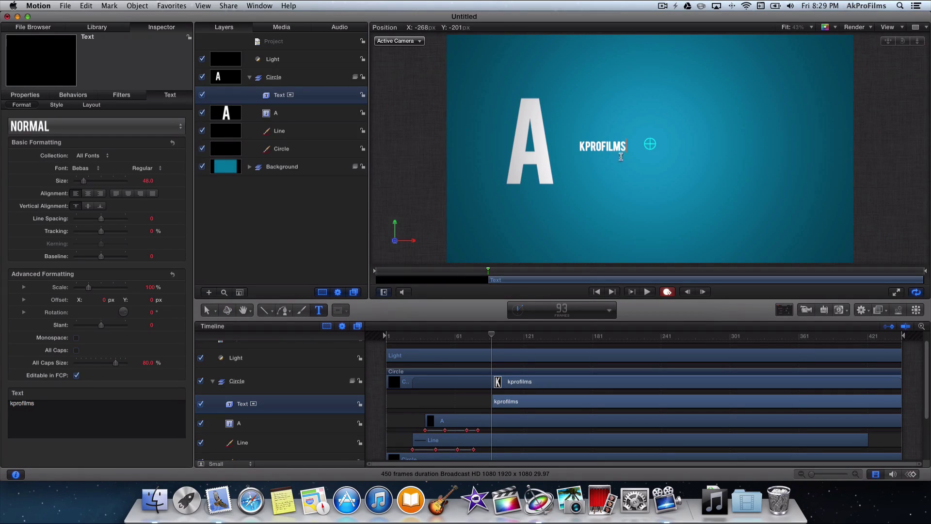
key(super+a)
drag(85, 181, 108, 188)
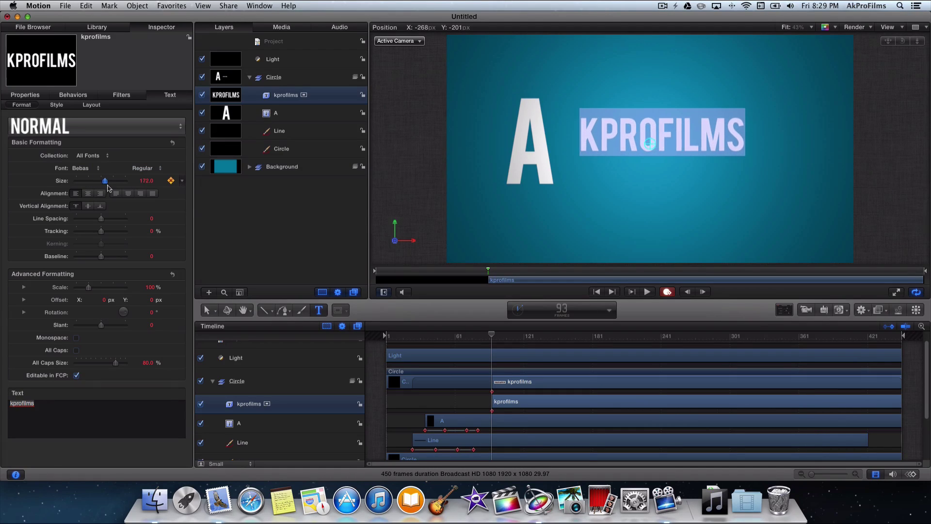
click(215, 192)
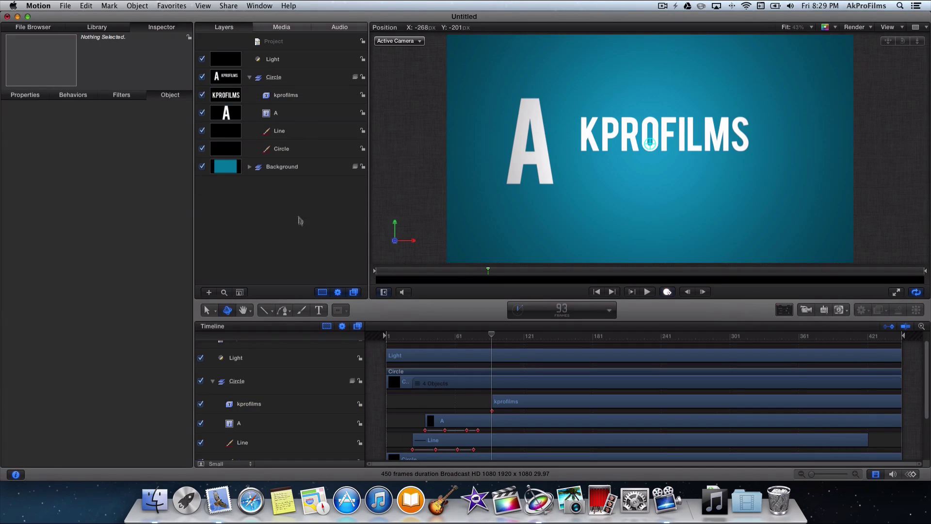
- Move the kprofilms text down onto the letter A's baseline directly beside it, and scale the text up towards the canvas's right side
key(a)
drag(614, 135, 591, 167)
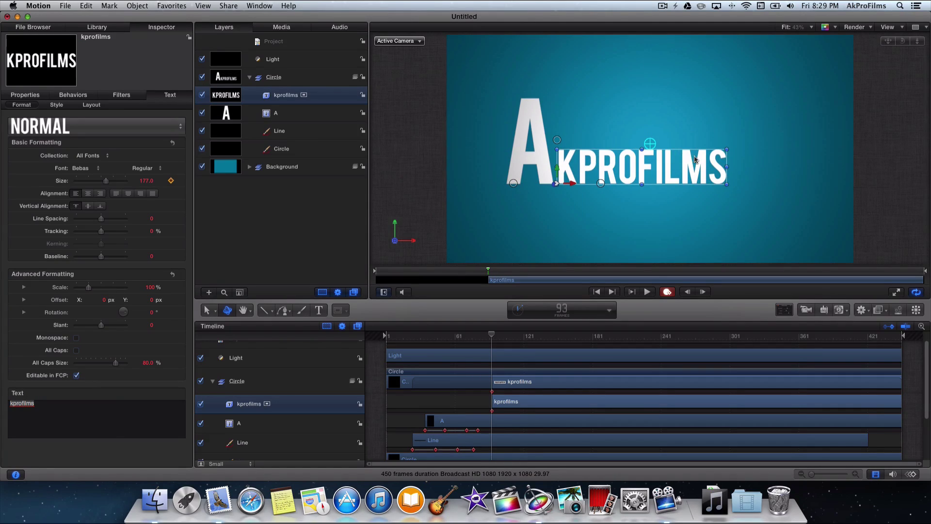
drag(726, 149, 757, 134)
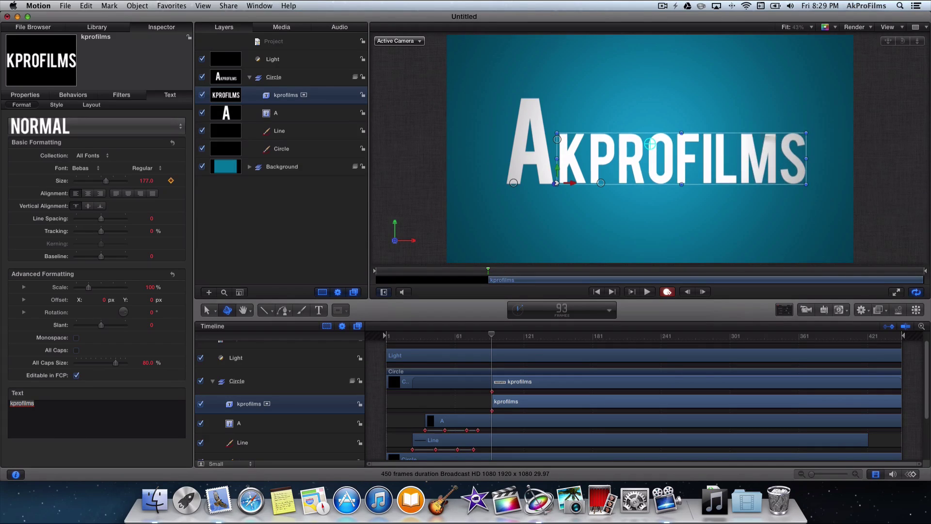
- Turn off keyframe recording and delete the kprofilms text's keyframe at frame 93
click(753, 155)
click(892, 159)
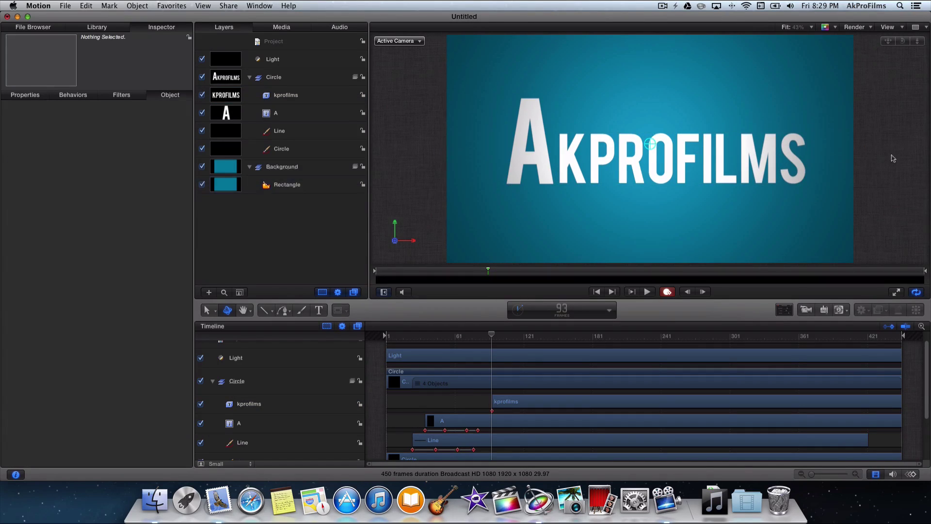
click(575, 154)
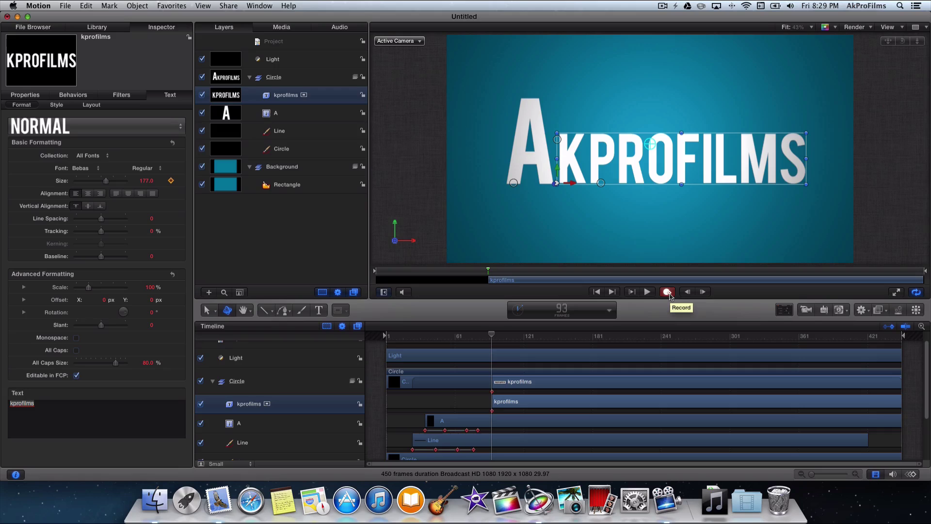
click(668, 292)
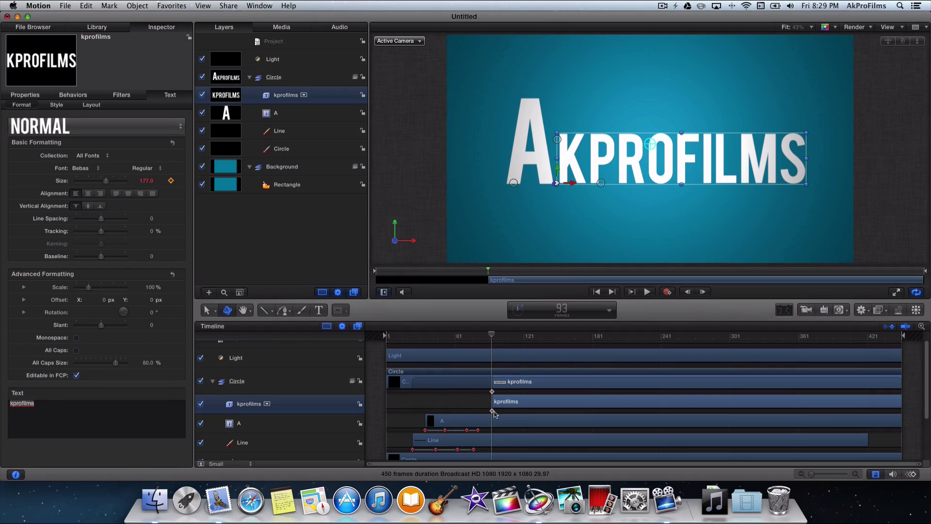
key(Delete)
- Shift the kprofilms clip earlier to start just before the letter A's last keyframe, and enlarge the text beside the A on its baseline
drag(502, 409, 484, 409)
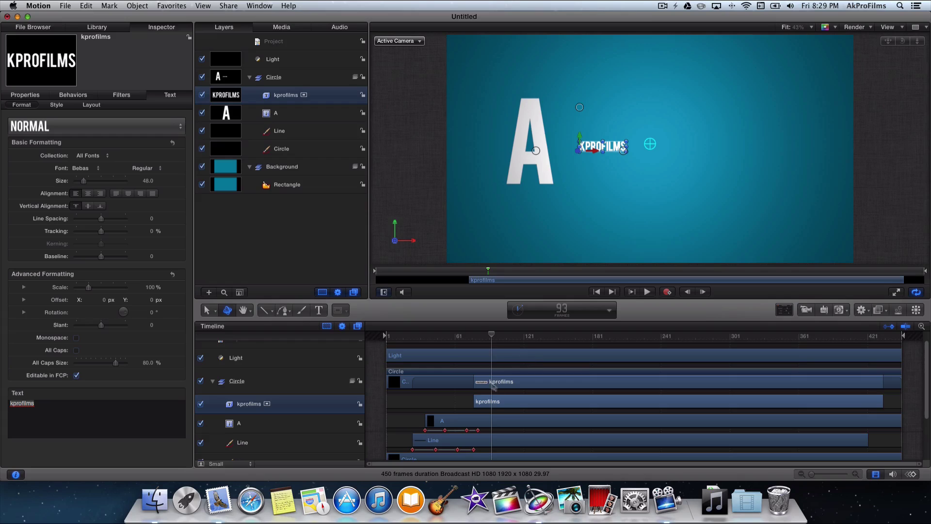
mouse_move(487, 339)
mouse_down()
mouse_move(480, 339)
mouse_move(513, 343)
mouse_up()
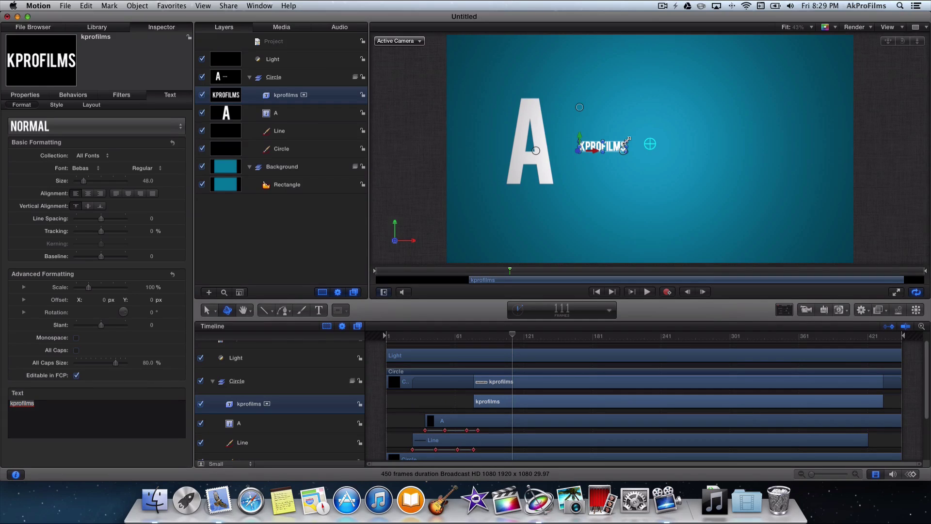
drag(628, 140, 638, 160)
click(833, 159)
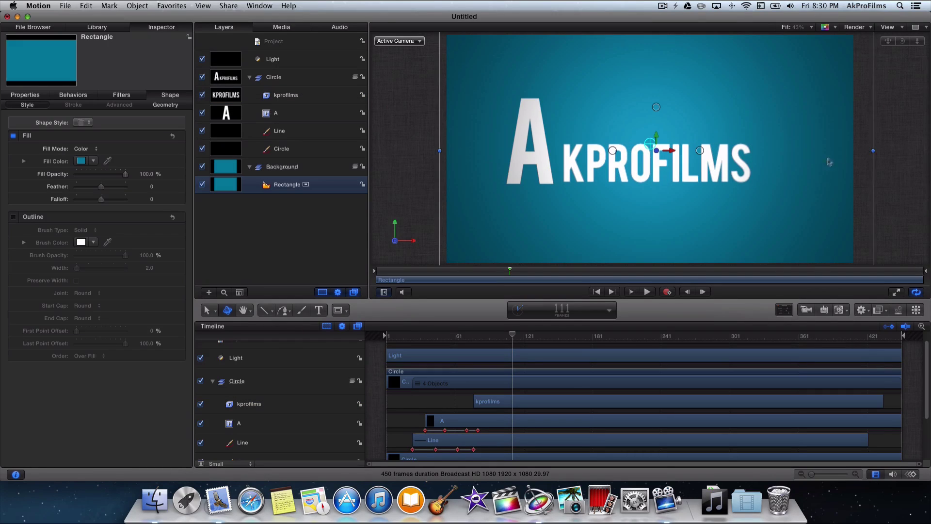
- Apply the Text-Basic behavior Rotate In to the kprofilms text
drag(514, 336, 479, 350)
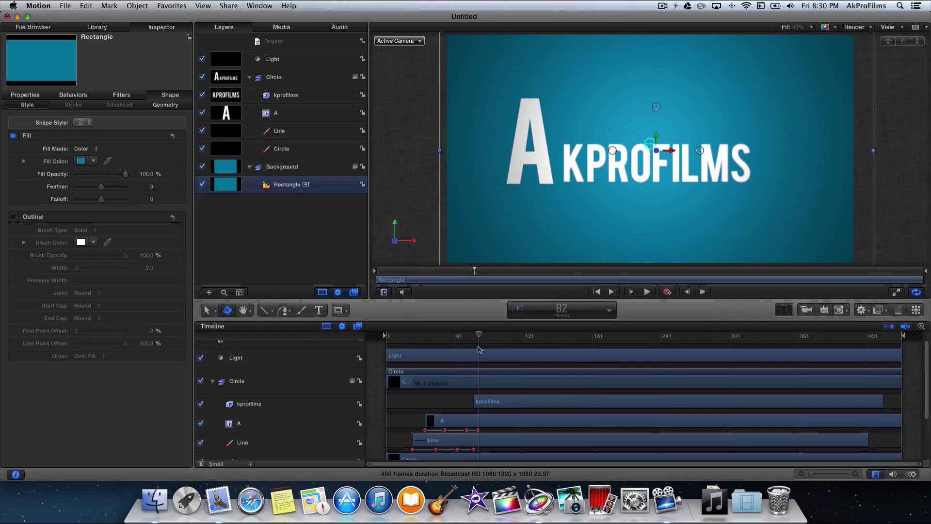
click(488, 403)
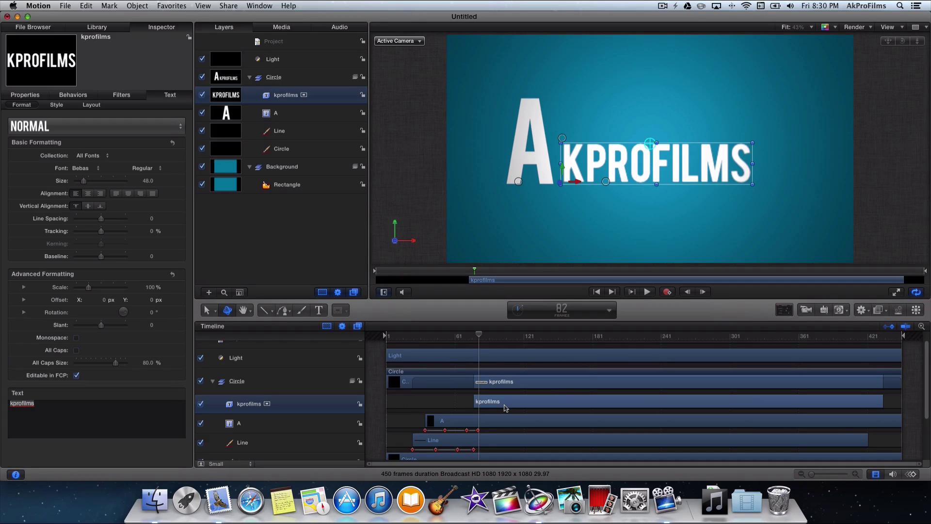
click(862, 309)
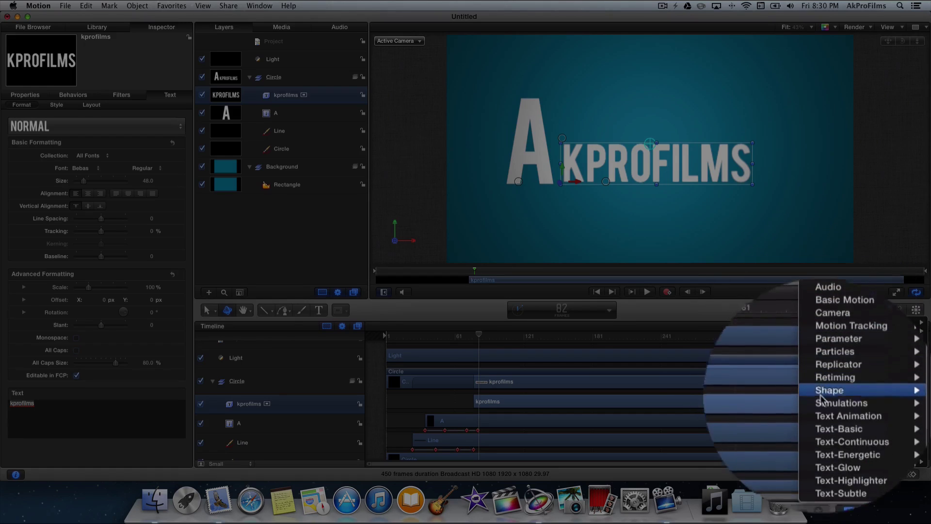
mouse_move(819, 409)
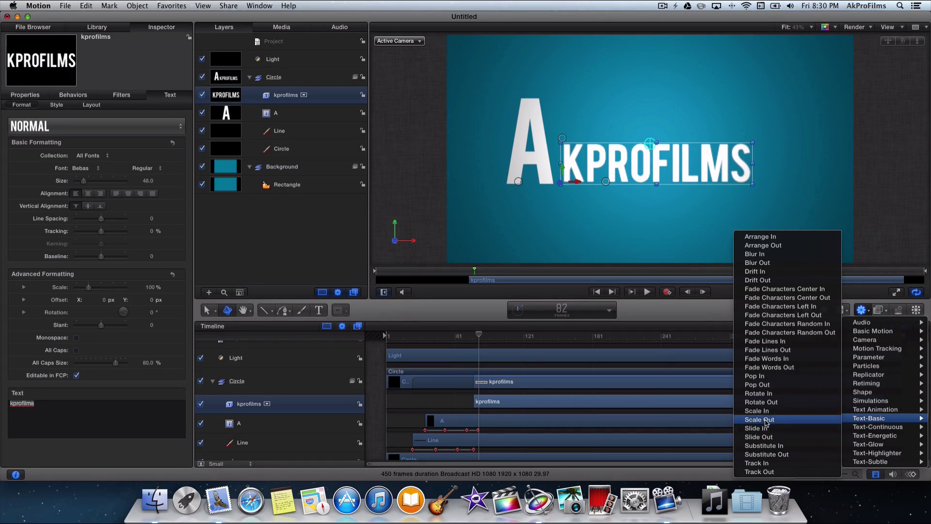
click(768, 395)
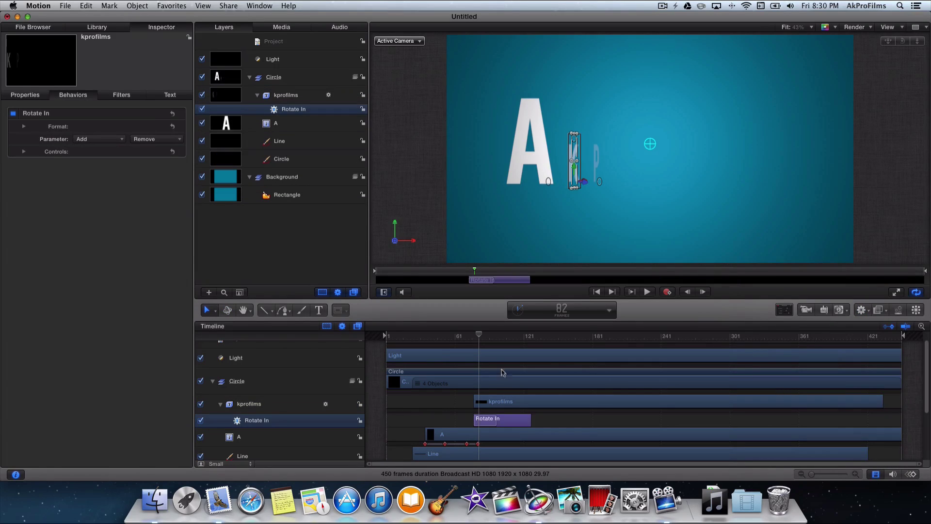
- Scrub through the kprofilms reveal and shorten the Rotate In behavior to about half its length
drag(478, 338, 525, 340)
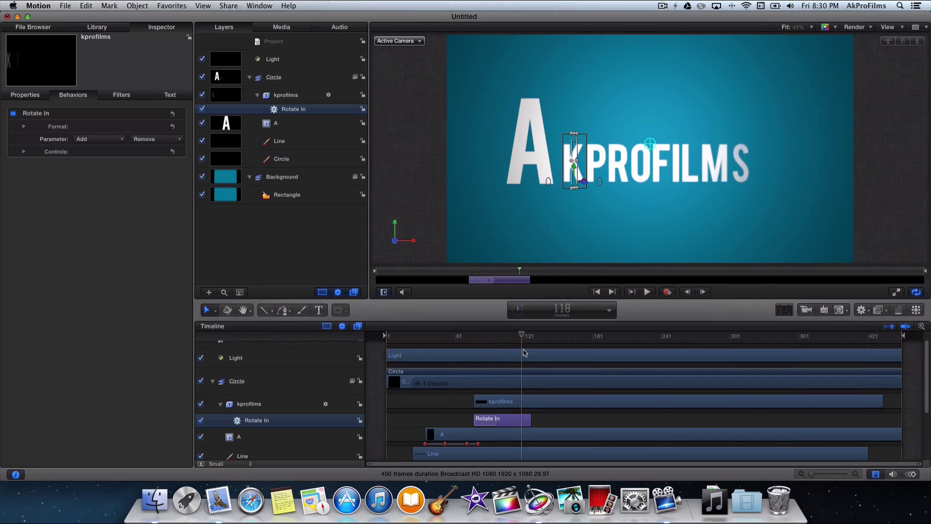
drag(529, 418, 512, 424)
drag(474, 337, 496, 342)
drag(513, 421, 504, 420)
- Trim the kprofilms clip to end at about frame 181 and apply the Text-Basic behavior Rotate Out to it
click(572, 407)
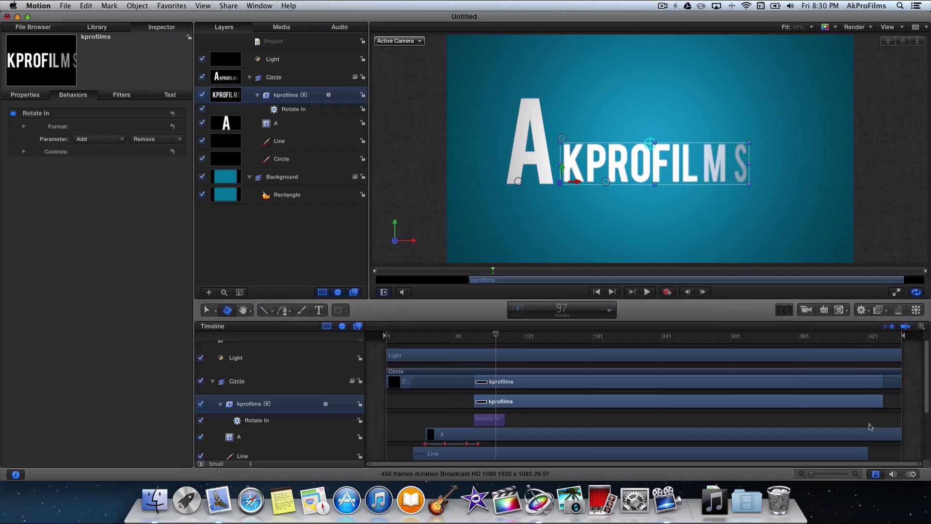
drag(883, 403, 595, 421)
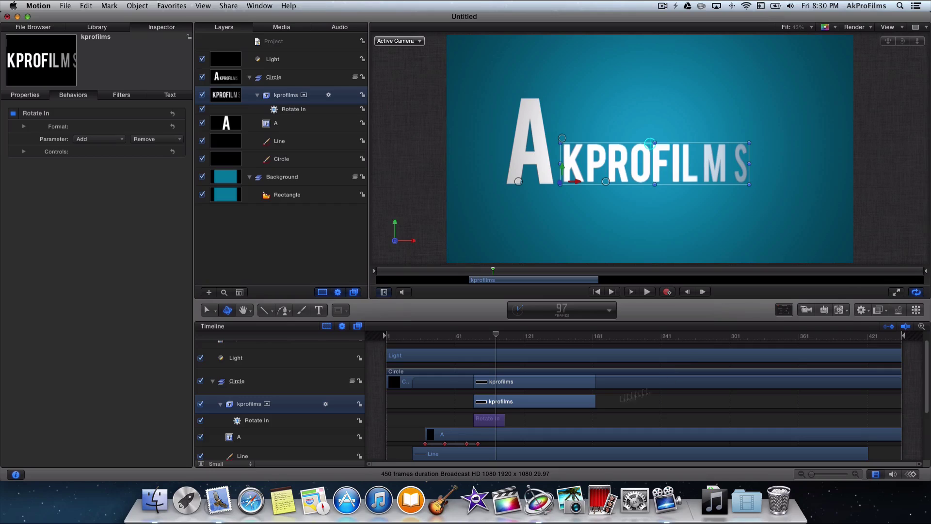
click(865, 311)
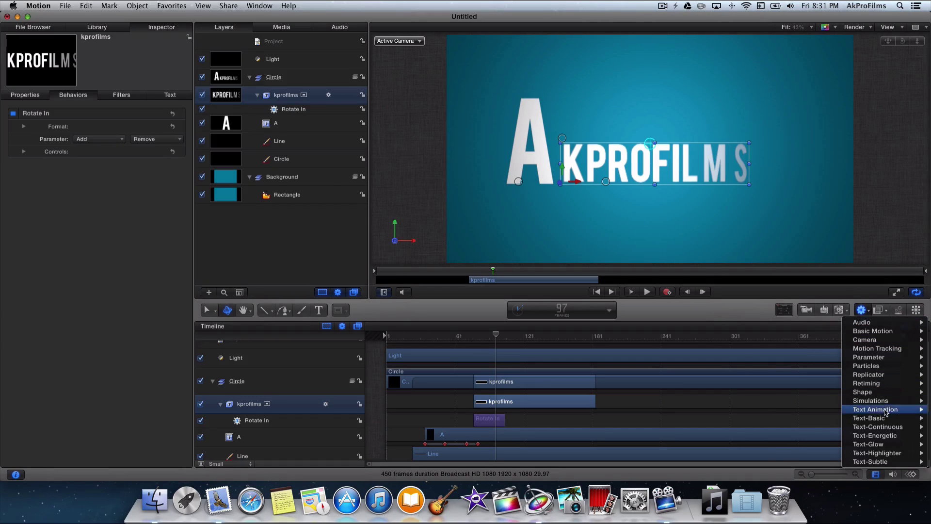
mouse_move(889, 420)
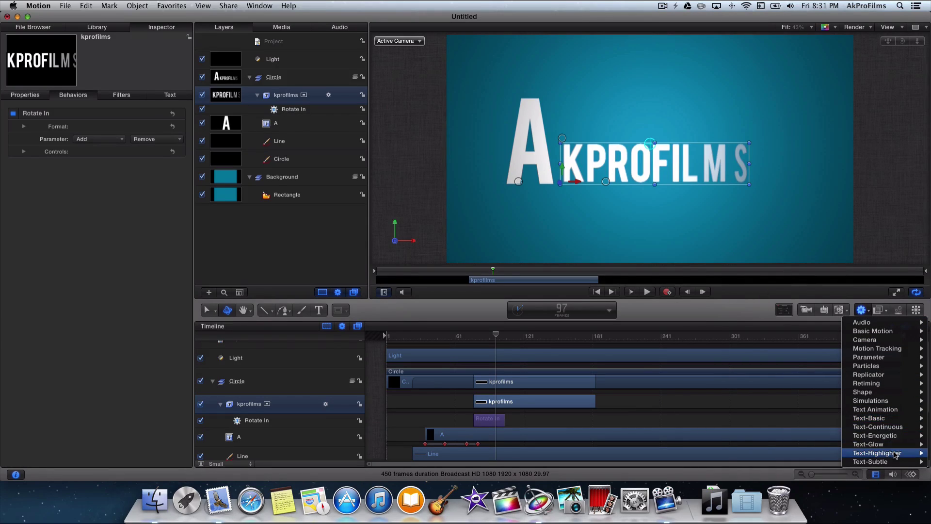
mouse_move(892, 445)
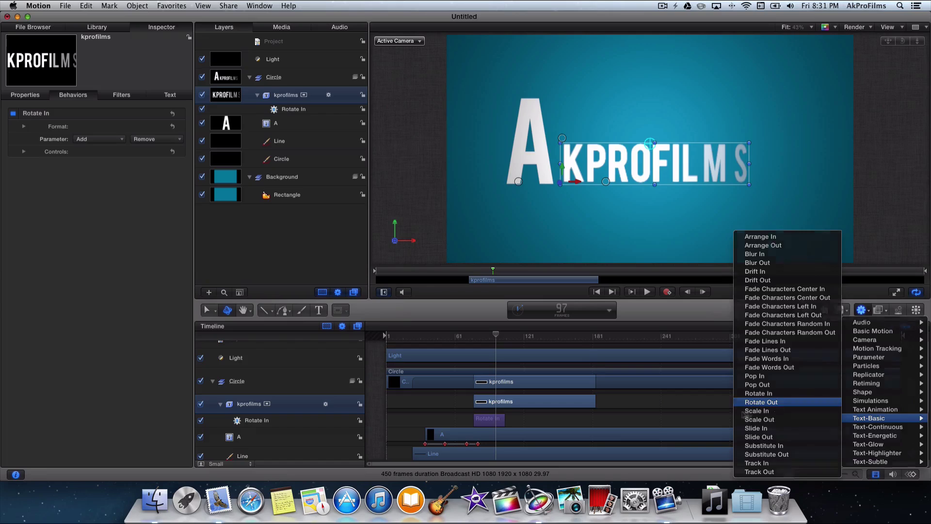
click(762, 402)
- Trim the start of Rotate Out so it covers only the last part of the kprofilms clip, and play the animation to check it
drag(509, 420, 561, 424)
scroll(591, 421, down, 3)
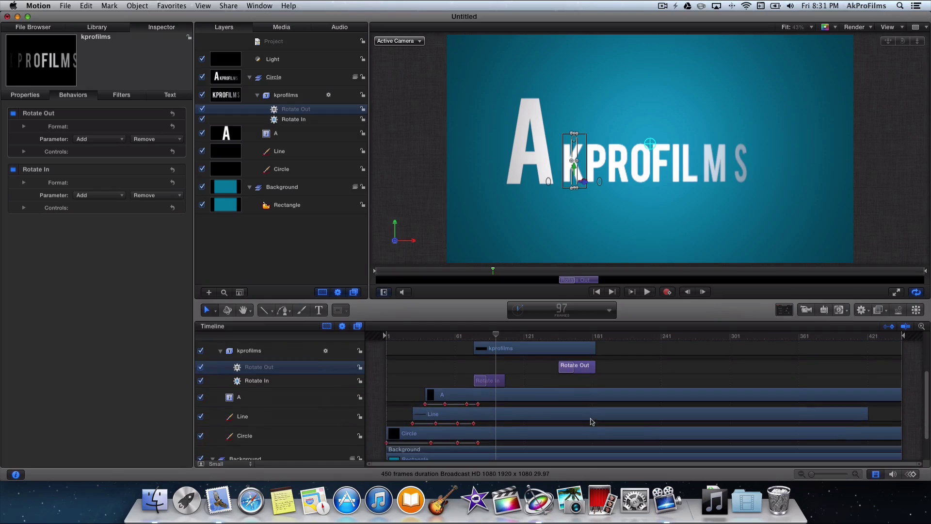
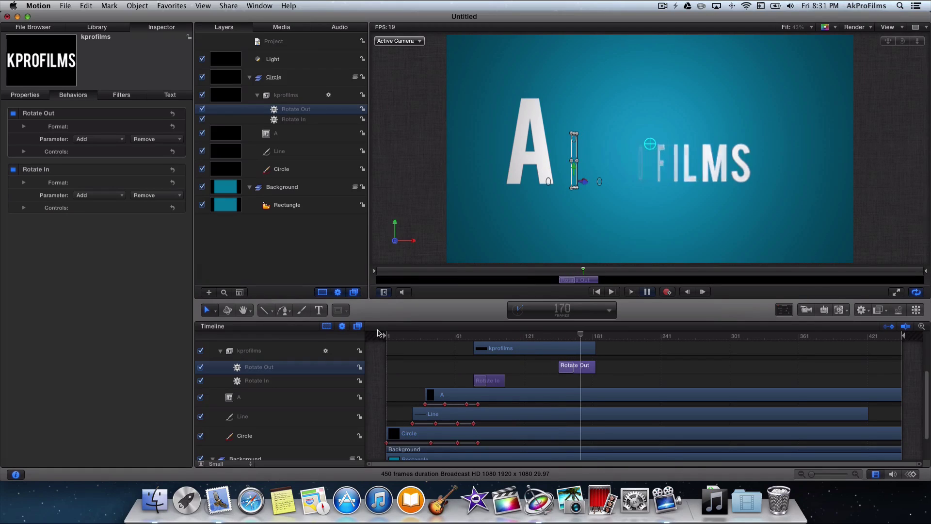
key(space)
- With keyframe recording on, add a 100% opacity keyframe to the letter A at frame 166
click(584, 335)
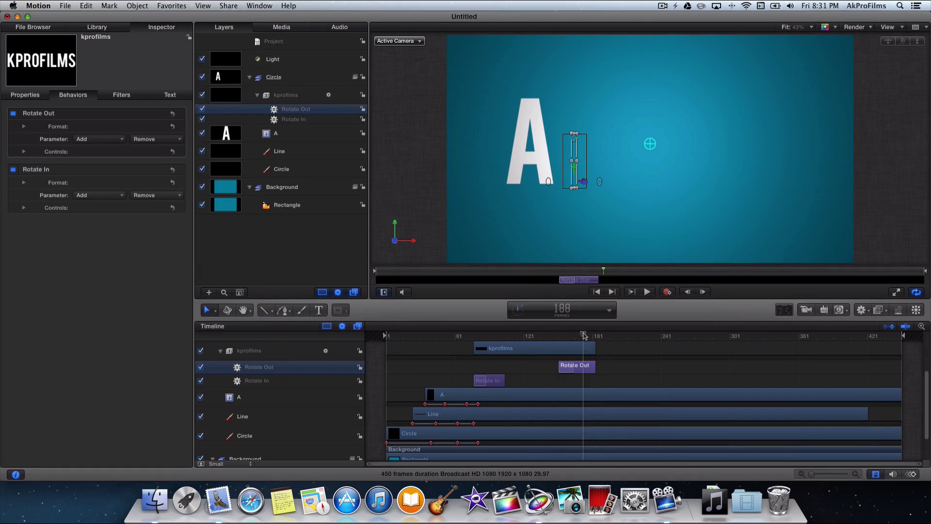
scroll(592, 413, down, 2)
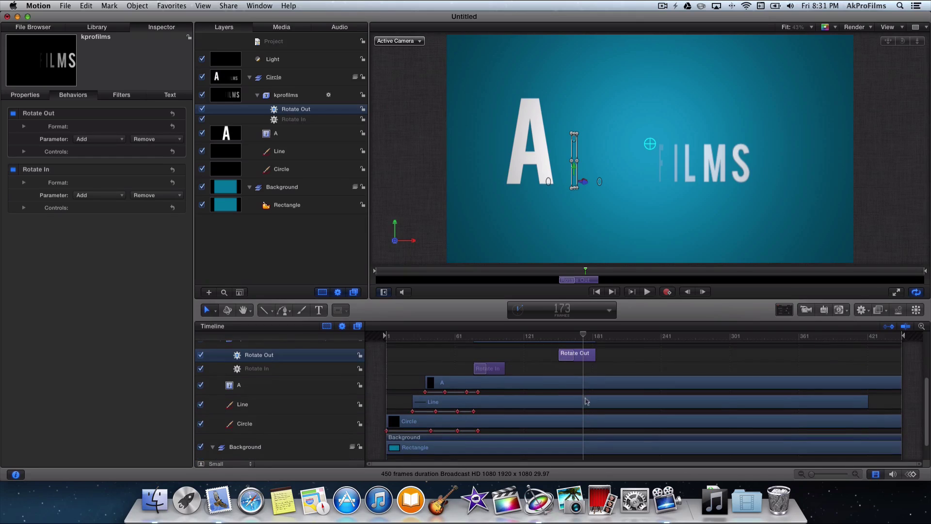
click(577, 387)
drag(580, 335, 561, 334)
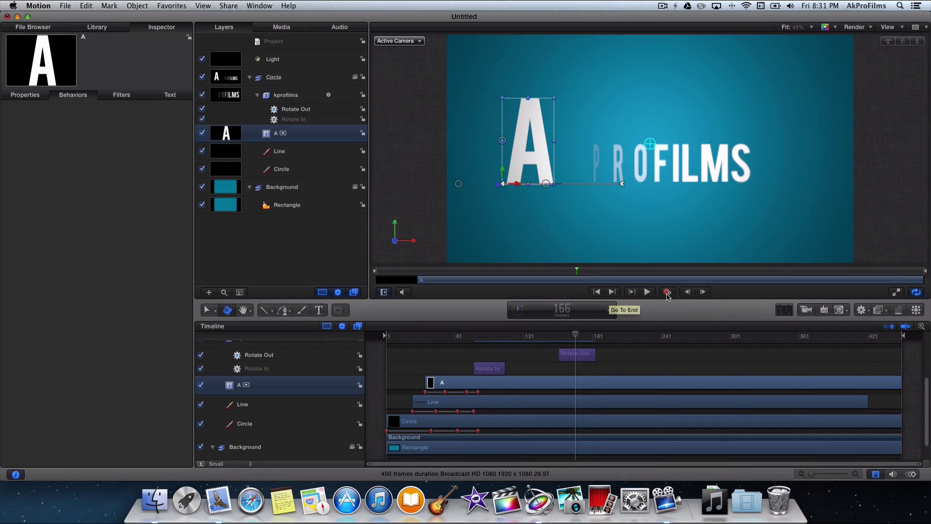
click(29, 96)
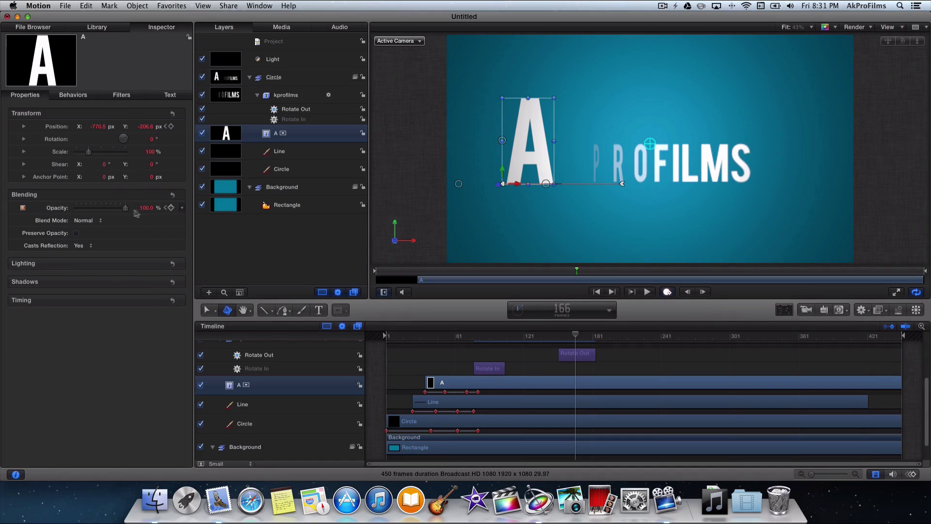
click(171, 208)
- Set the letter A's opacity to 0% at frame 183
drag(577, 339, 593, 338)
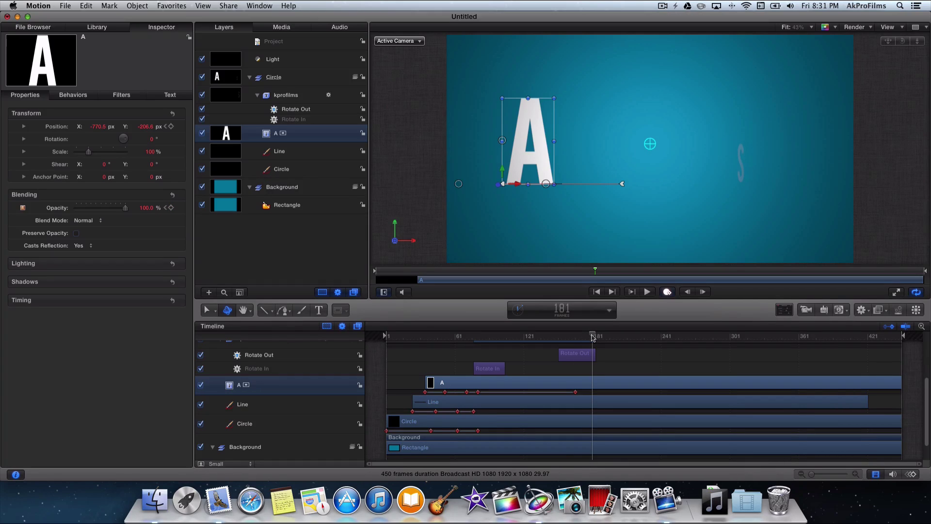
drag(592, 338, 596, 339)
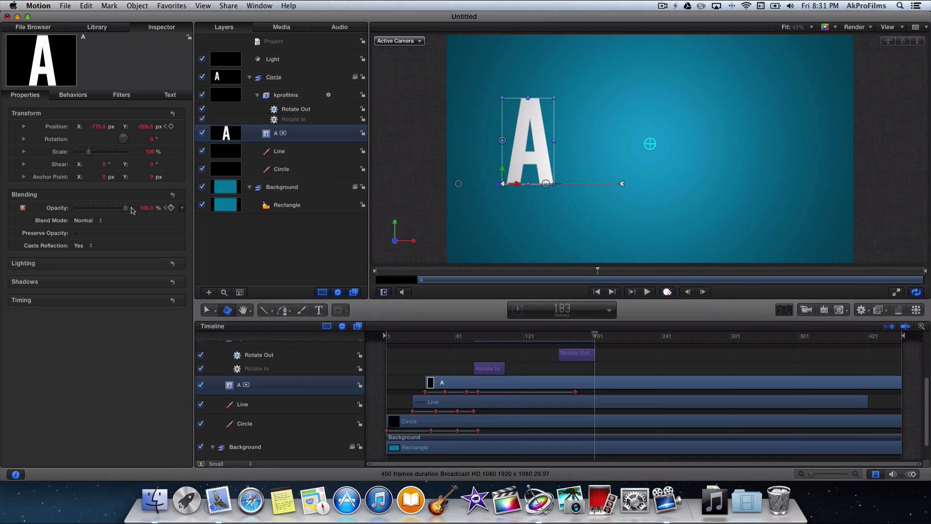
drag(125, 209, 66, 212)
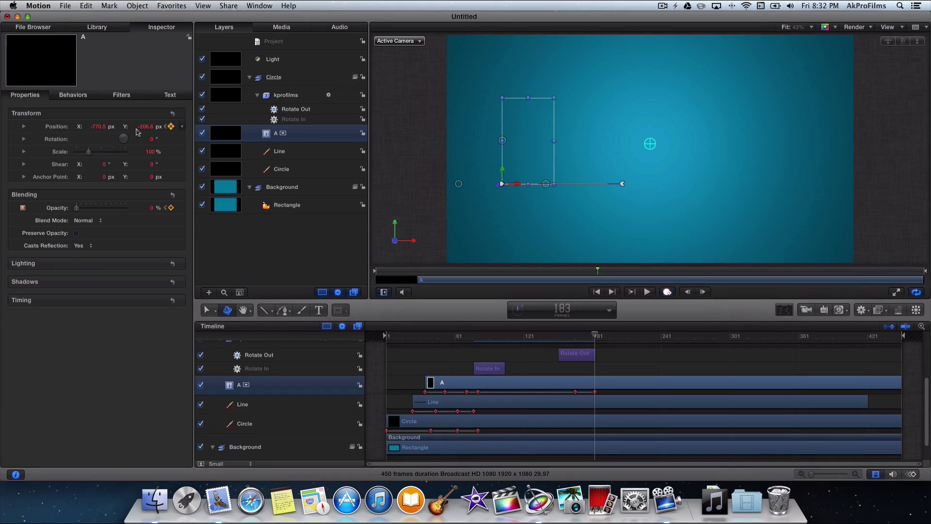
- Try moving the letter A to X -600.8 px at frame 183, and delete its keyframe there
drag(99, 127, 99, 125)
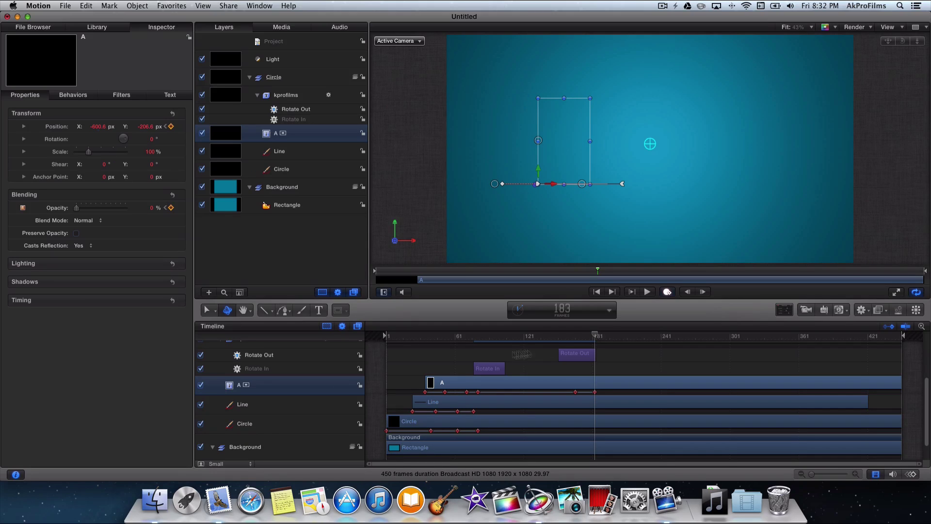
drag(596, 341, 547, 336)
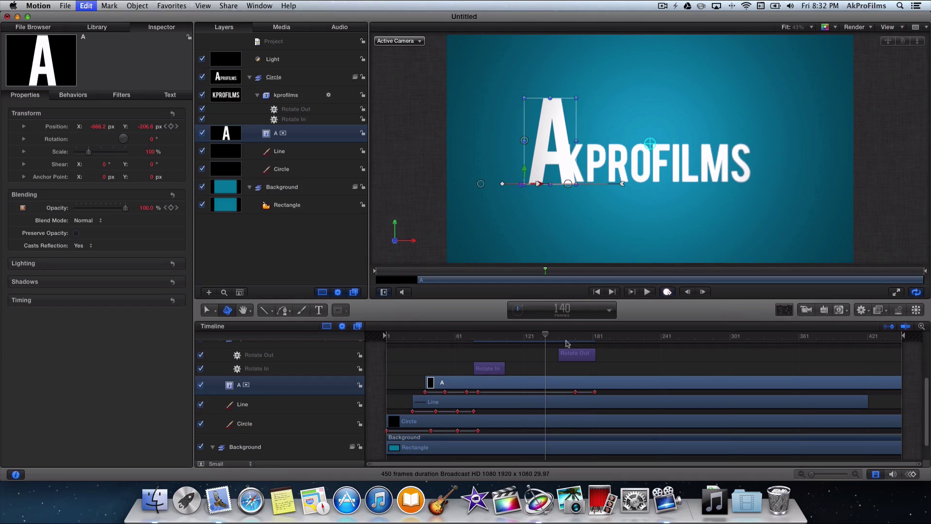
key(Delete)
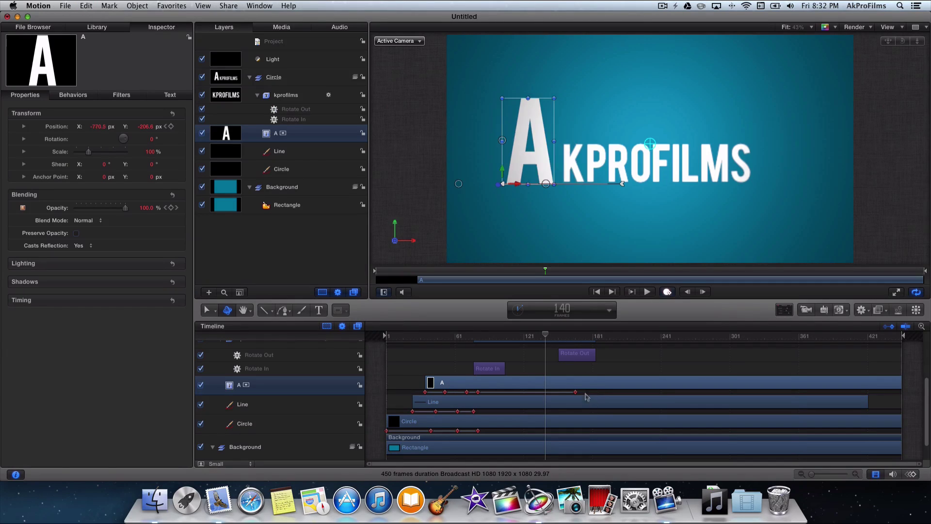
- Keyframe the letter A's opacity to 0% at frame 182, and nudge that keyframe slightly later to match the end of the kprofilms clip
drag(546, 335, 593, 335)
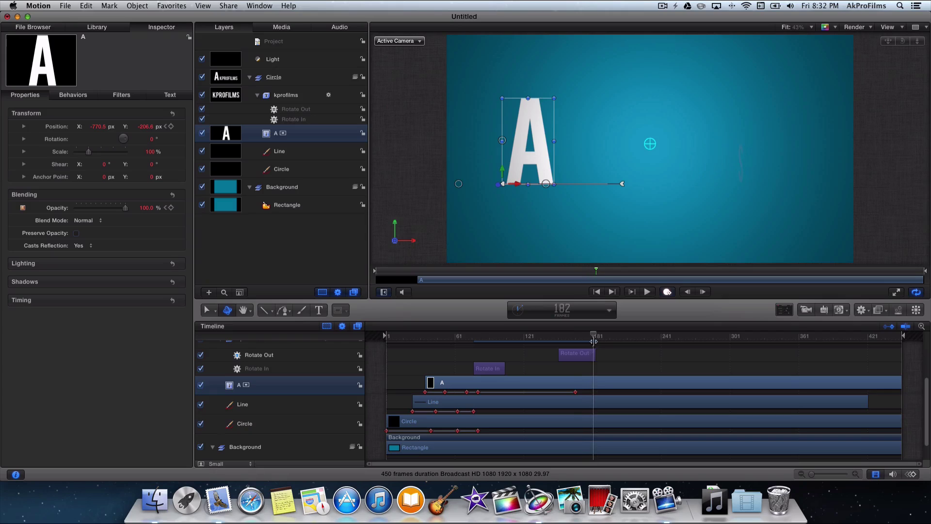
click(171, 208)
drag(125, 211, 13, 211)
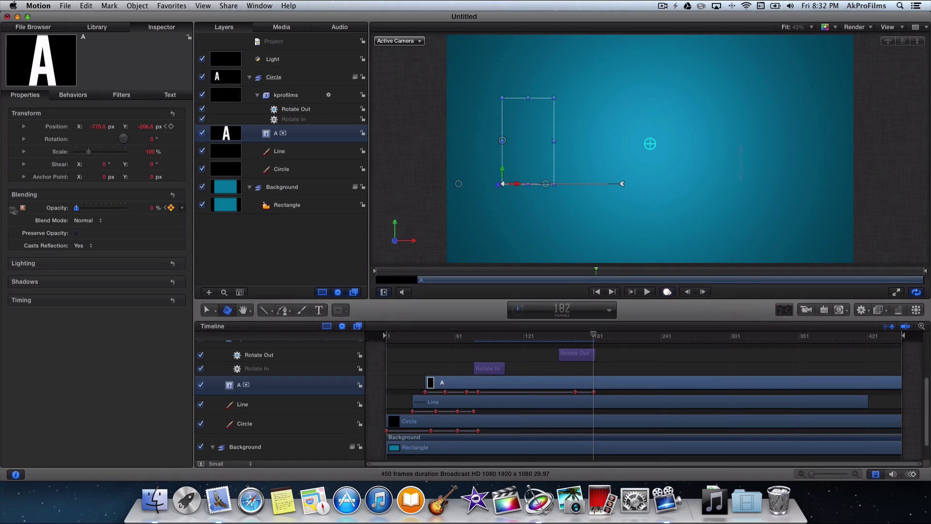
scroll(620, 413, up, 1)
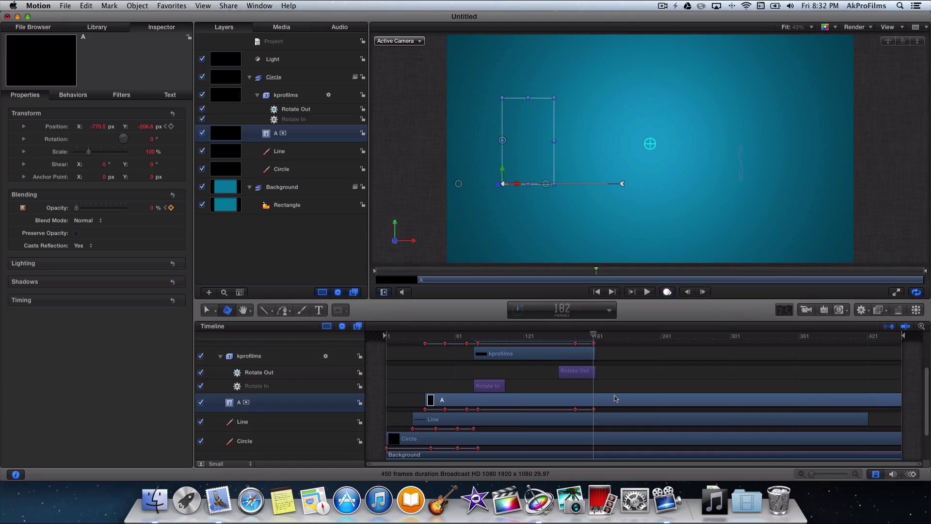
drag(594, 409, 596, 409)
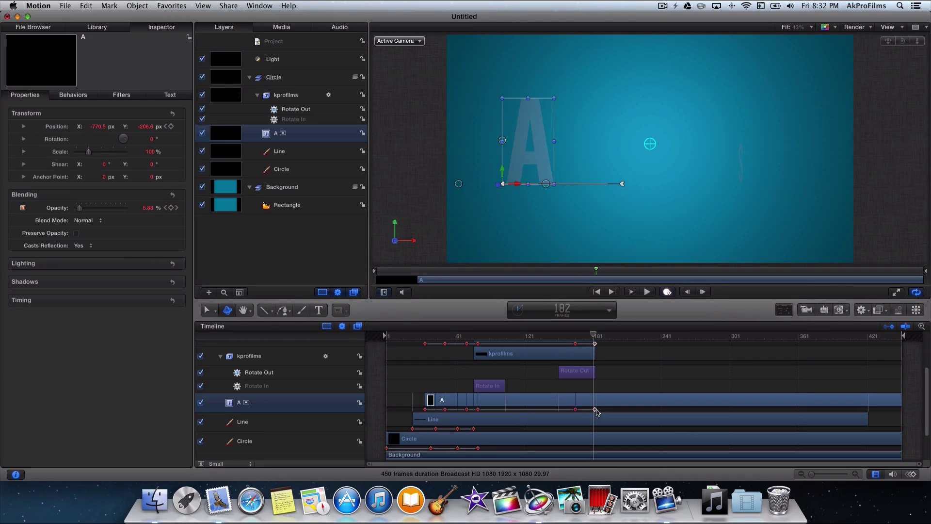
drag(594, 334, 588, 392)
- Collapse the Background group and add a 100% opacity keyframe to its rectangle at frame 167
scroll(601, 413, down, 2)
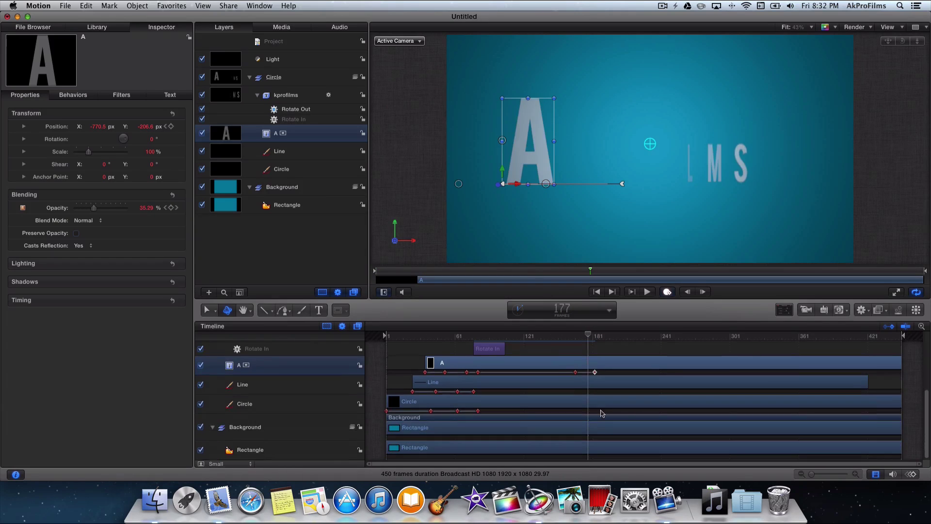
click(573, 445)
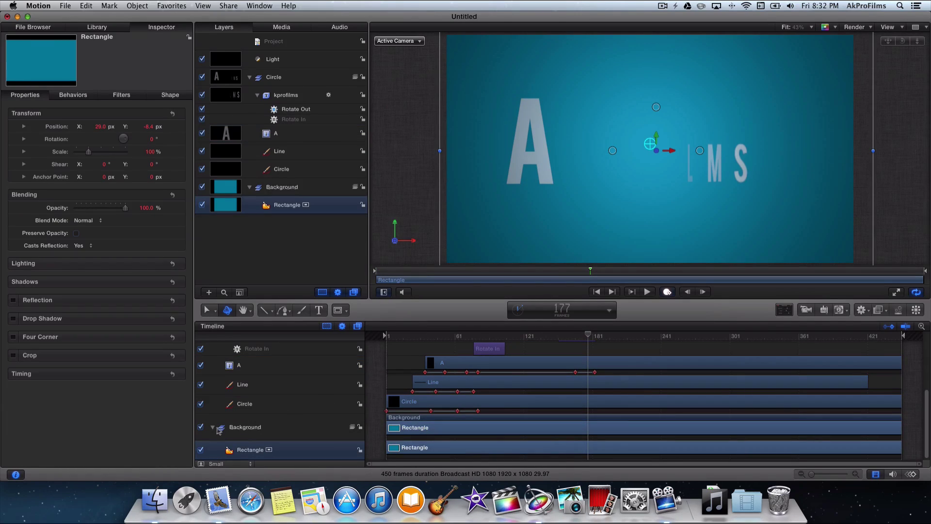
click(212, 428)
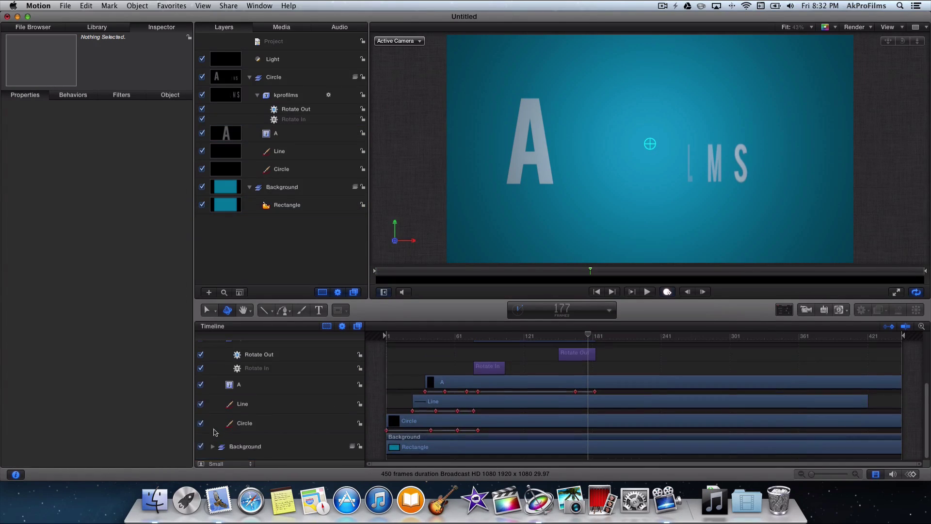
click(591, 447)
drag(590, 337, 577, 336)
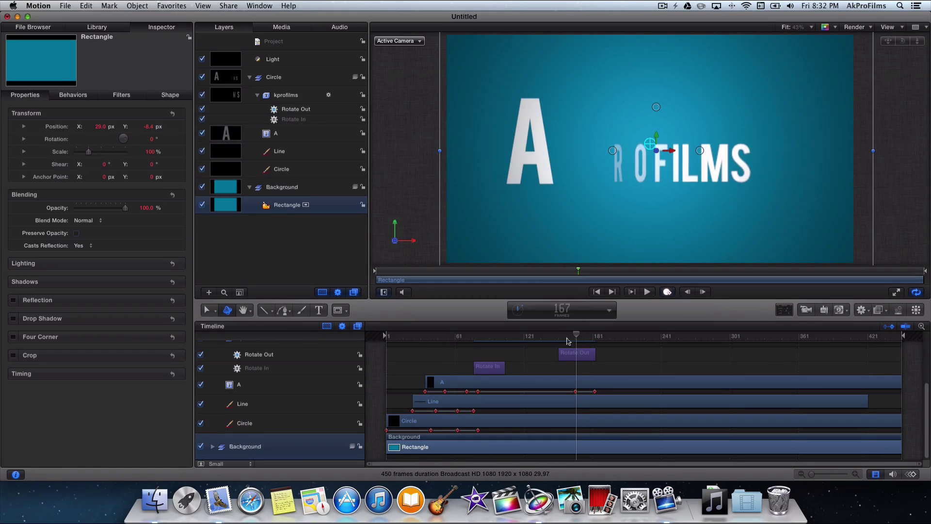
click(170, 208)
- Set the background rectangle's opacity to 0% at frame 194, and play back the closing fade
drag(574, 339, 607, 337)
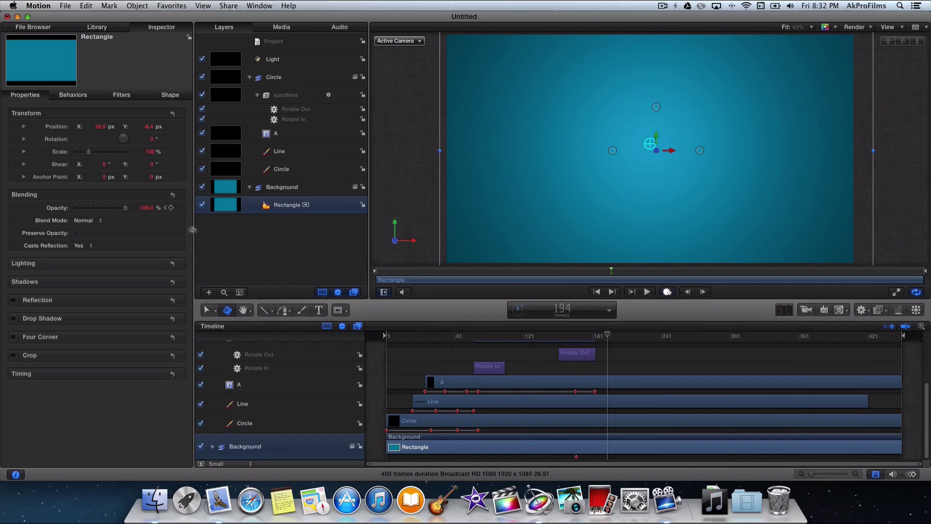
drag(125, 208, 77, 208)
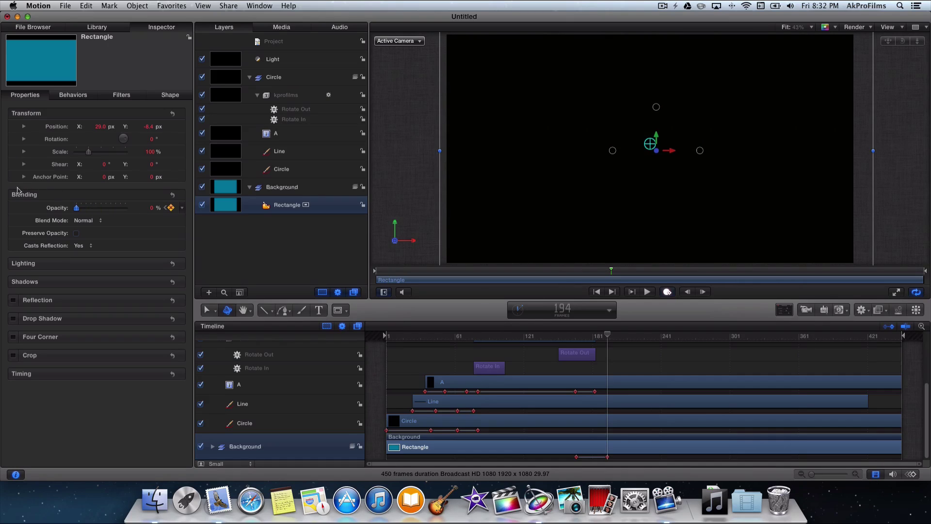
click(545, 336)
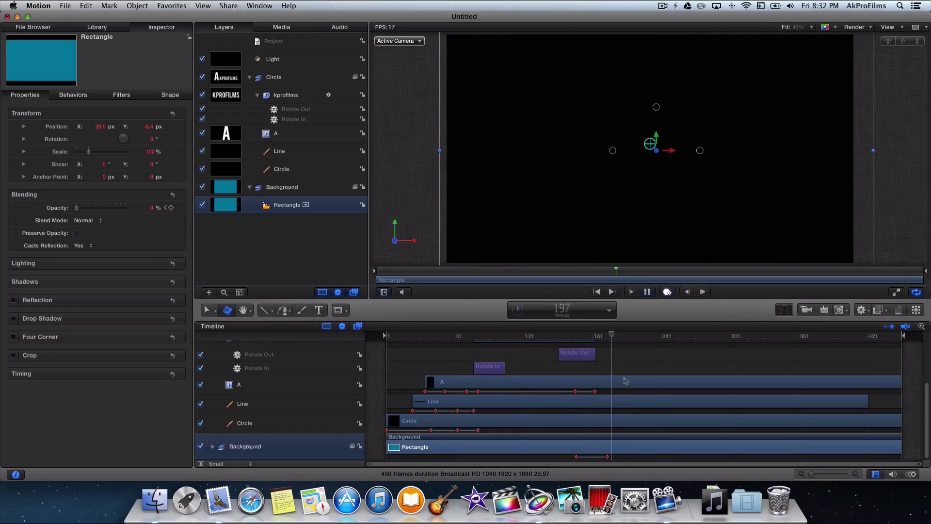
key(space)
- Trim the ends of the Light, the Circle group and the Line clip to the playhead at frame 211
scroll(693, 400, up, 3)
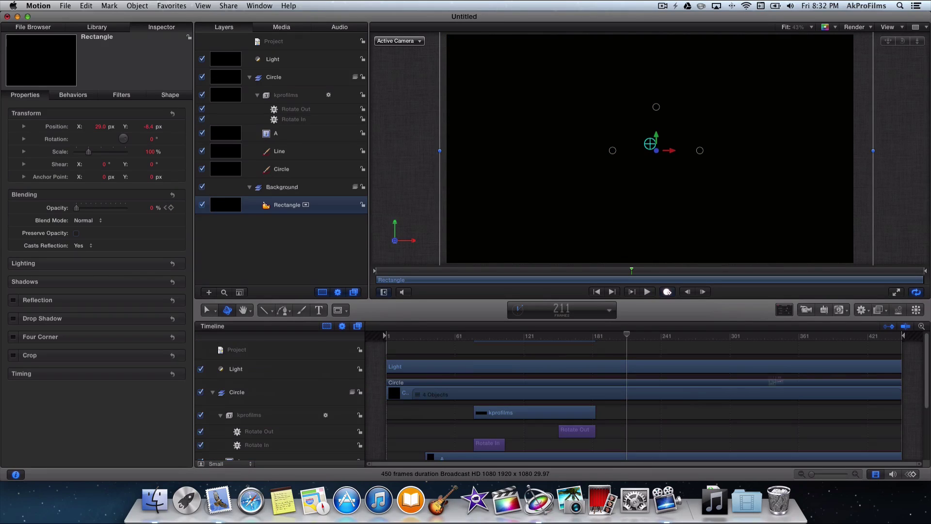
drag(903, 370, 629, 374)
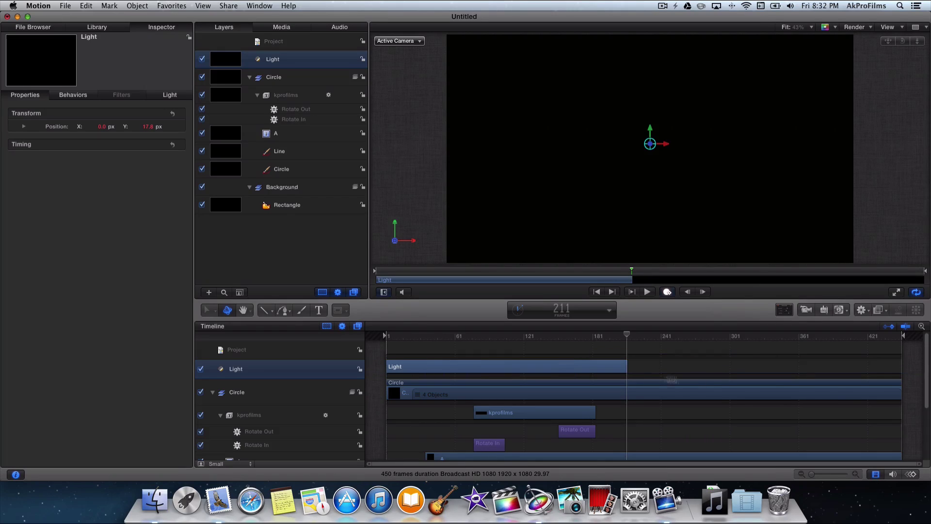
drag(900, 383, 627, 392)
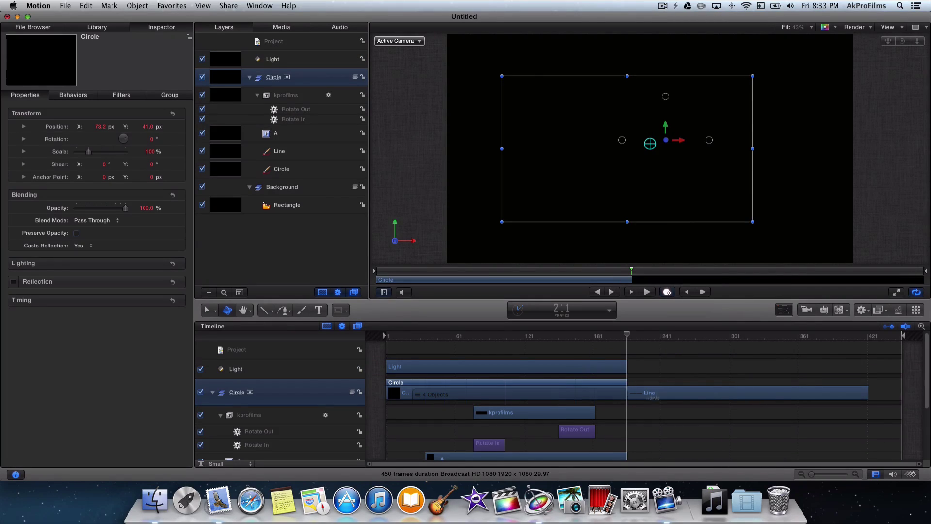
drag(868, 393, 627, 393)
- With keyframe recording turned off, trim the Background clip's end to the playhead at frame 211 and end the play range at frame 210
scroll(640, 417, down, 1)
scroll(640, 418, down, 3)
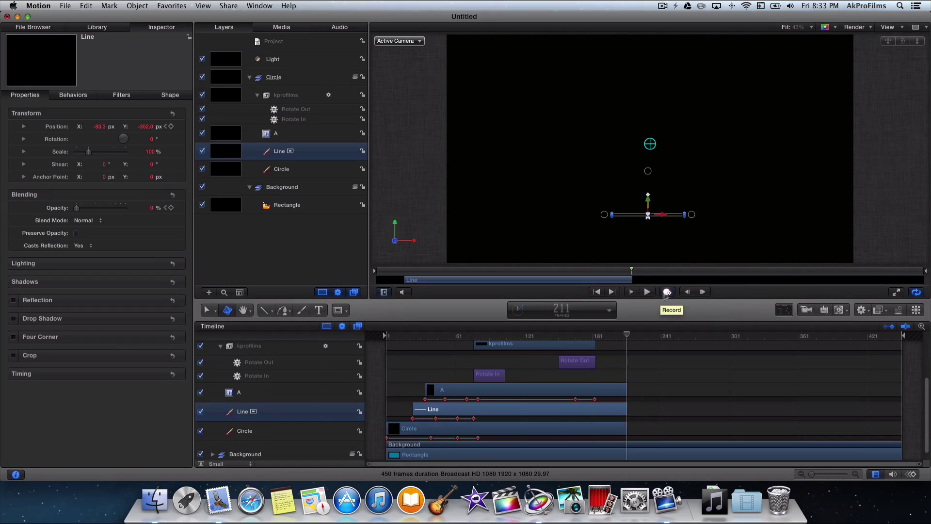
click(668, 291)
scroll(711, 400, down, 1)
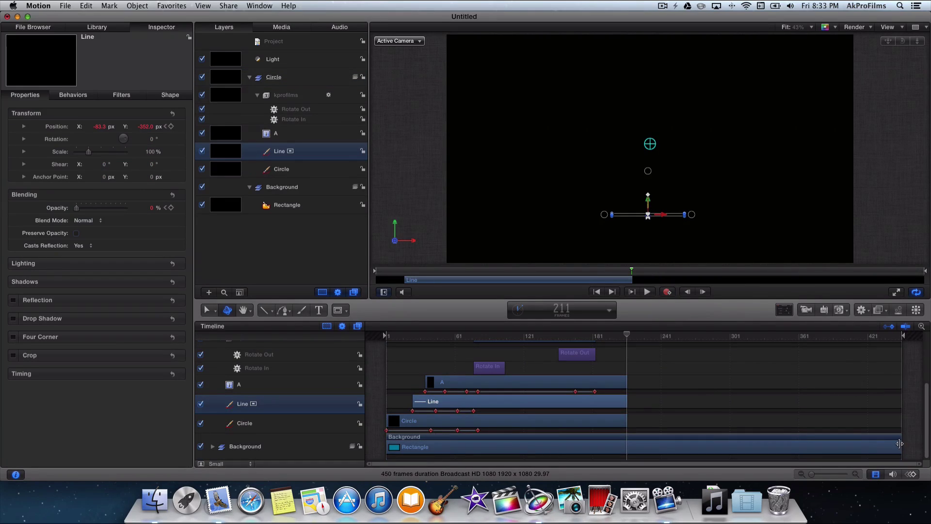
drag(900, 443, 625, 447)
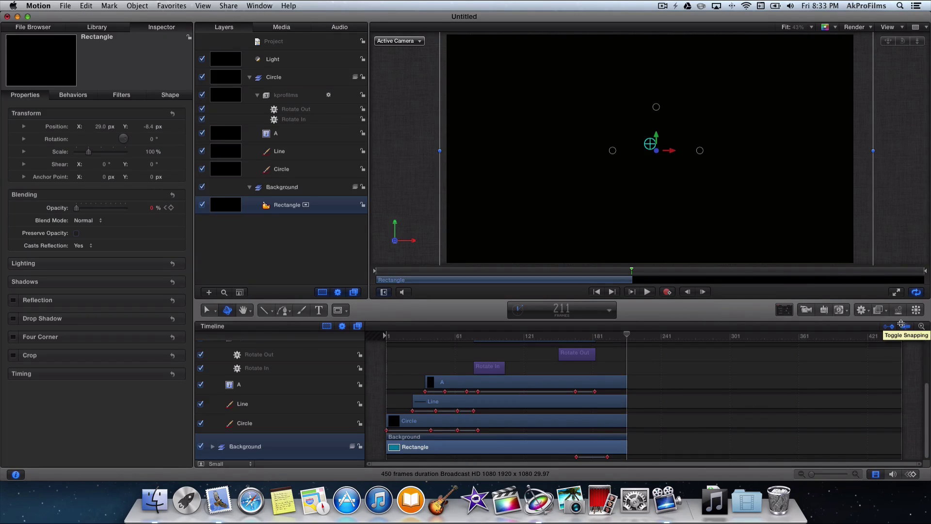
drag(895, 335, 629, 338)
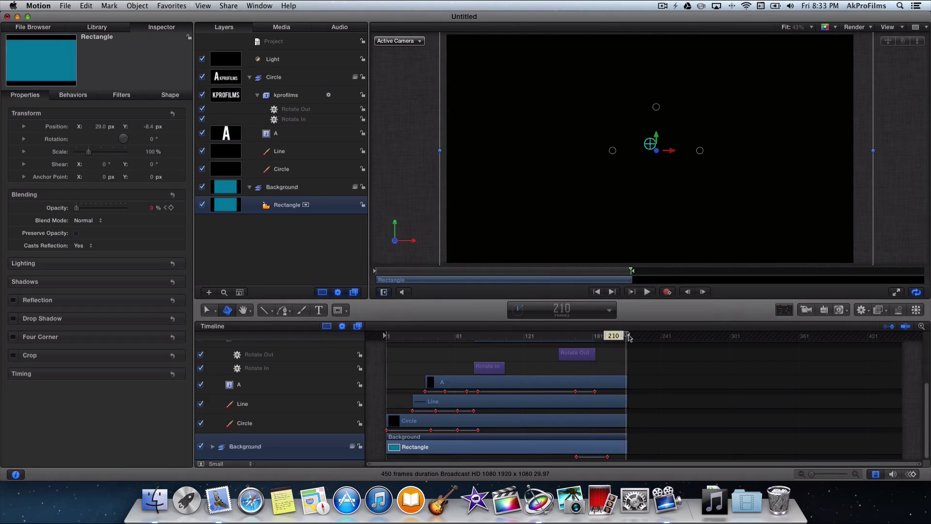
- Play the whole intro from frame 1 to review it, and minimize the project window
scroll(415, 352, up, 5)
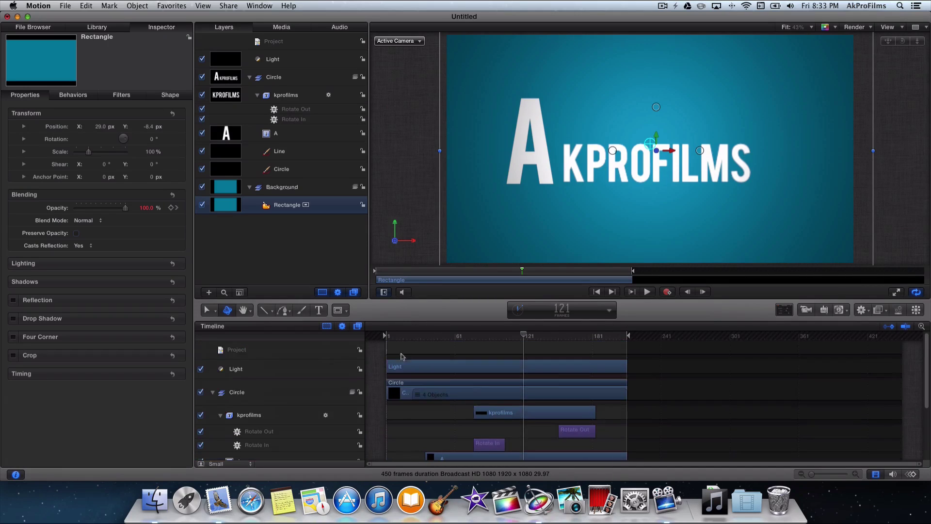
drag(389, 336, 374, 334)
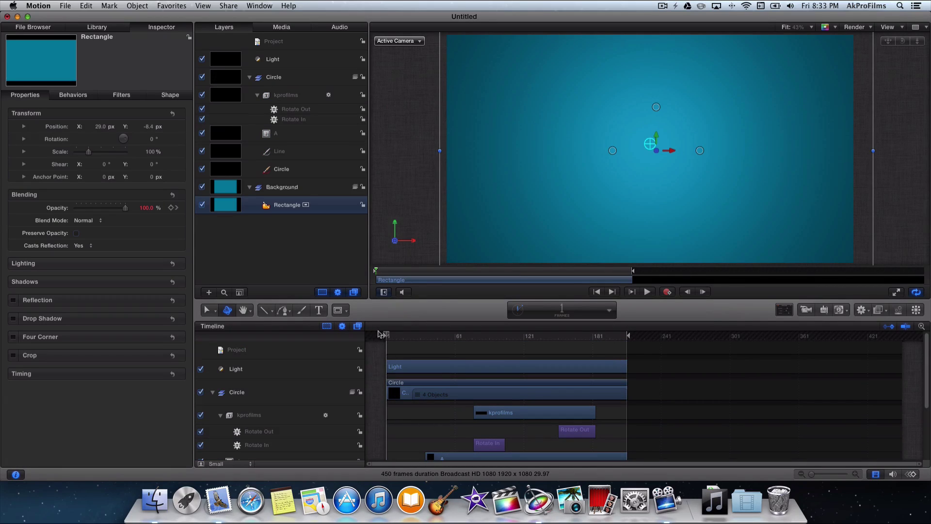
key(space)
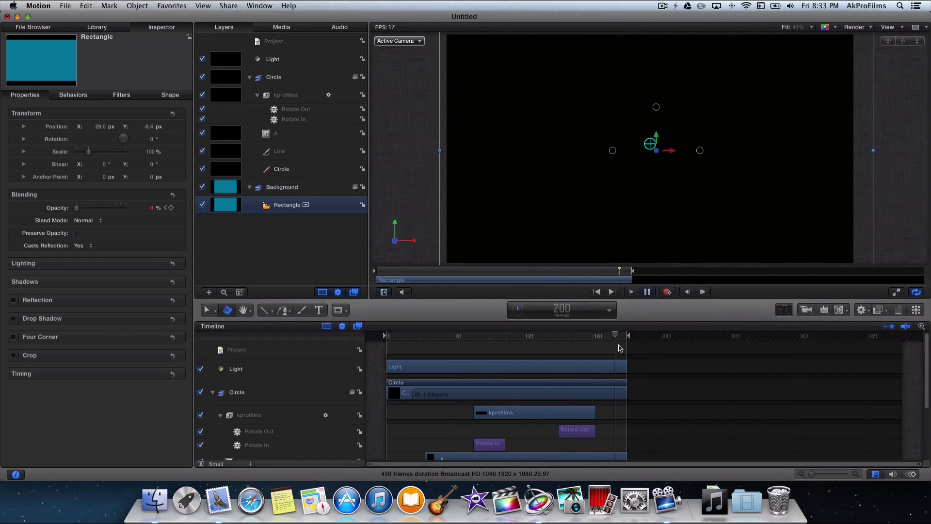
key(space)
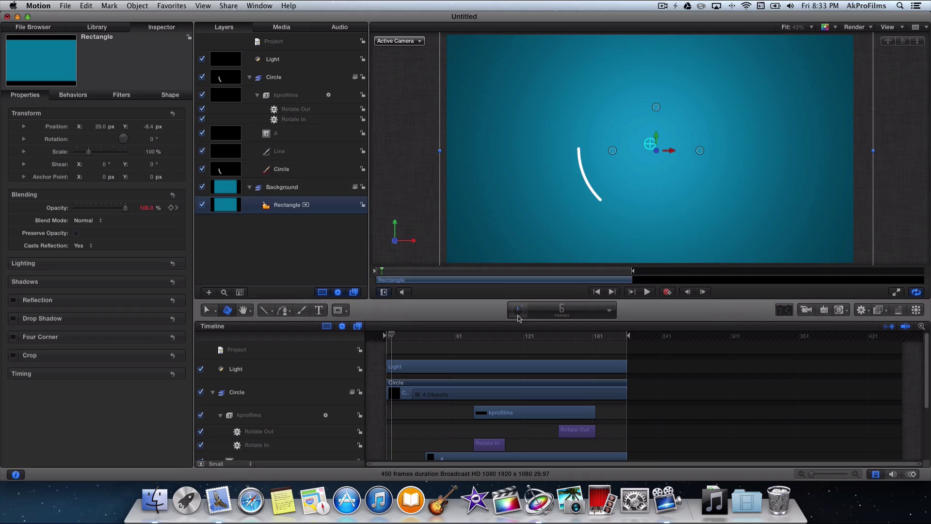
click(17, 17)
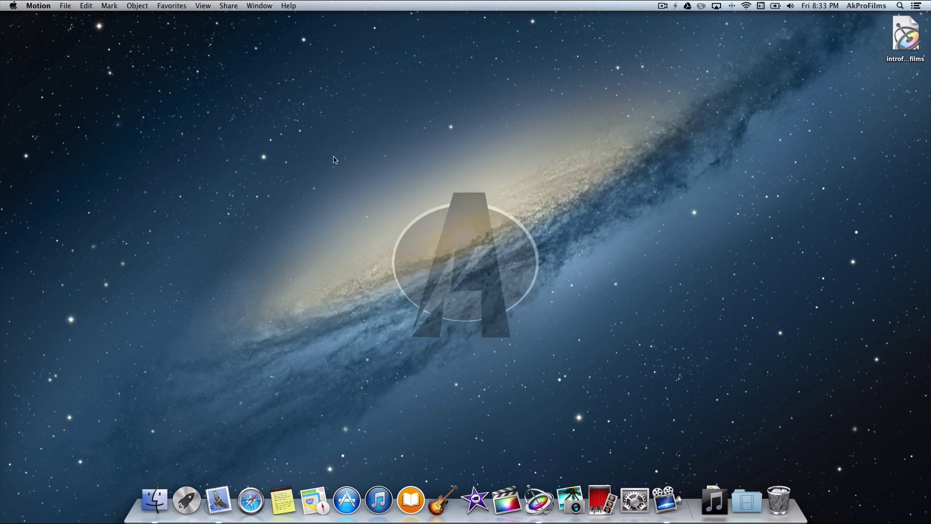